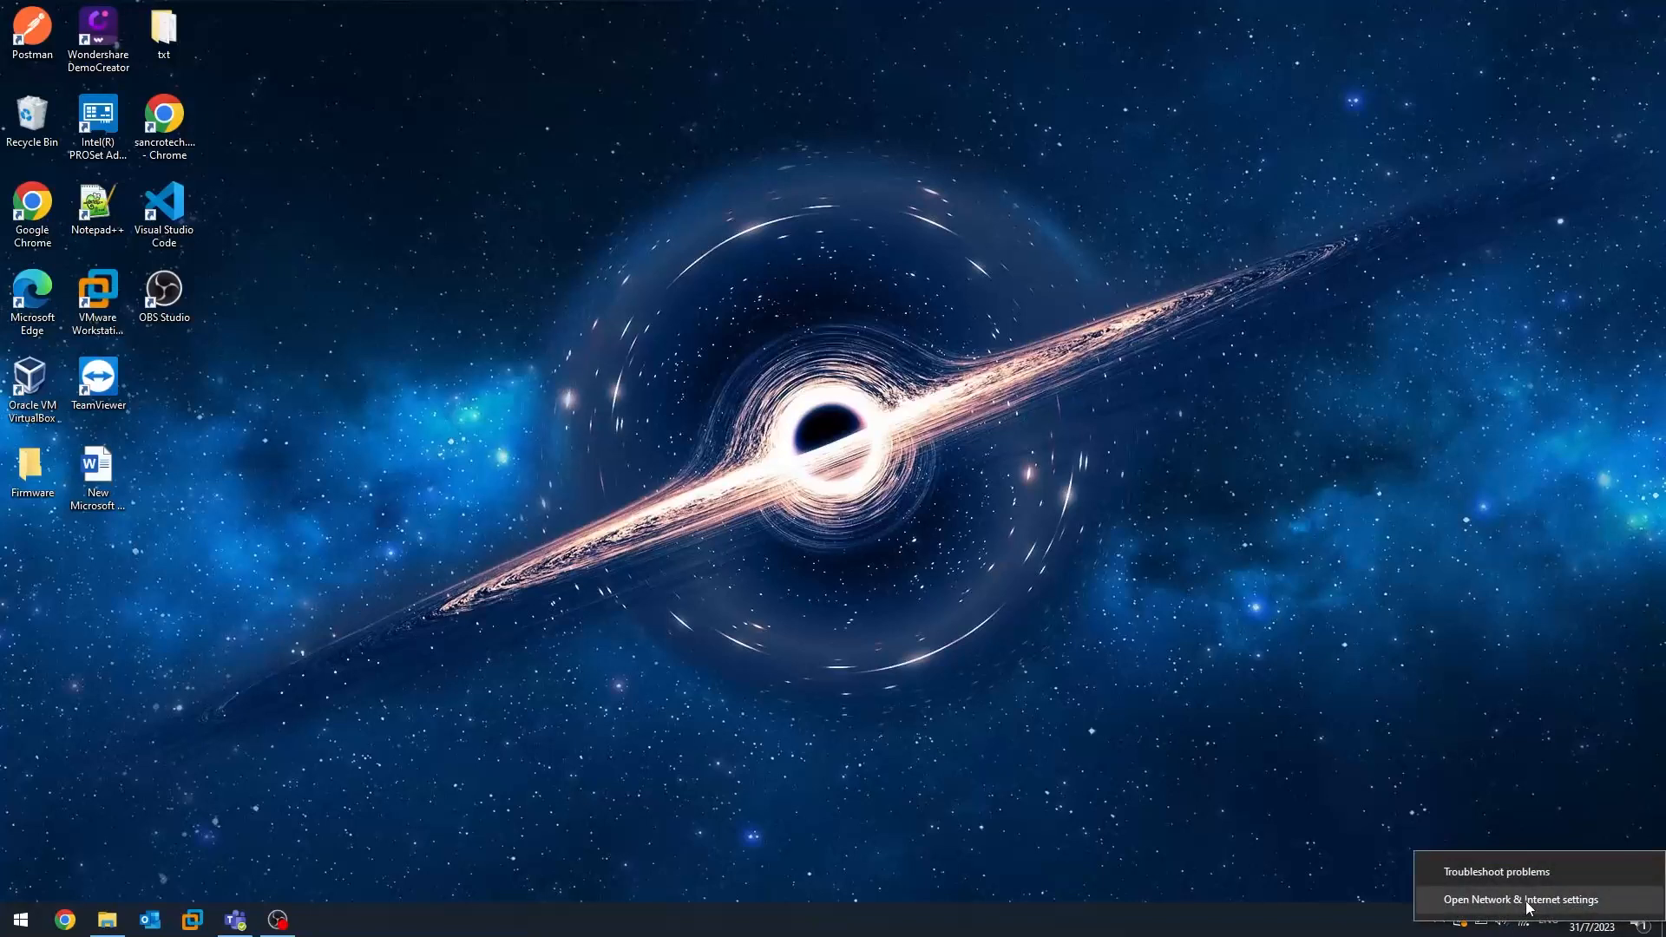
- Check the Ethernet adapter's IPv4 address and subnet mask in the Windows network connections, then close its dialogs
left_click(1525, 900)
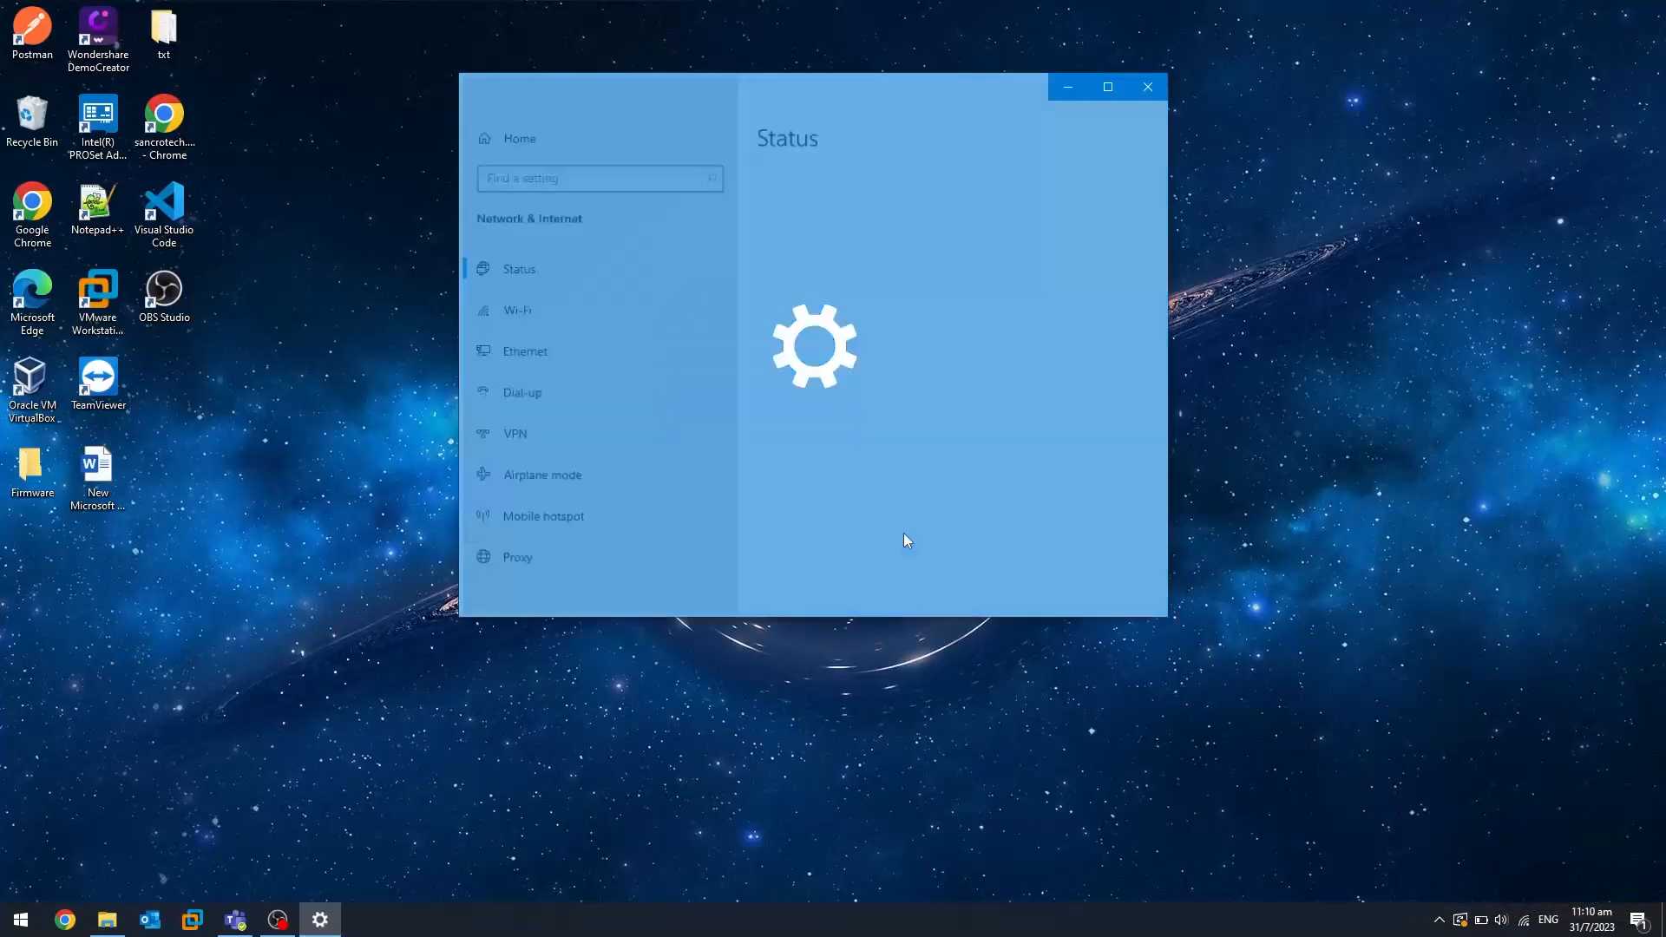
scroll(833, 460, "down", 5)
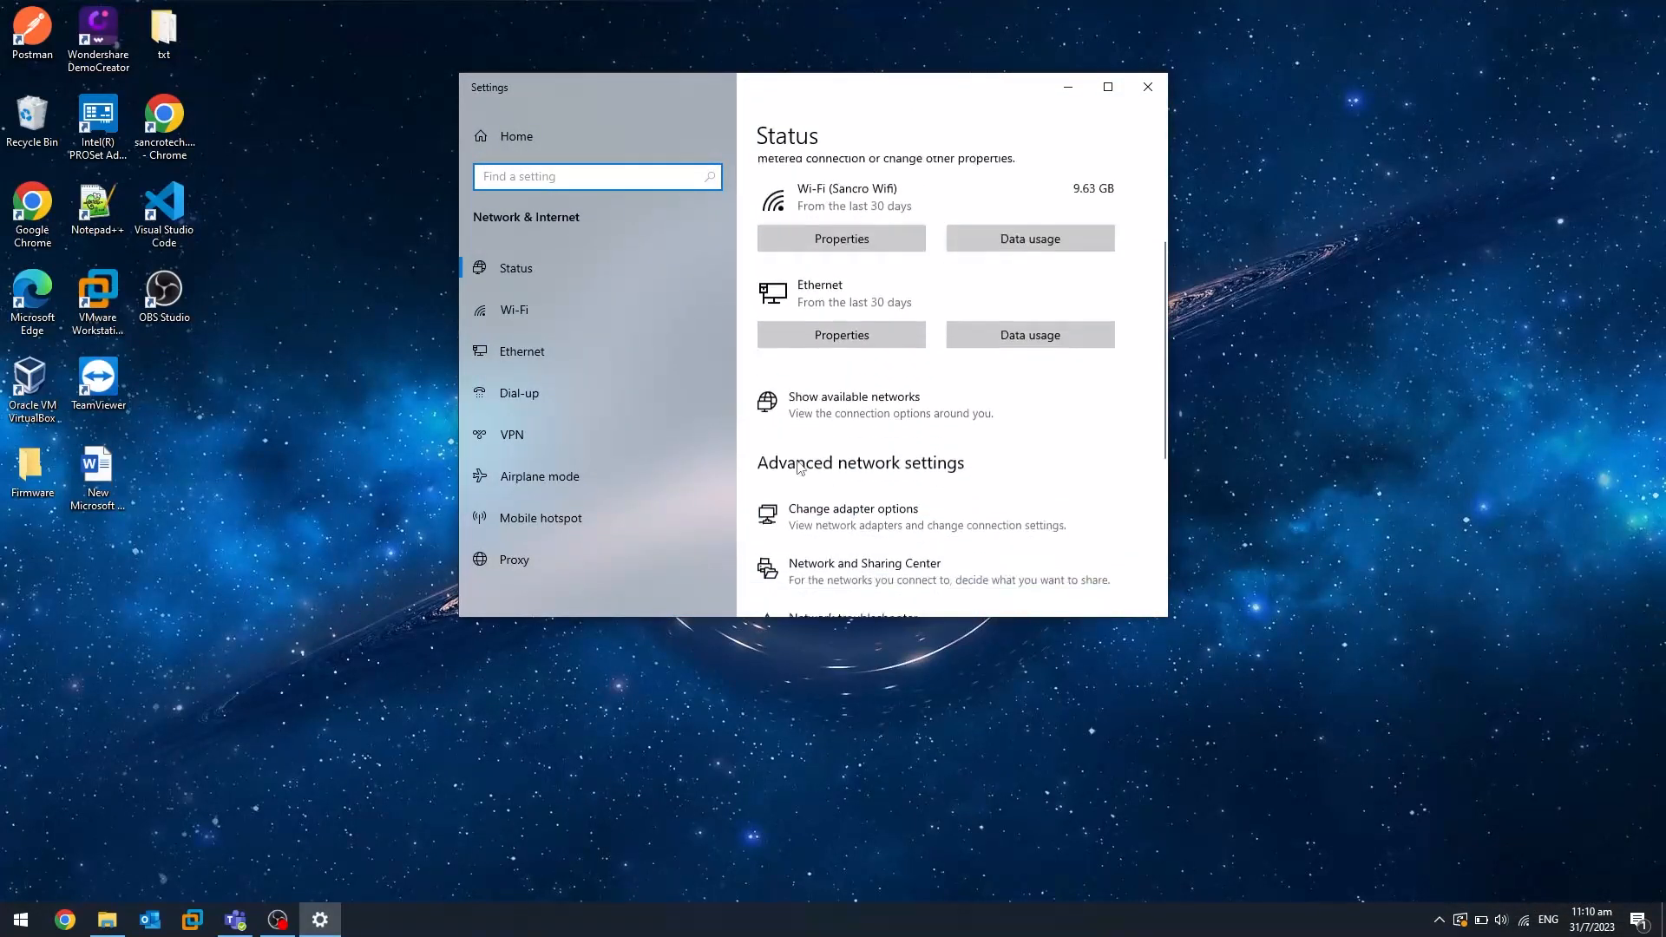
left_click(863, 456)
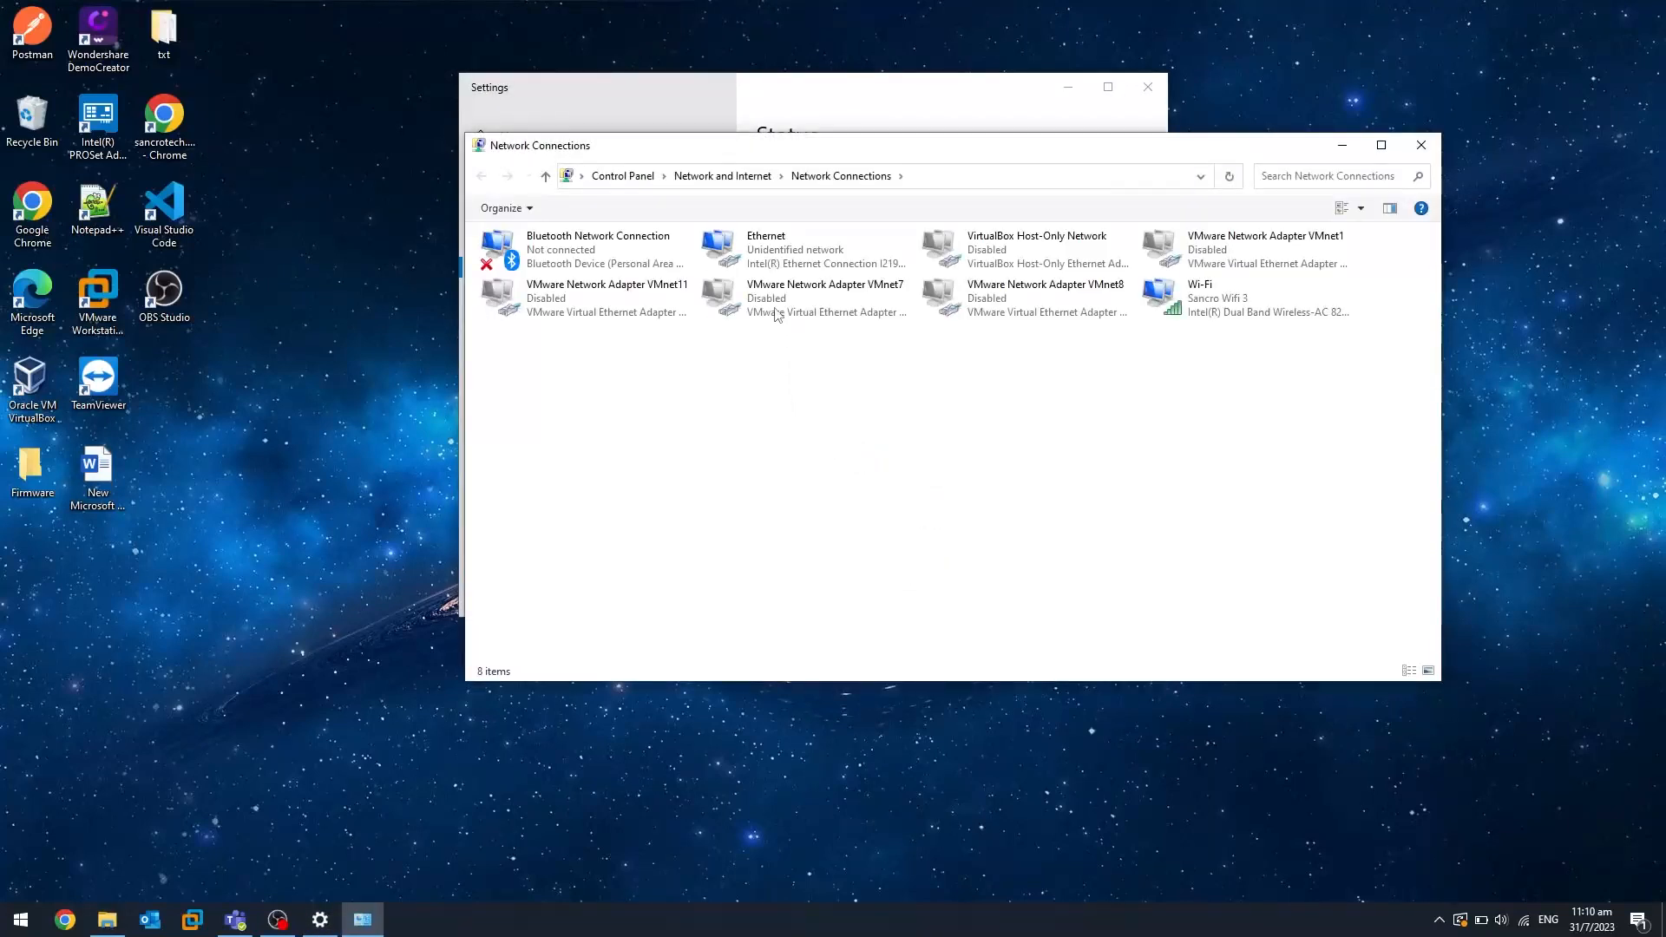
double_click(781, 247)
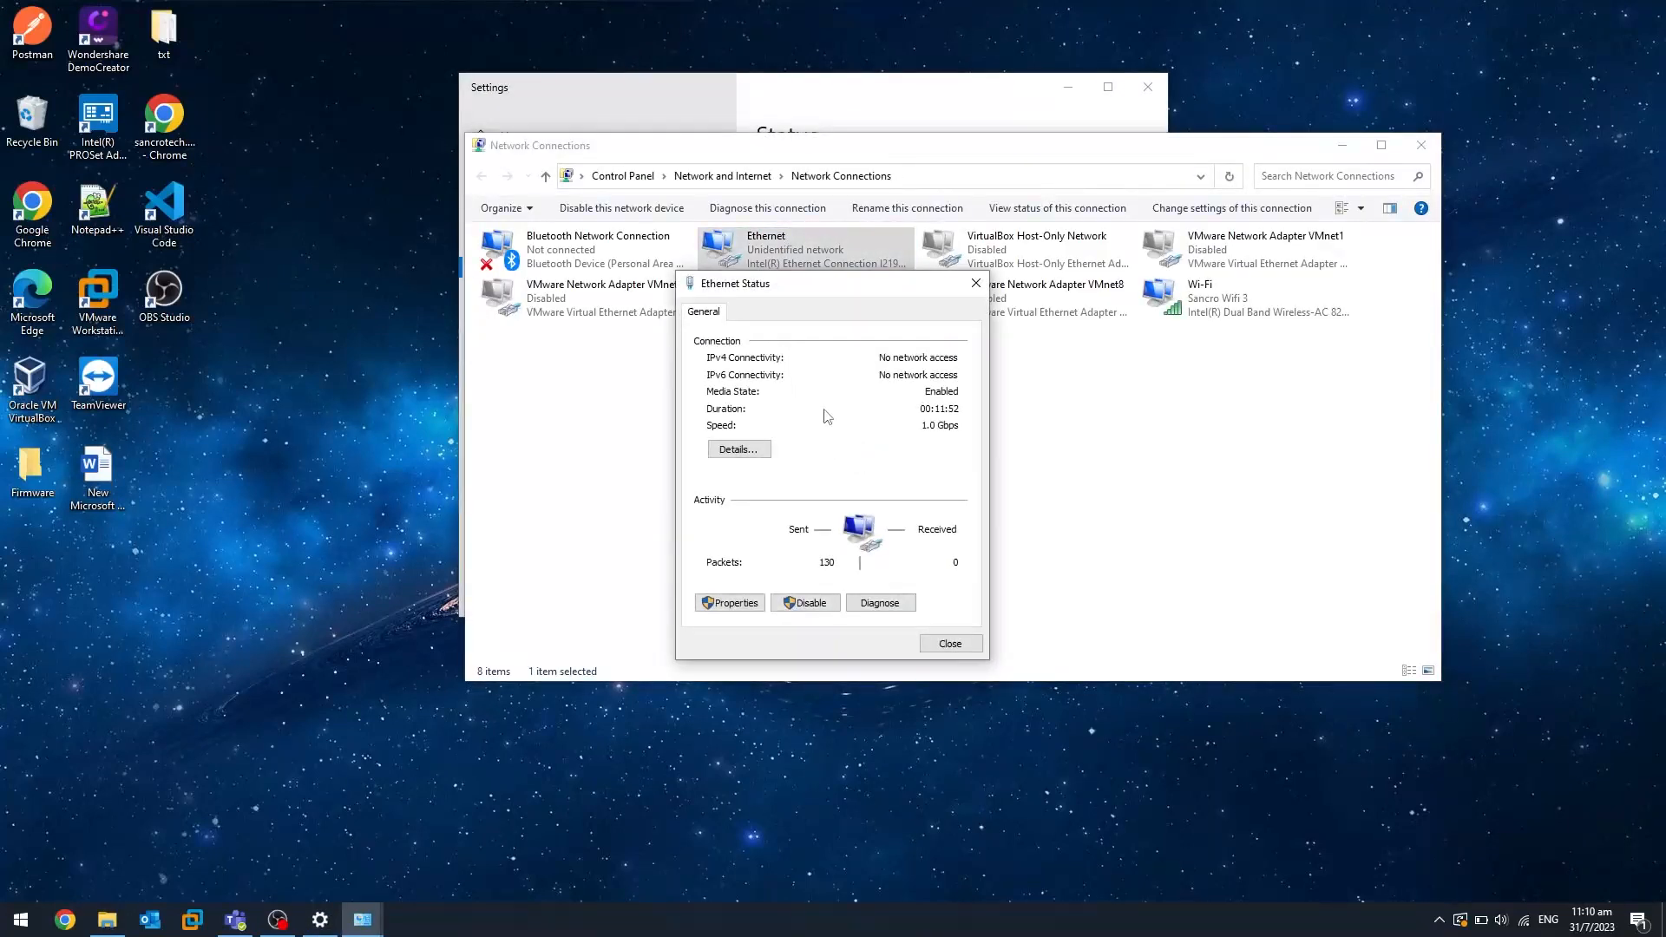
left_click(733, 603)
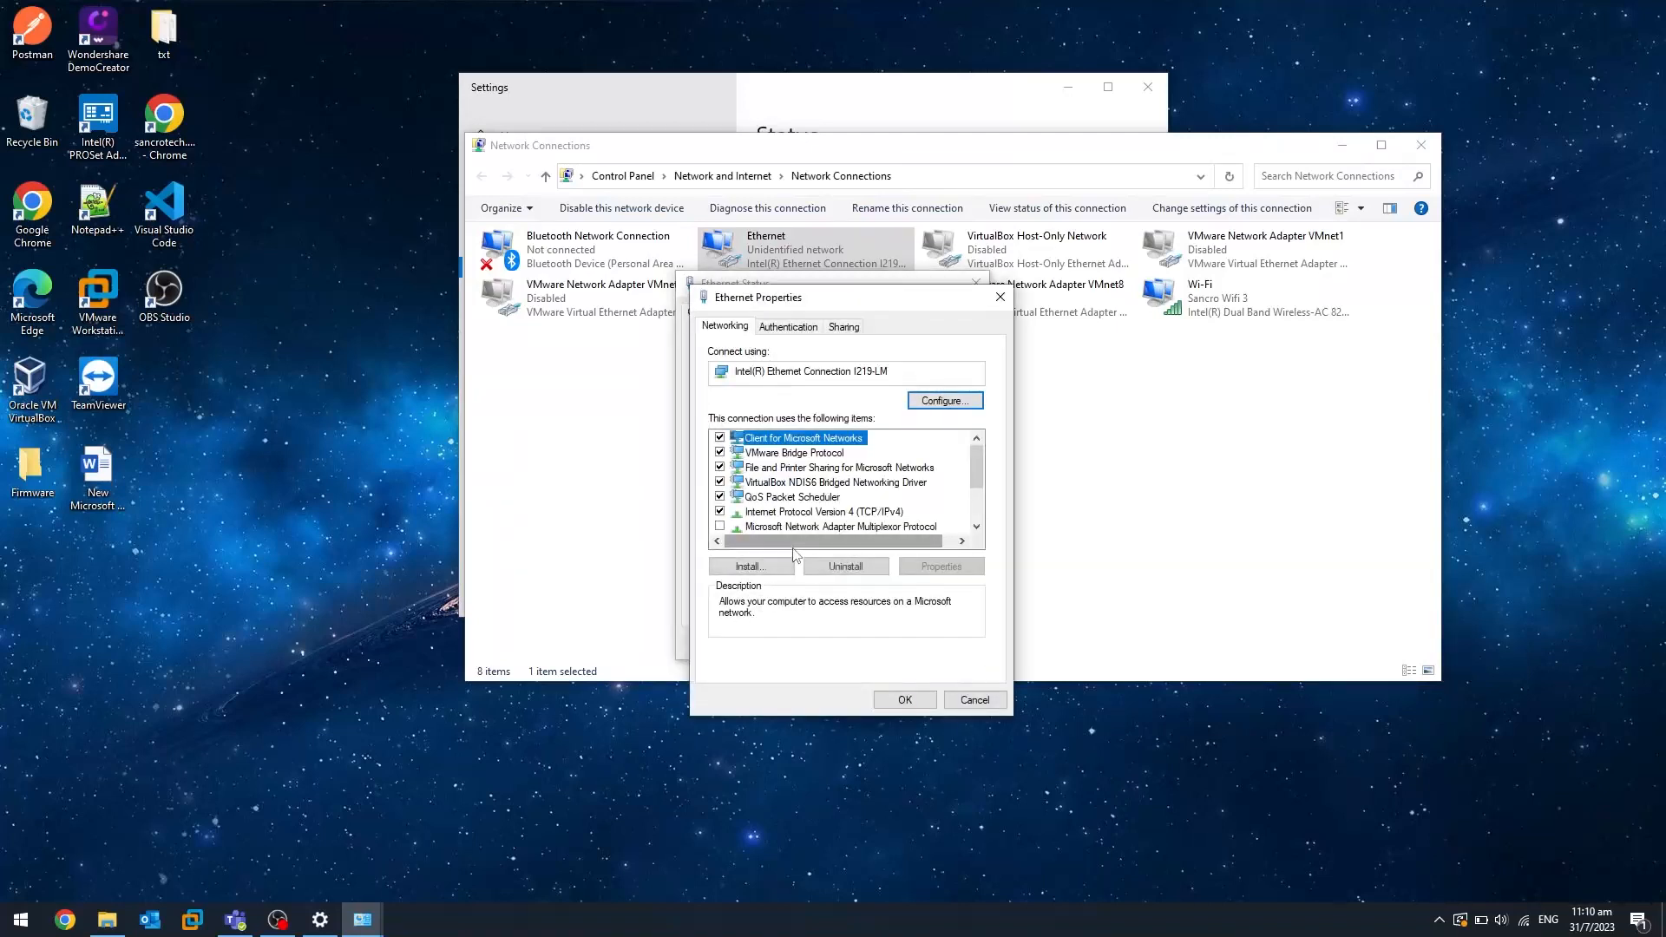
double_click(815, 515)
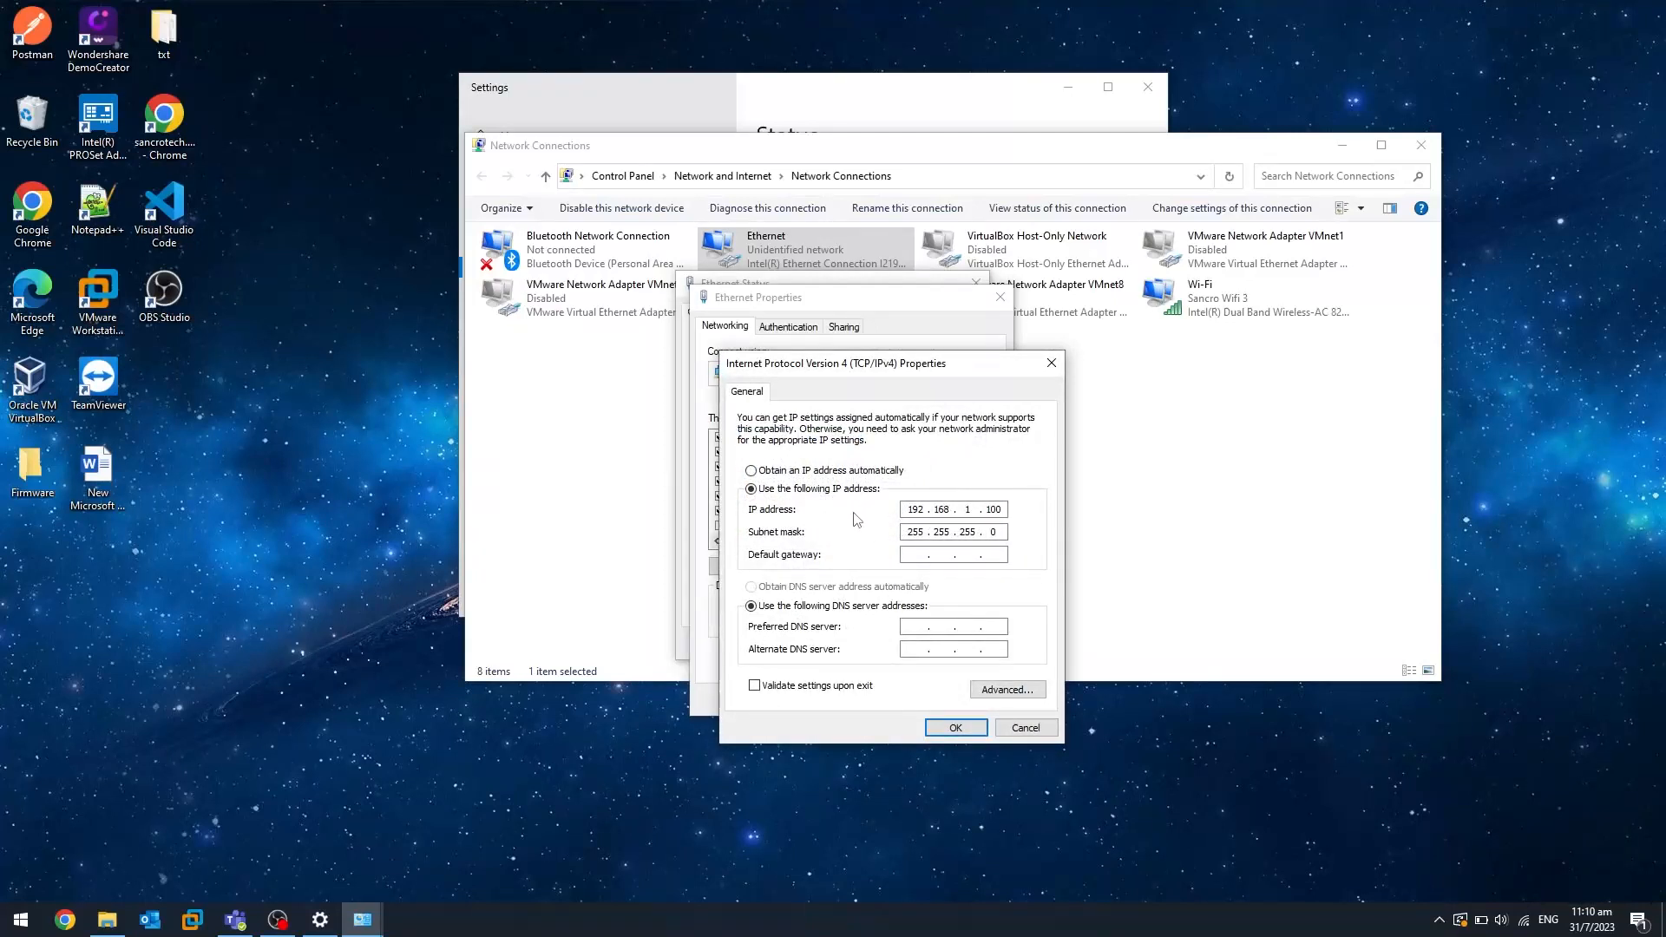
left_click(955, 727)
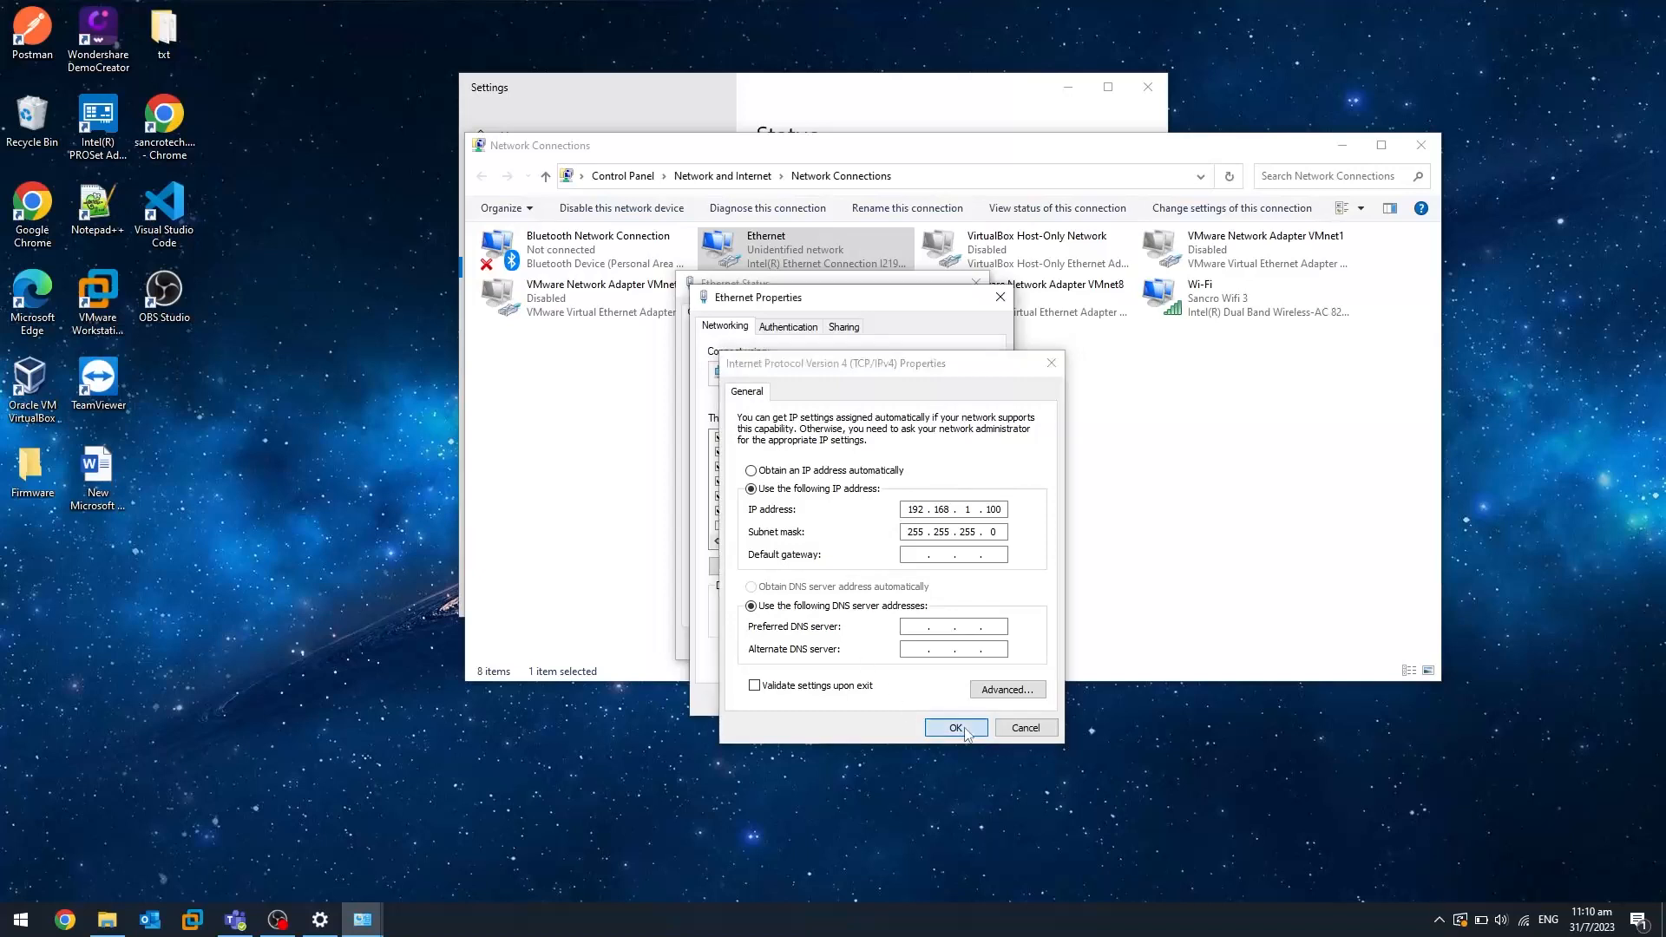
left_click(904, 699)
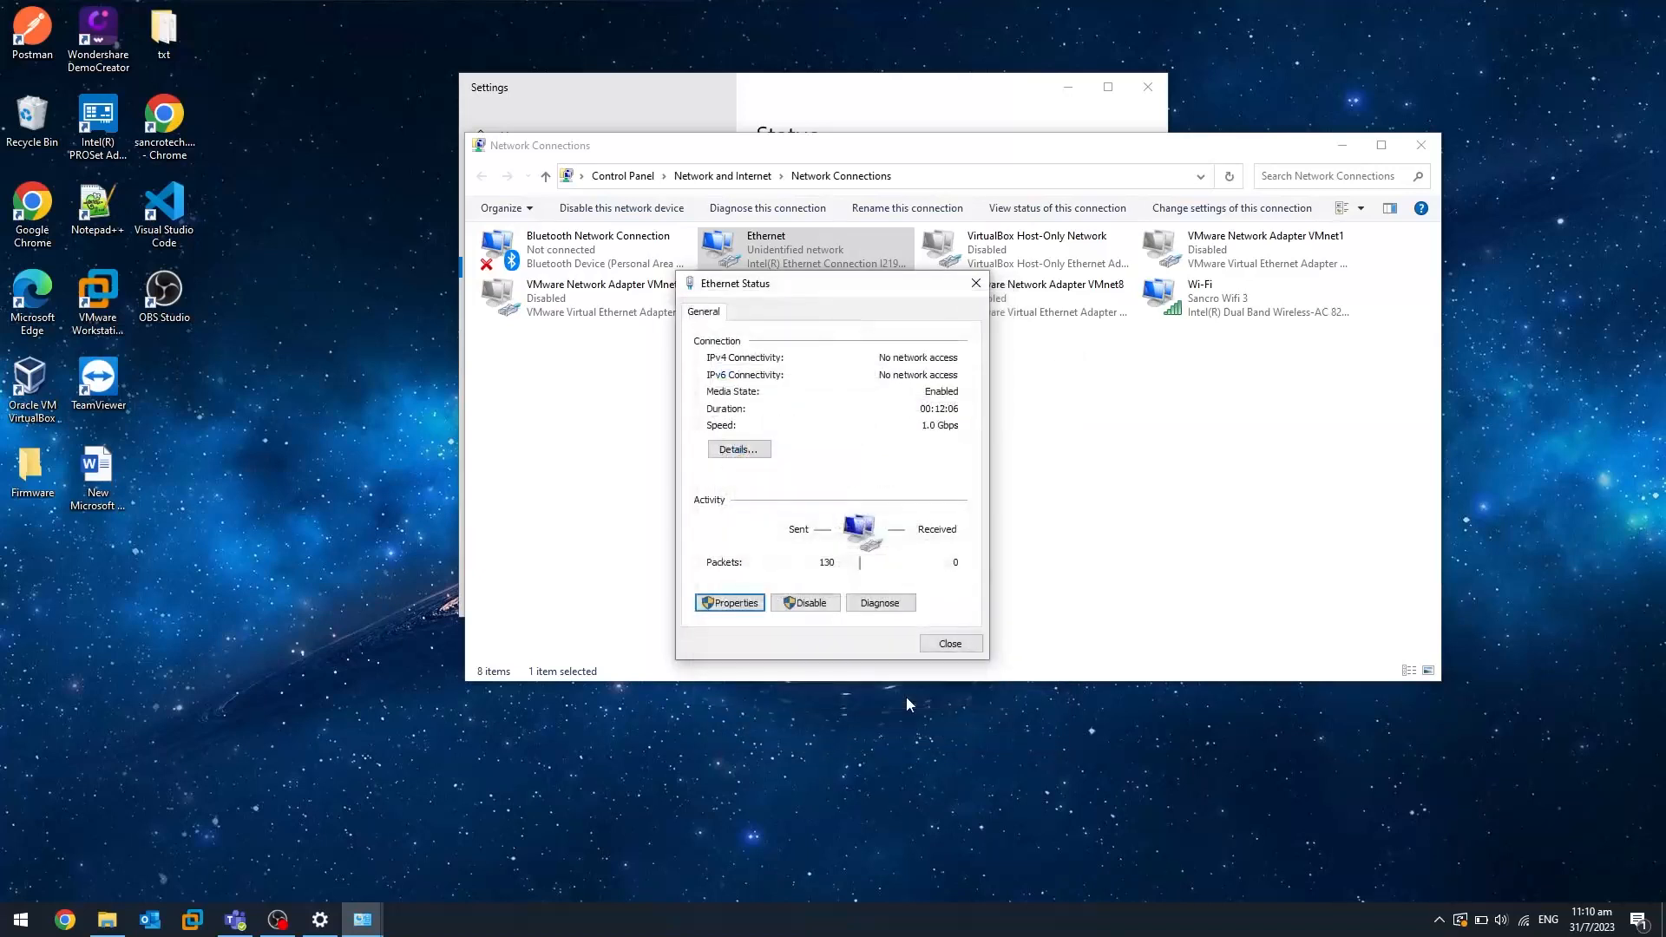
left_click(950, 642)
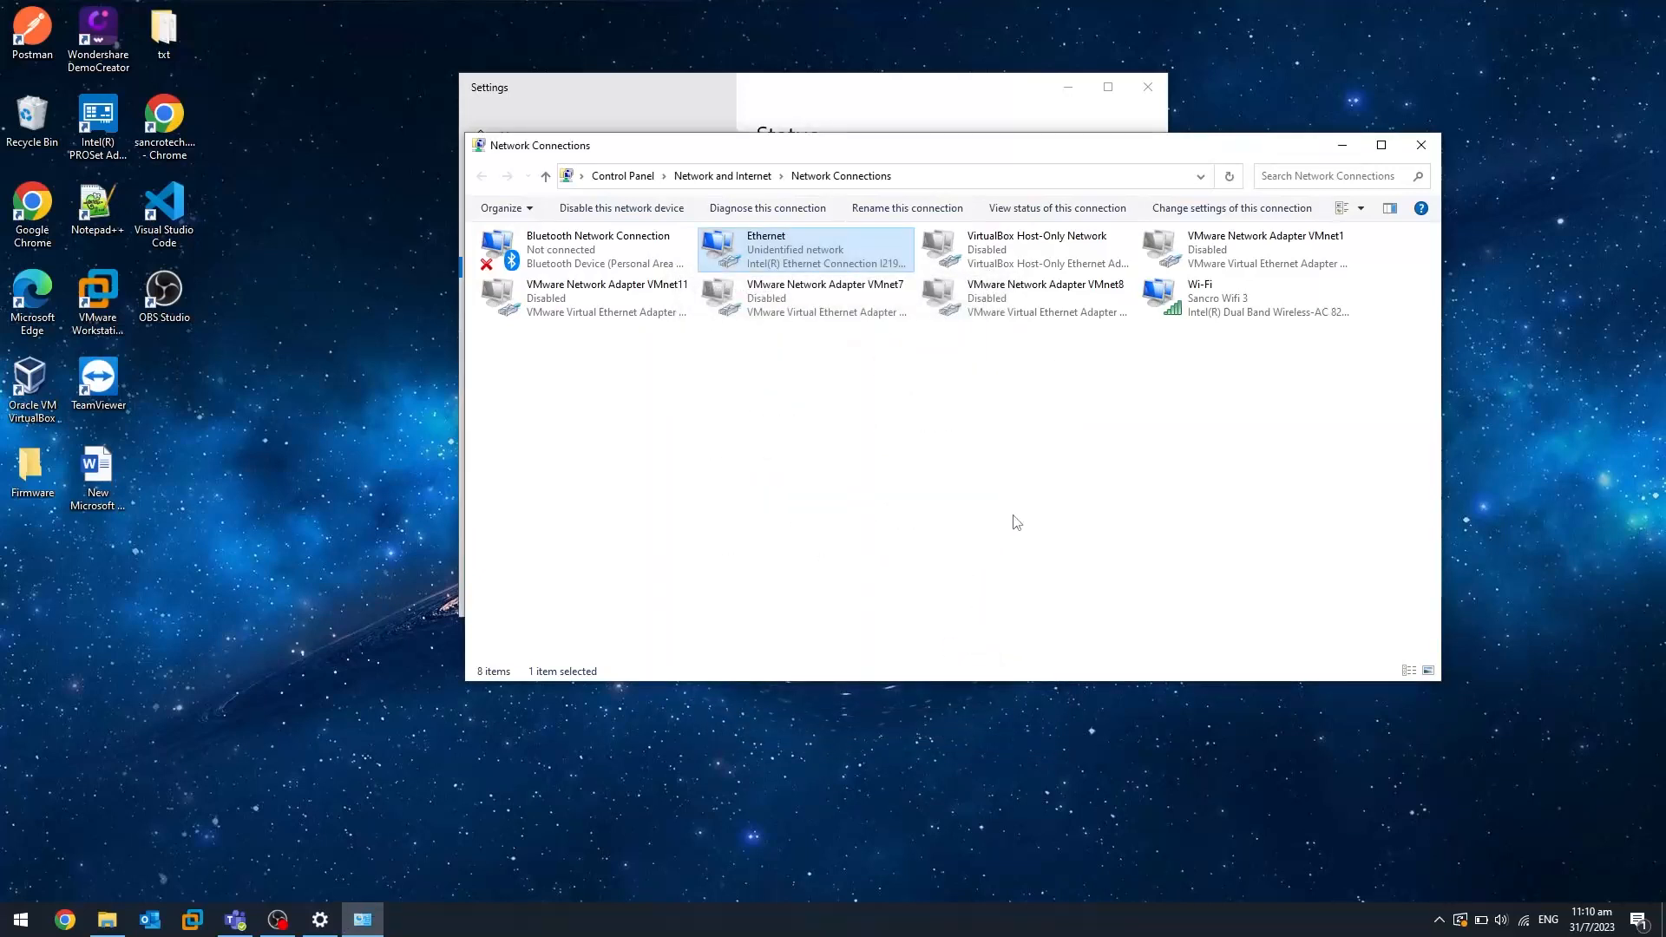
- Switch to Chrome and open the FortiGate login page at 192.168.1.99, proceeding past the certificate warning
left_click(77, 924)
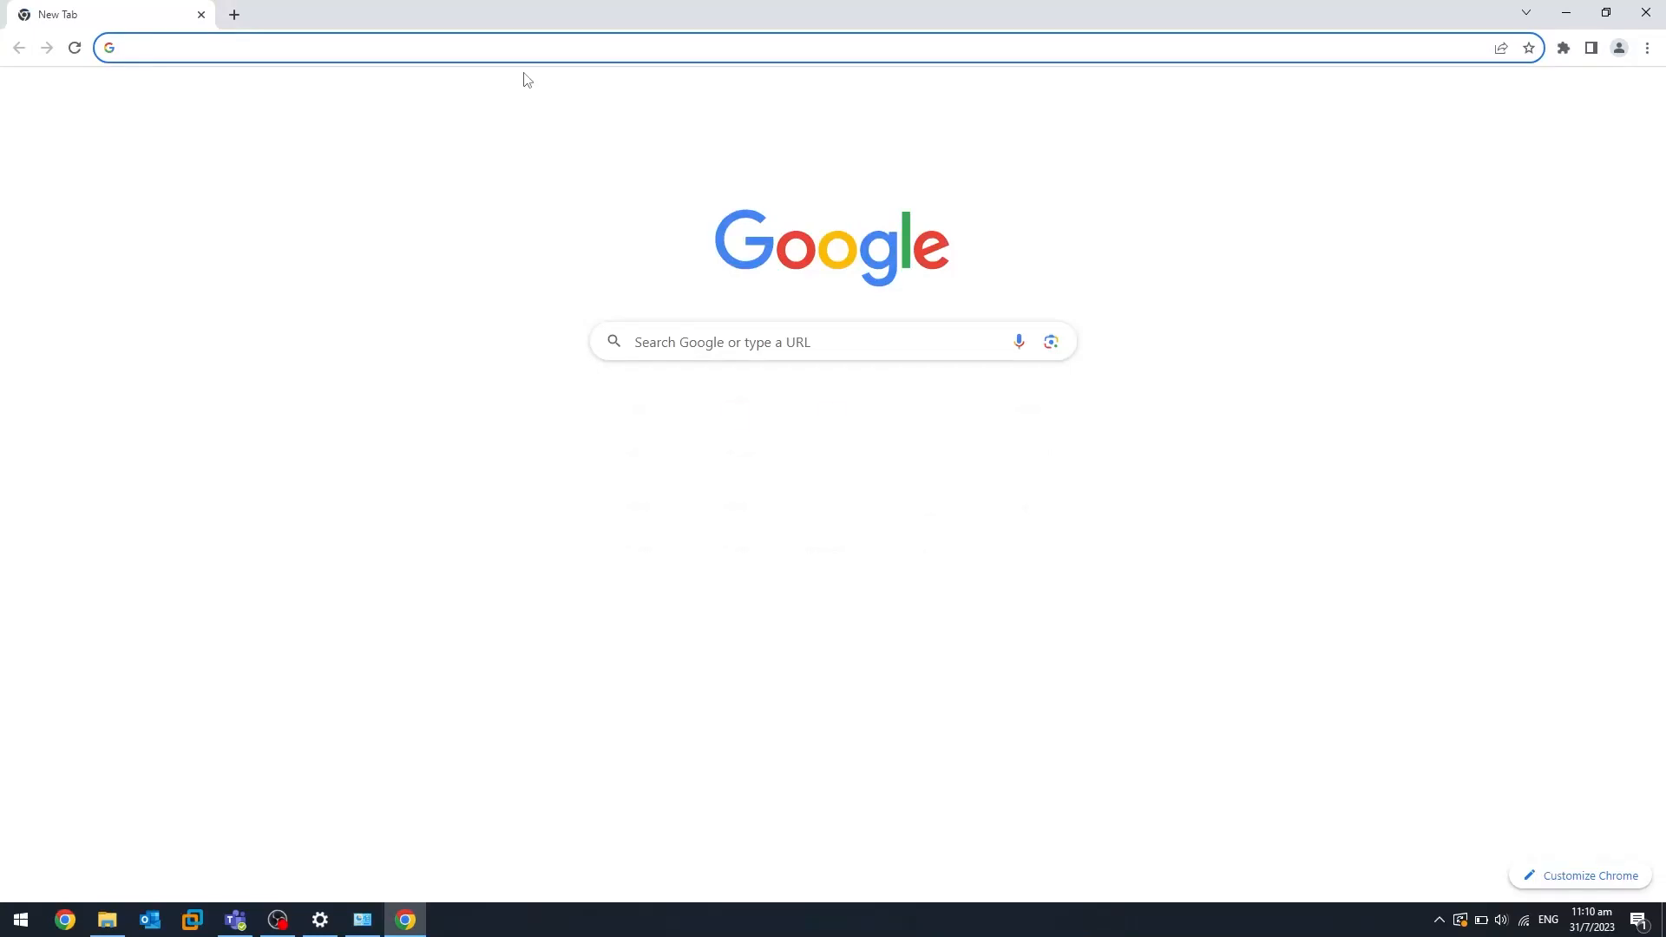
left_click(525, 52)
type("192")
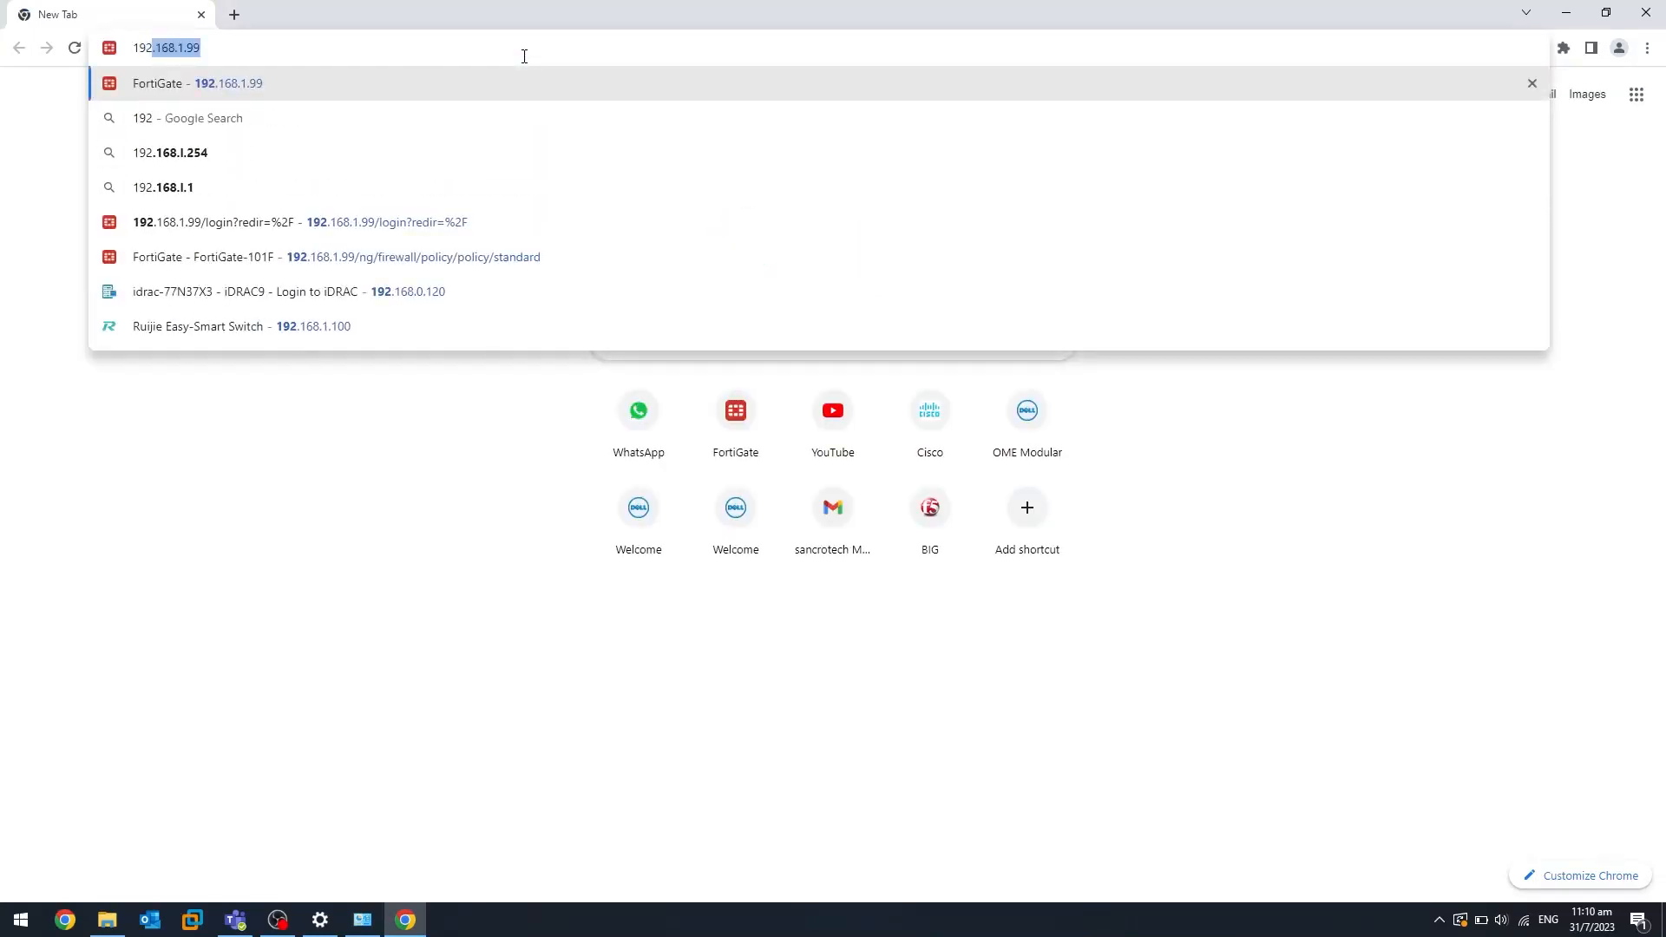
type(".168.1.99")
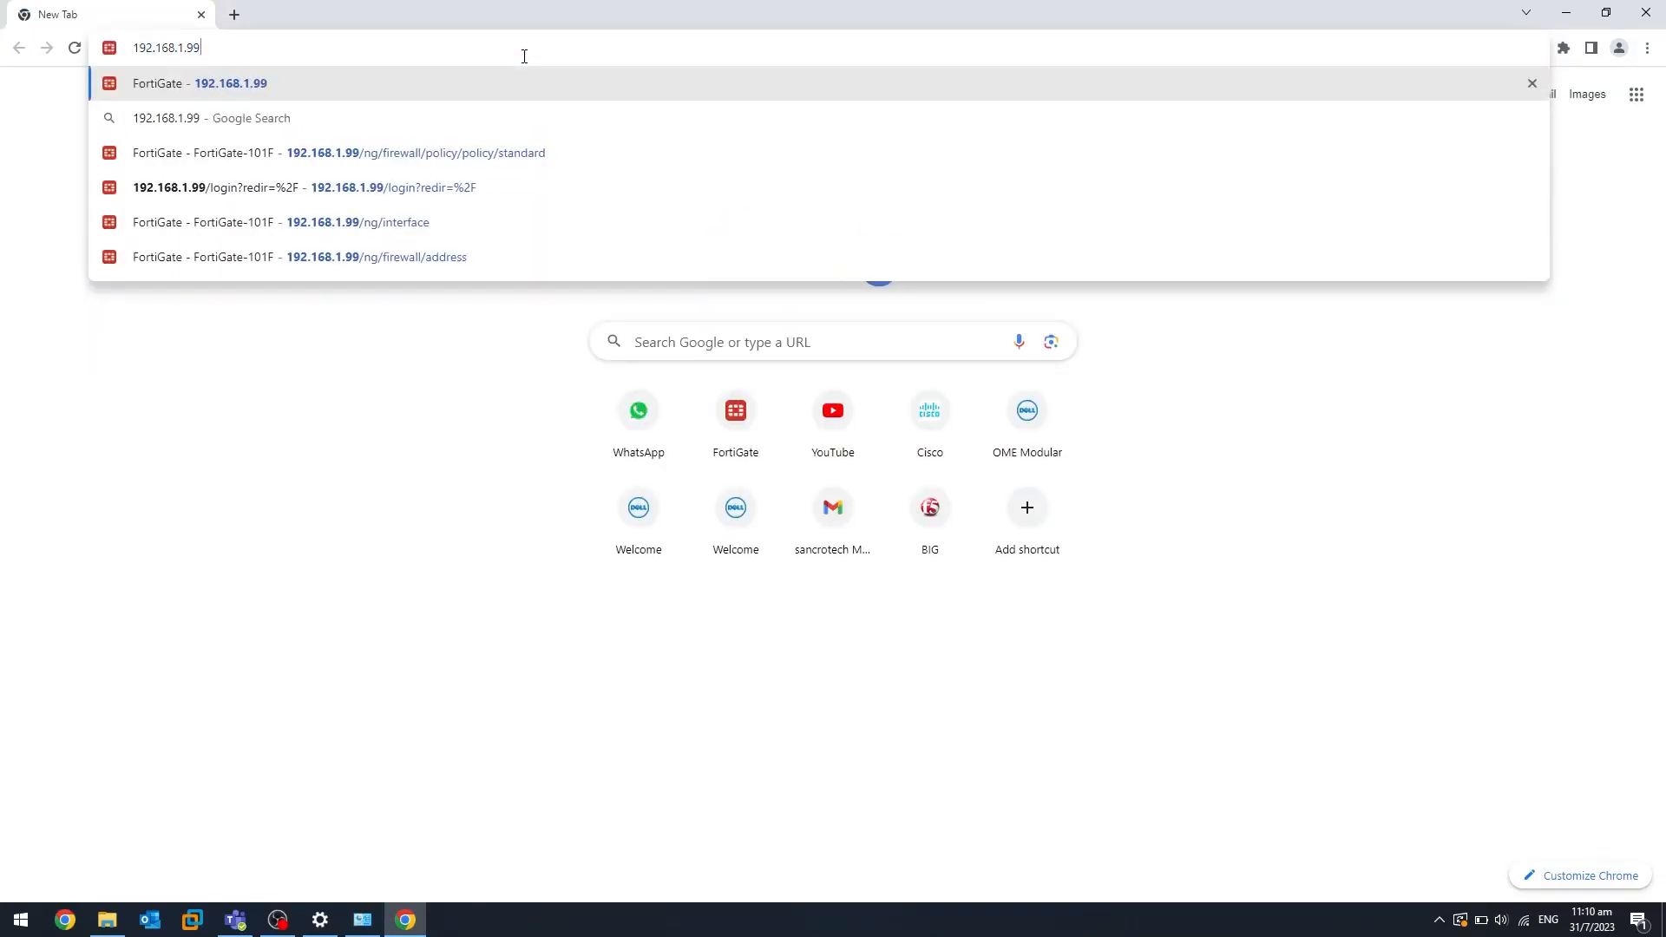
key("Return")
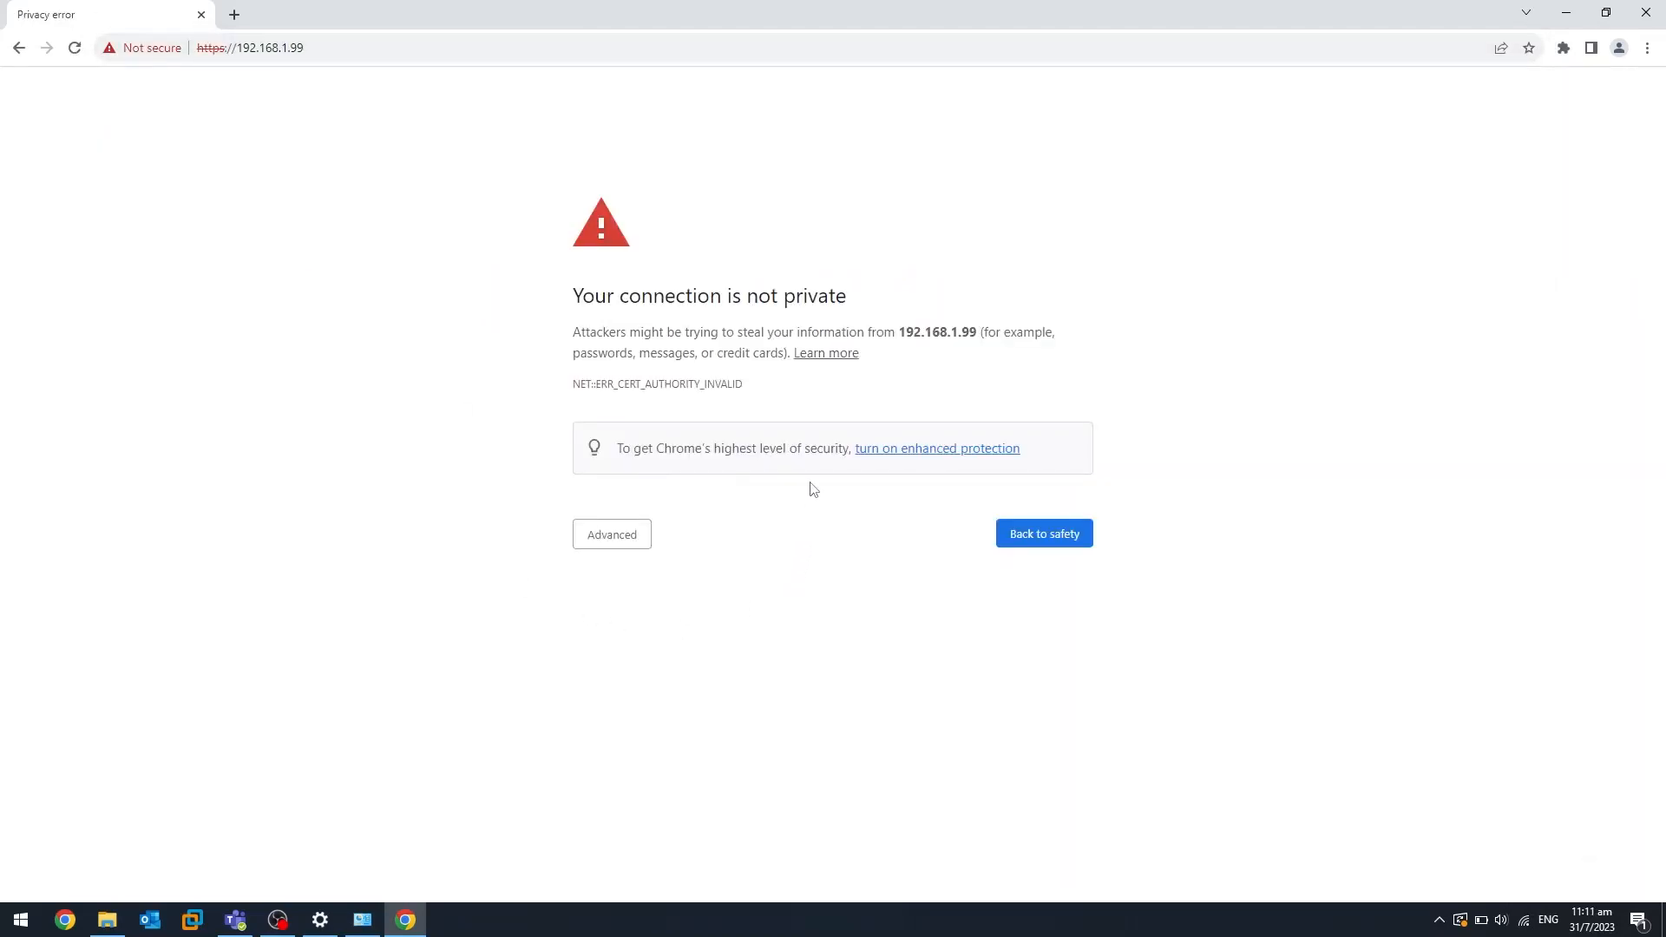
left_click(612, 535)
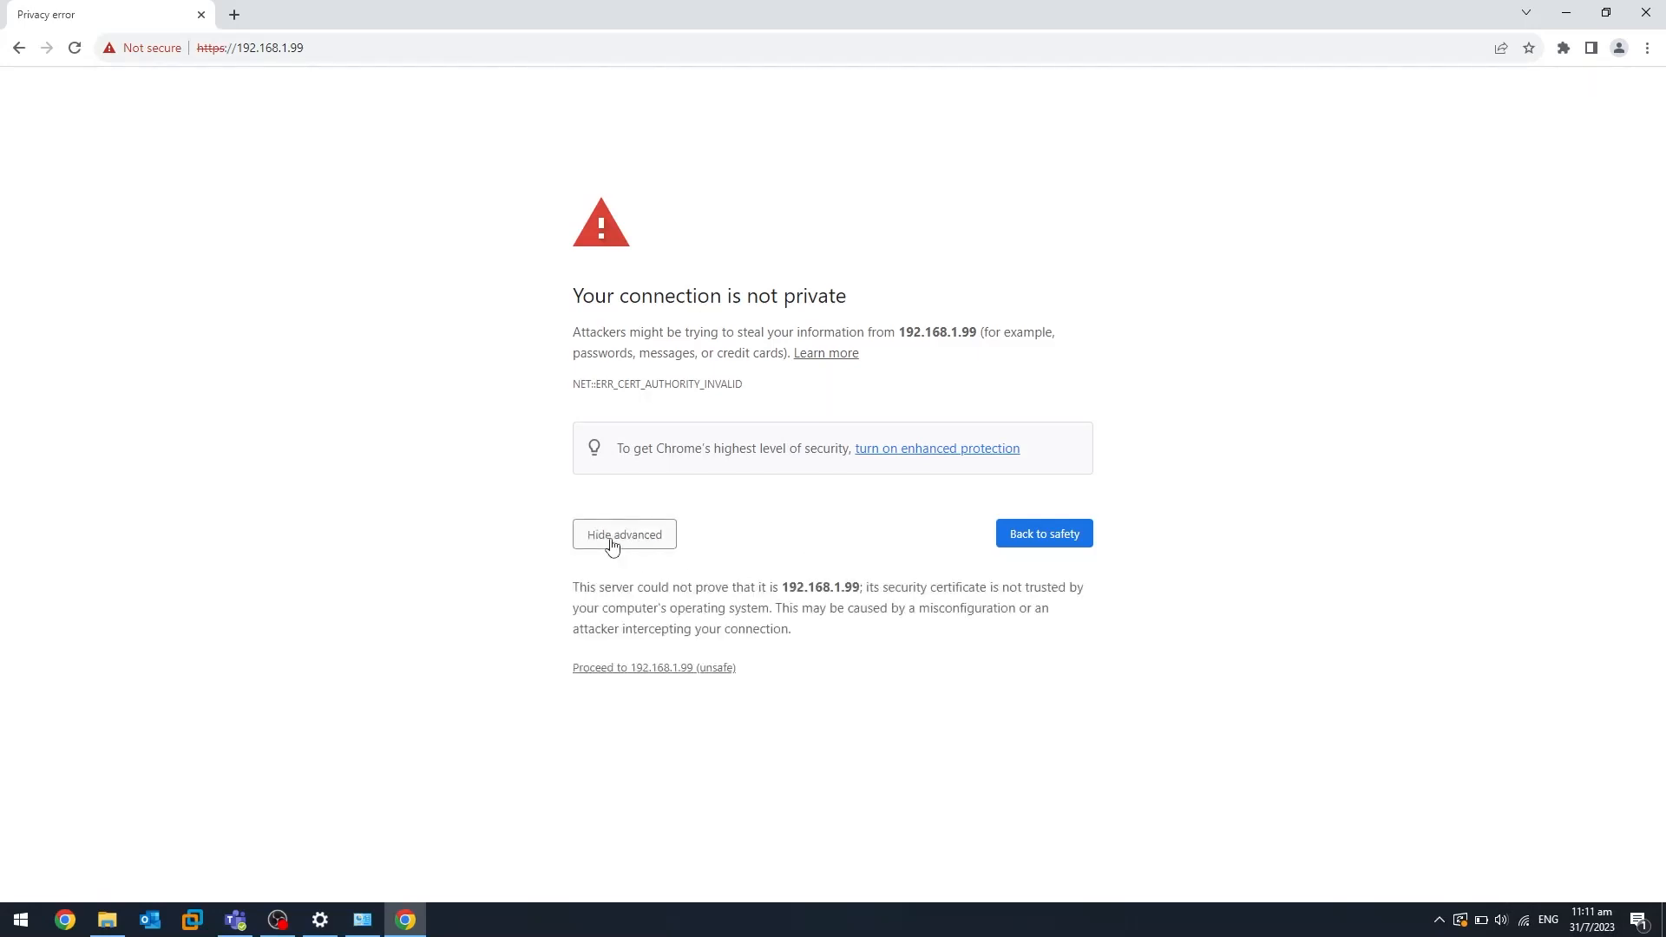
left_click(673, 668)
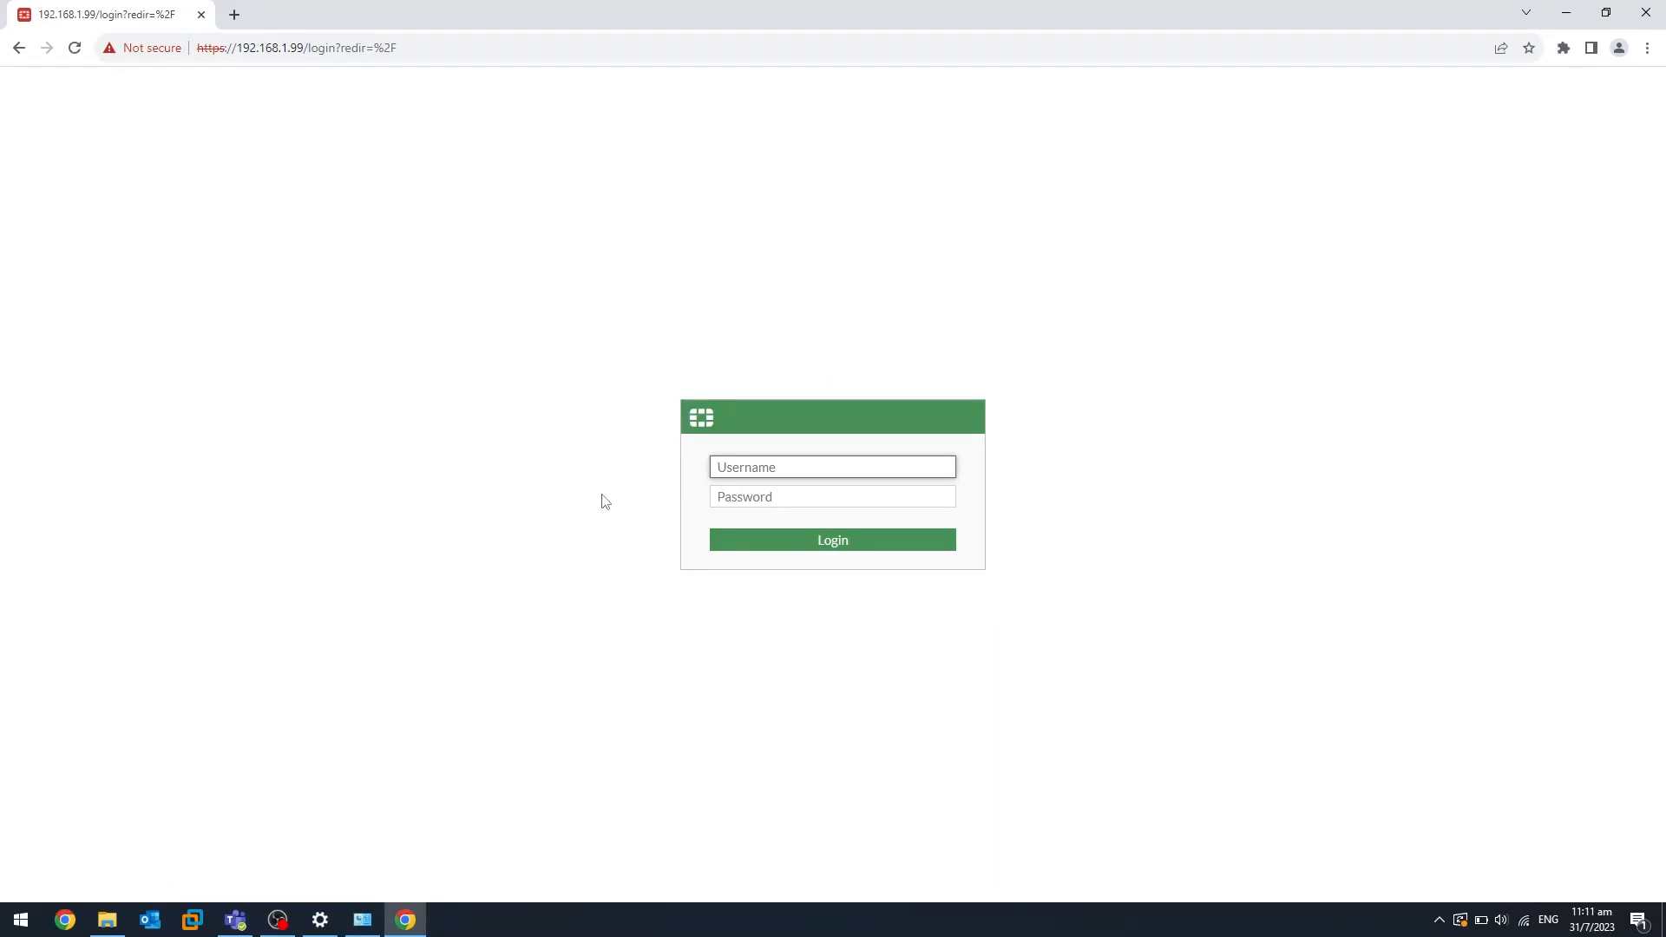
- Log in as admin with a blank password and set and confirm a new account password, leaving the old password empty
type("admin")
left_click(821, 547)
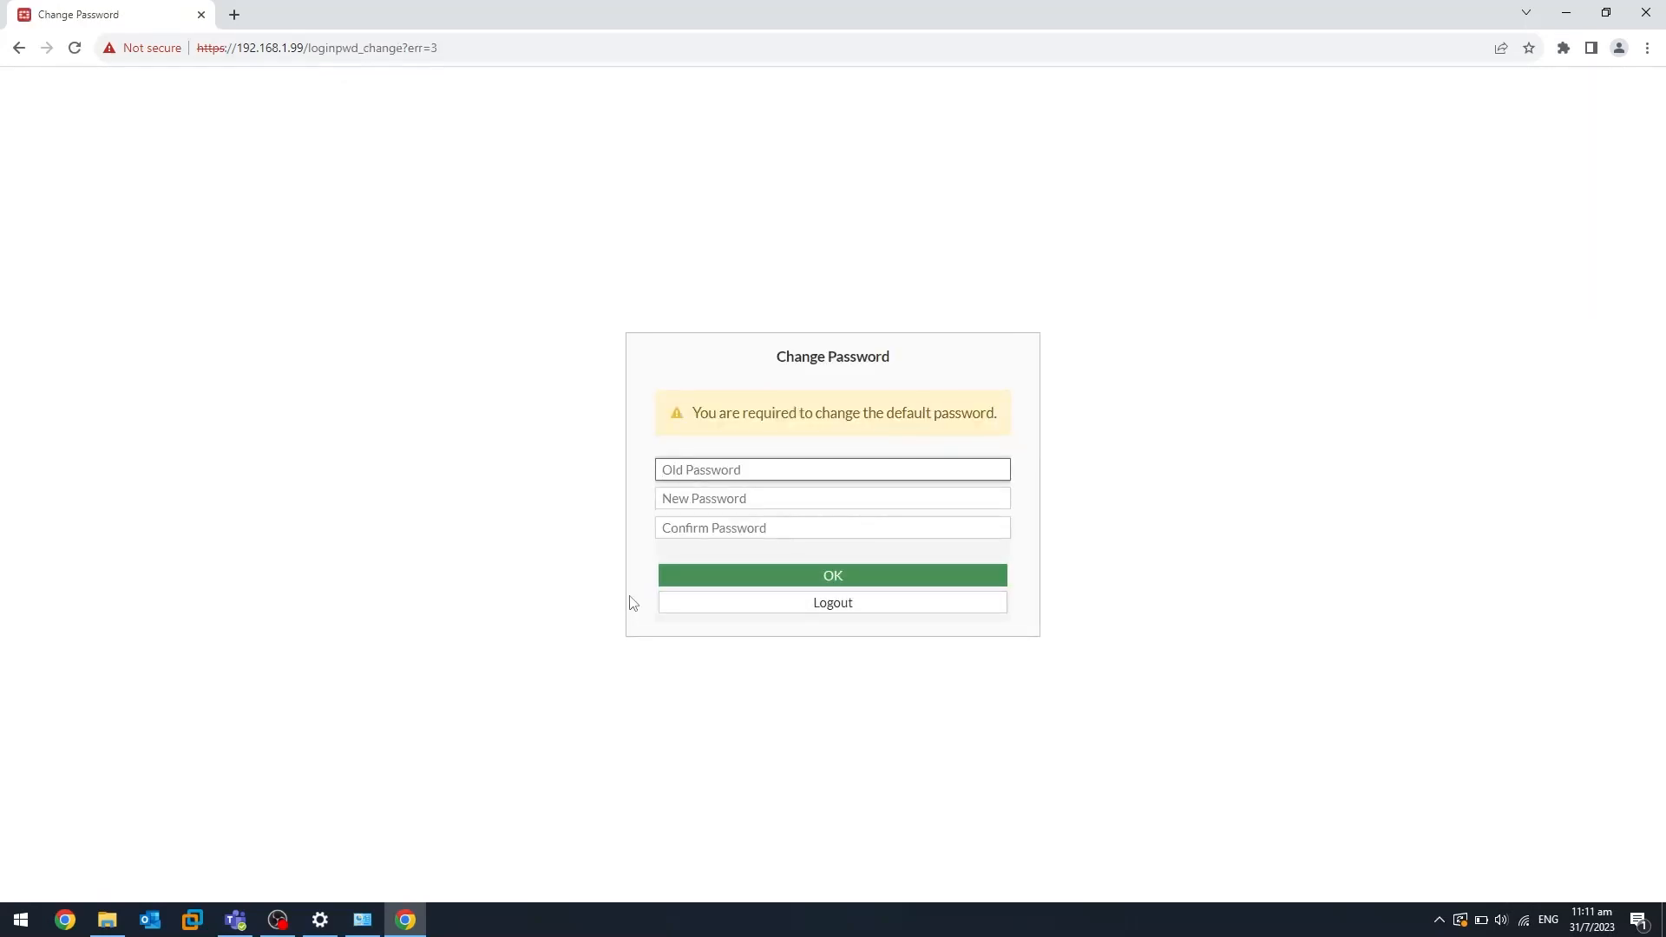
left_click(723, 496)
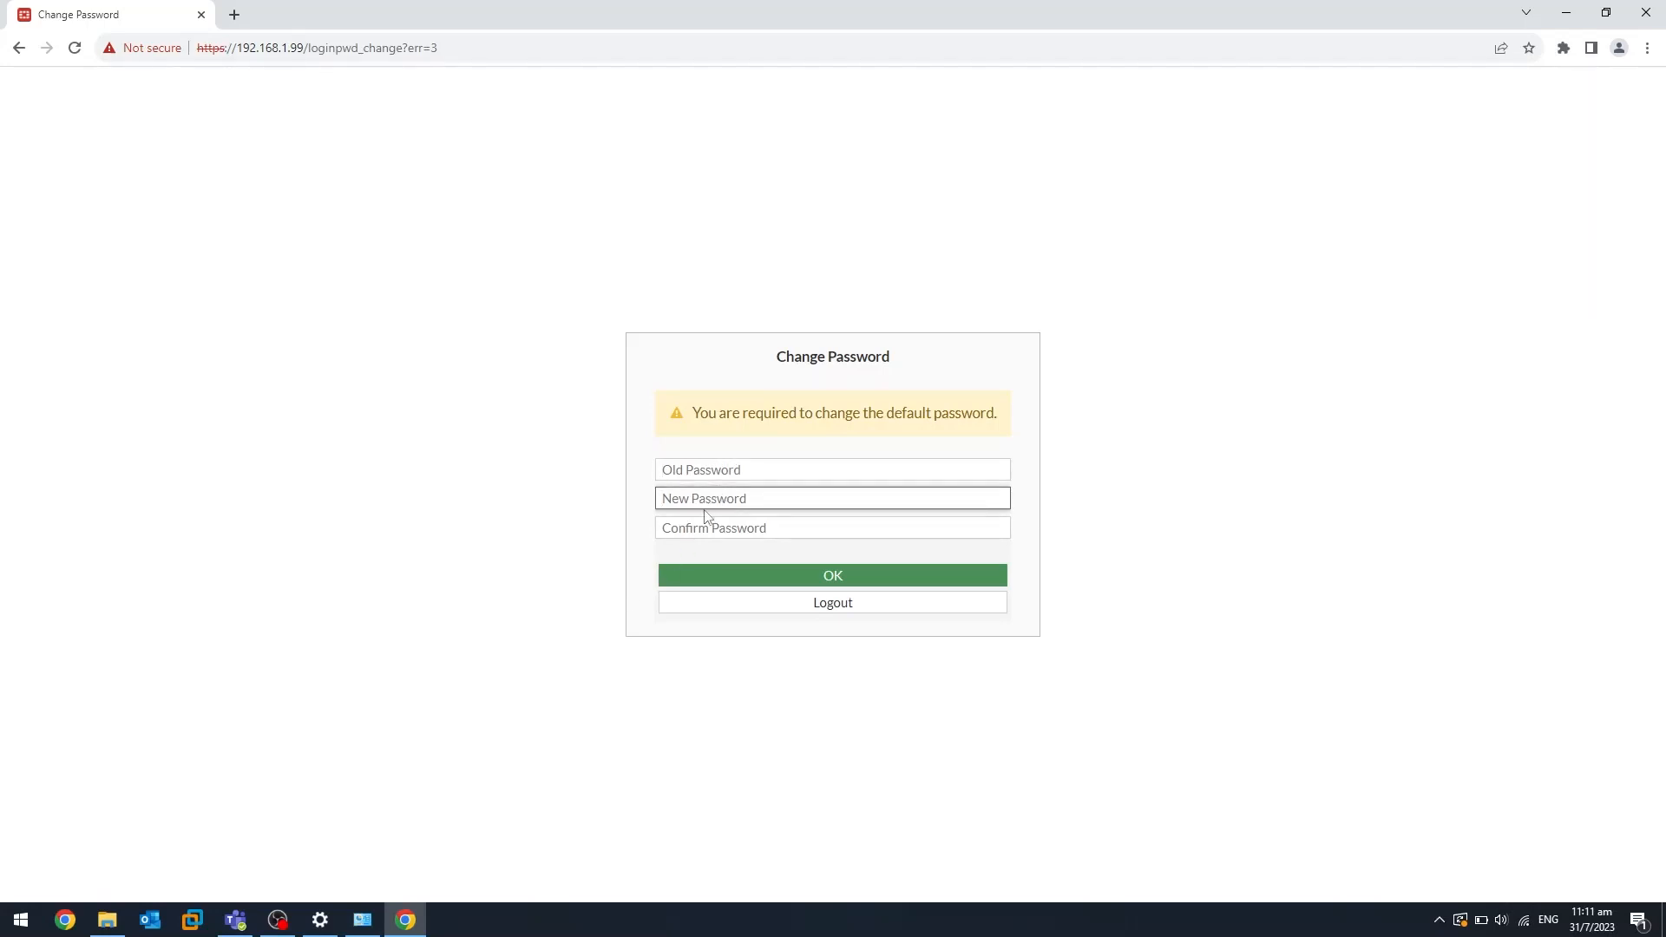
type("••••••••")
left_click(688, 525)
type("••••••")
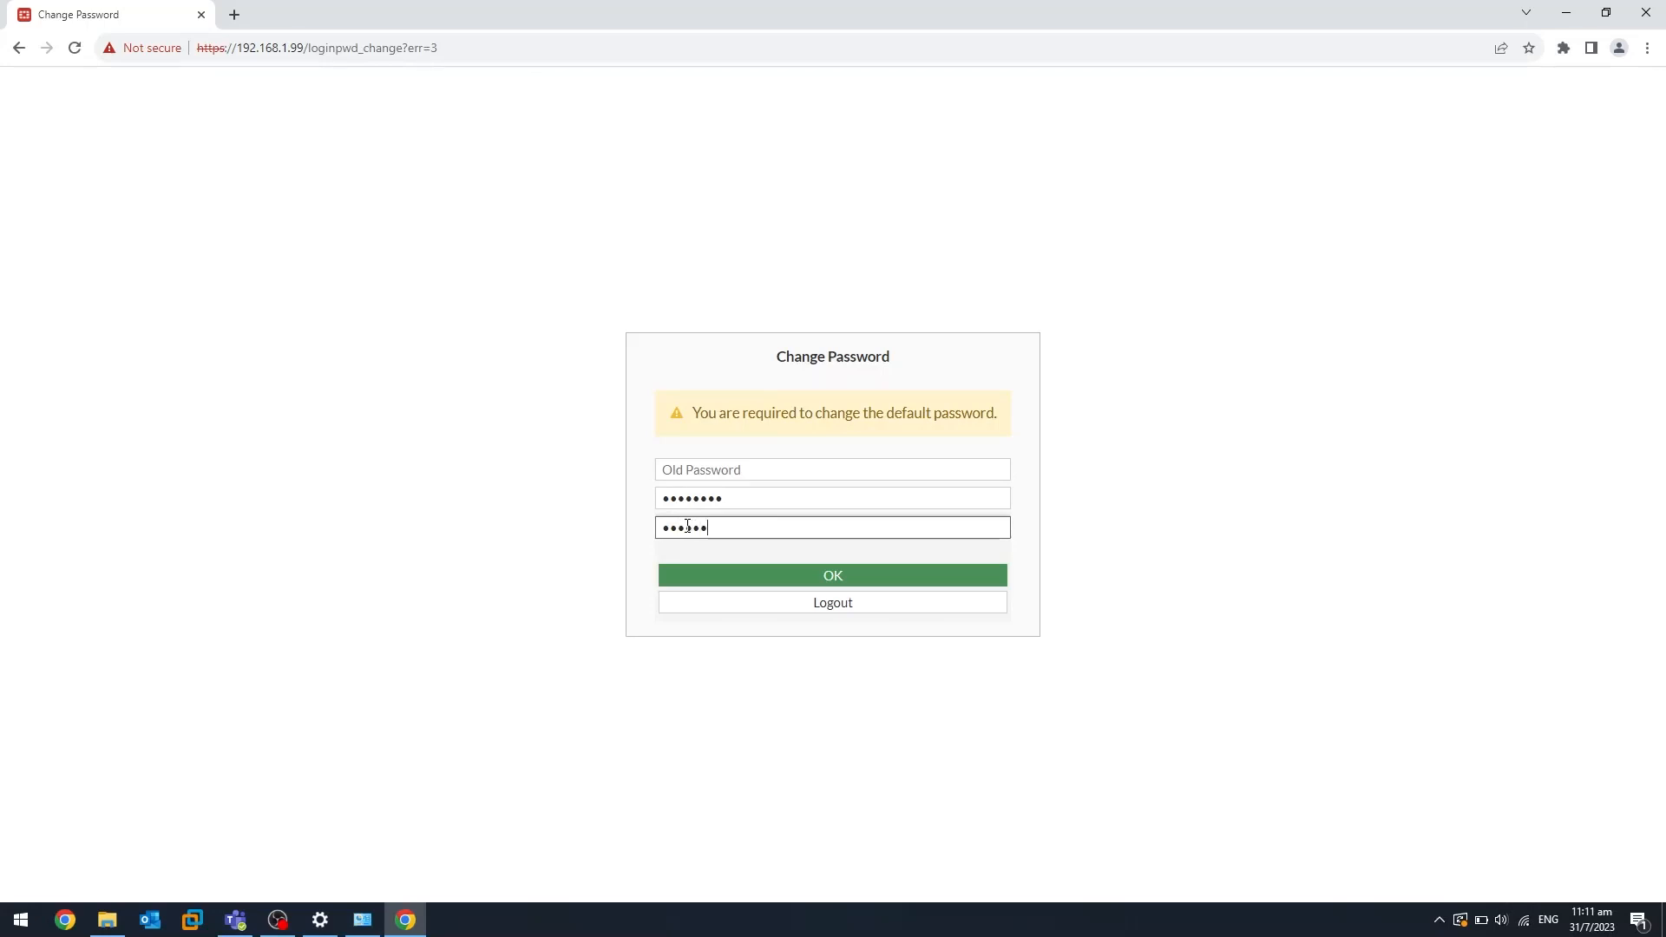
type("••")
left_click(793, 574)
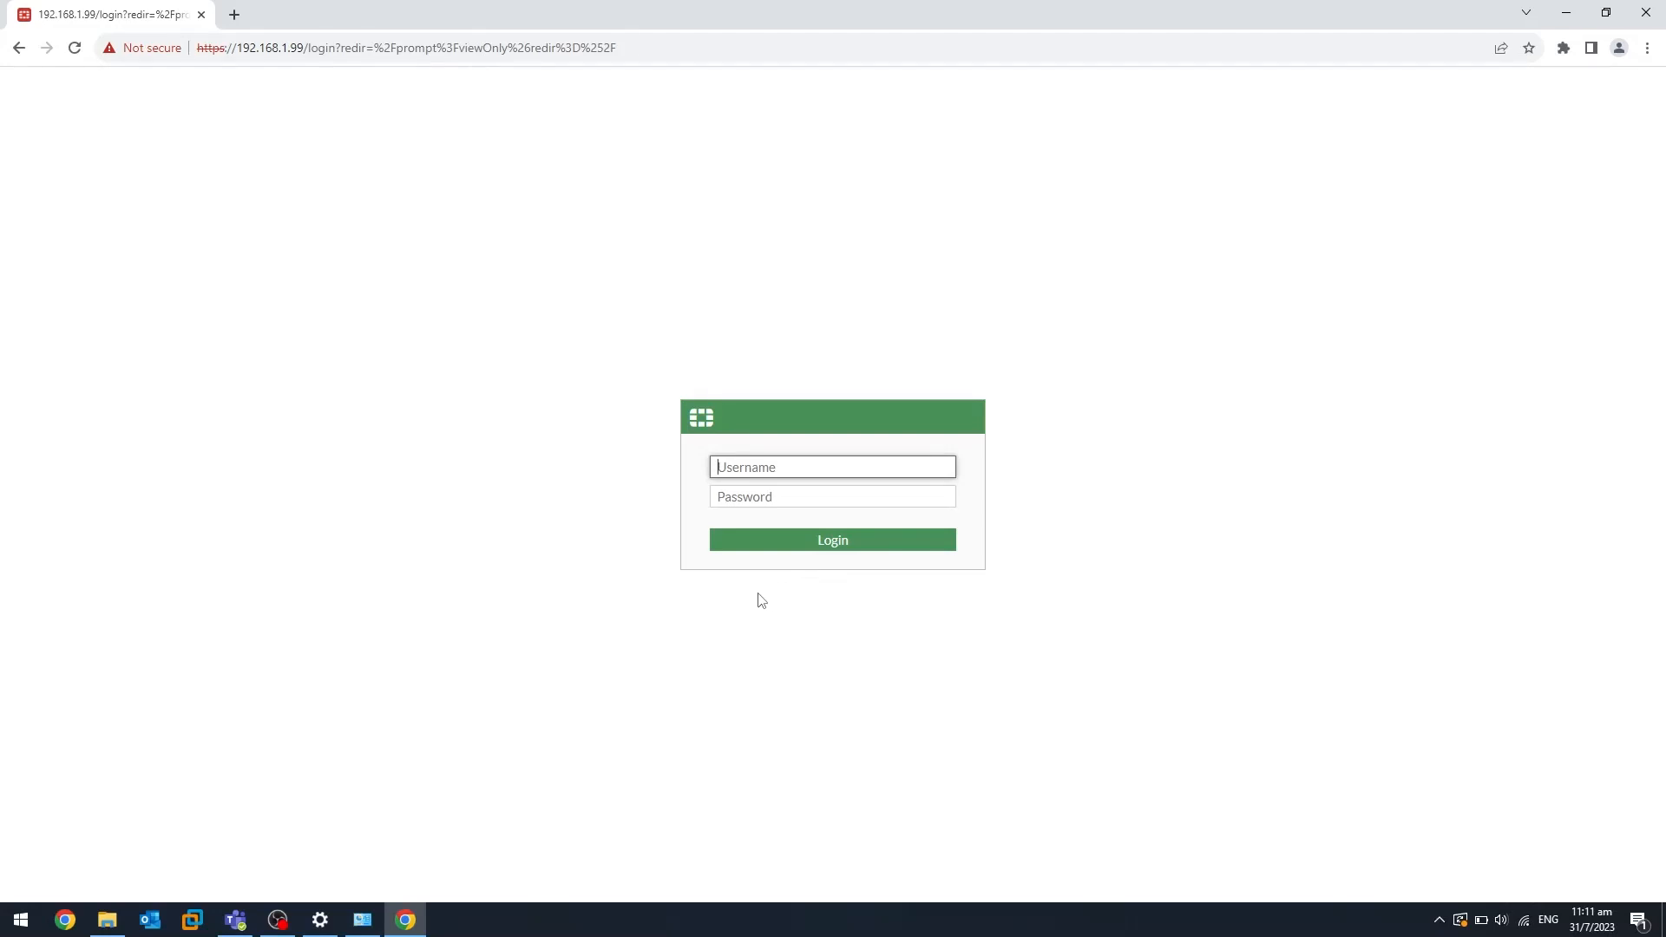
- Log in again as admin with the new account password
type("admin")
left_click(774, 496)
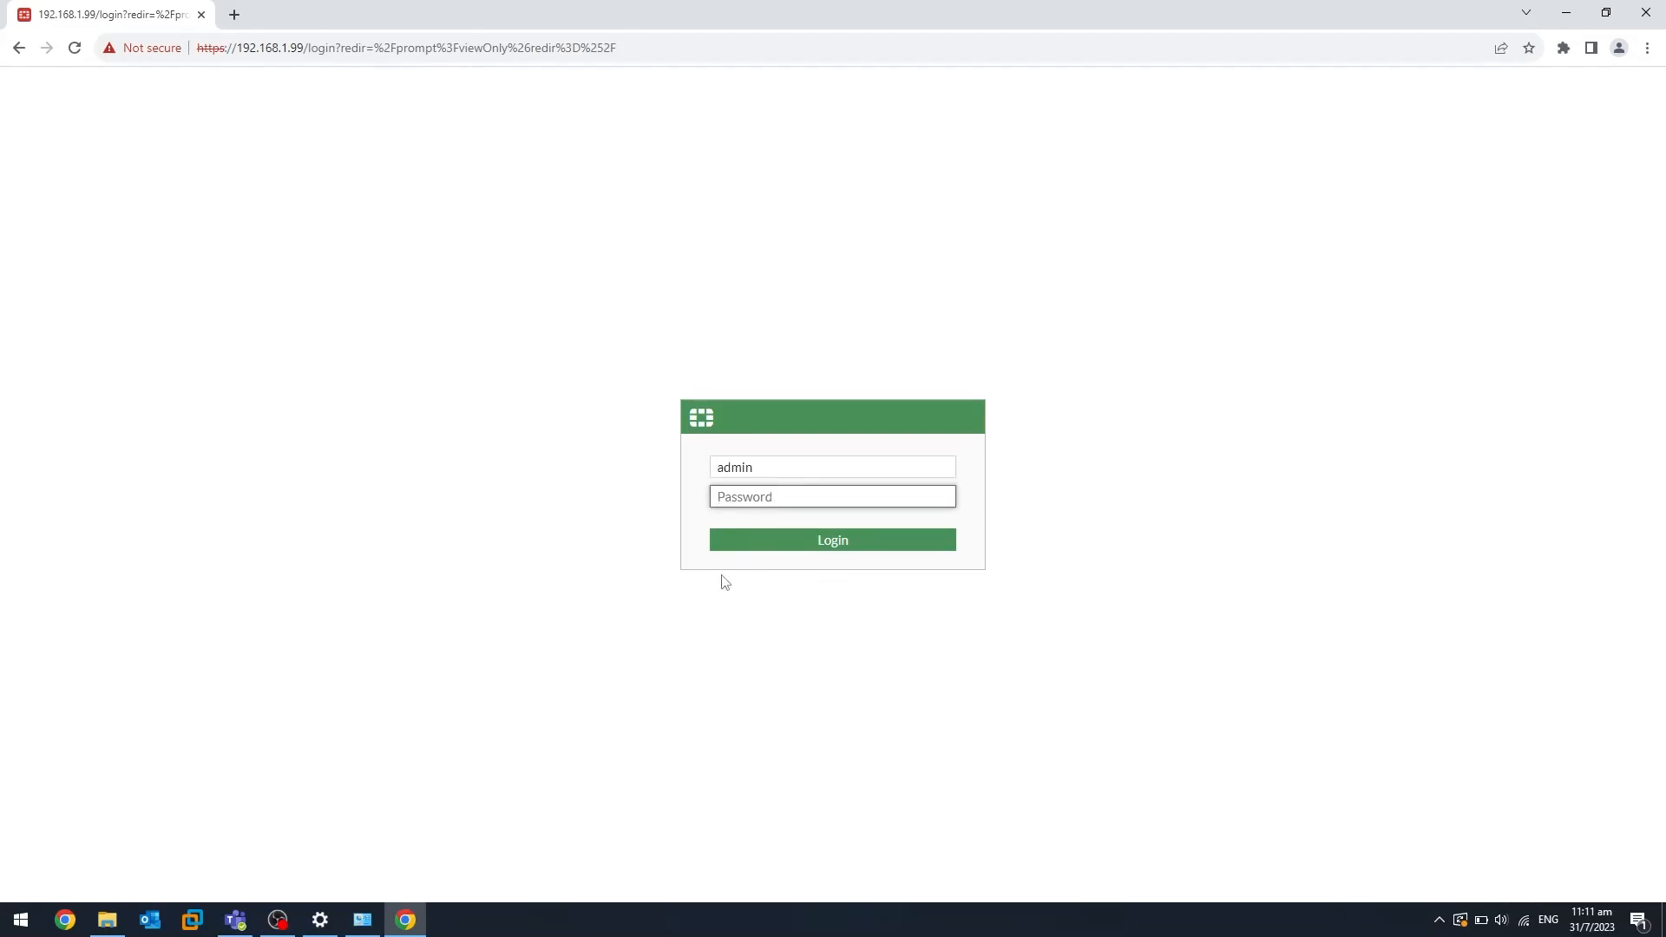
type("•")
key("BackSpace")
type("••••••••")
left_click(780, 546)
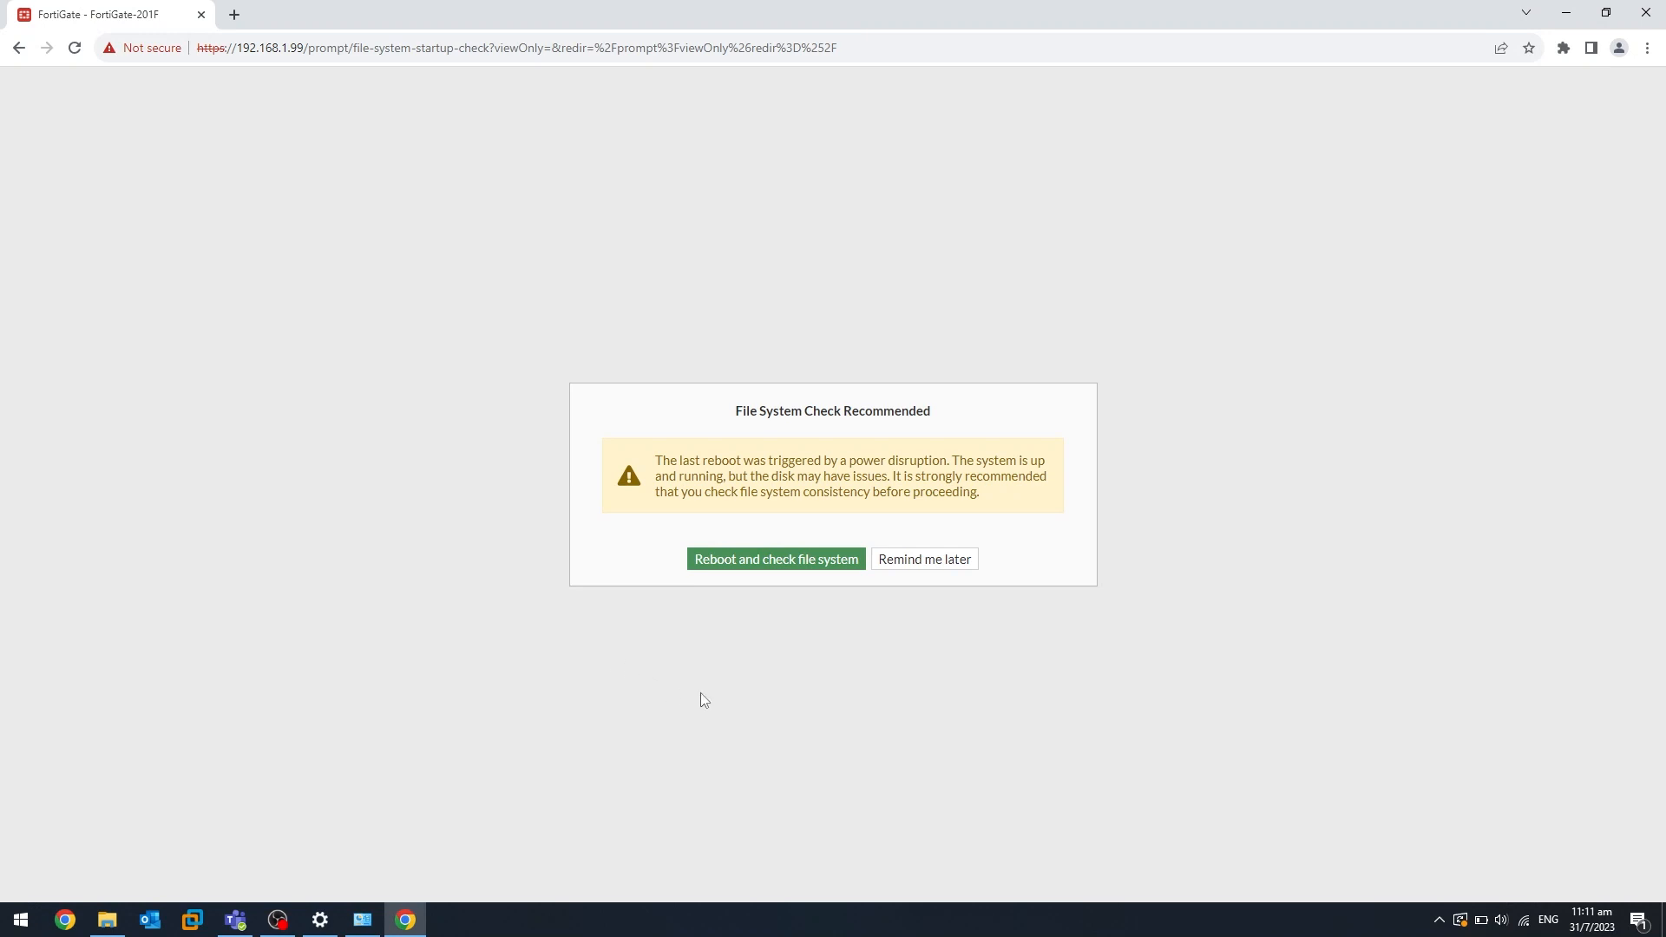
- Postpone the file system check and the FortiGate setup, and dismiss the FortiOS 7.2.0 overview
left_click(945, 564)
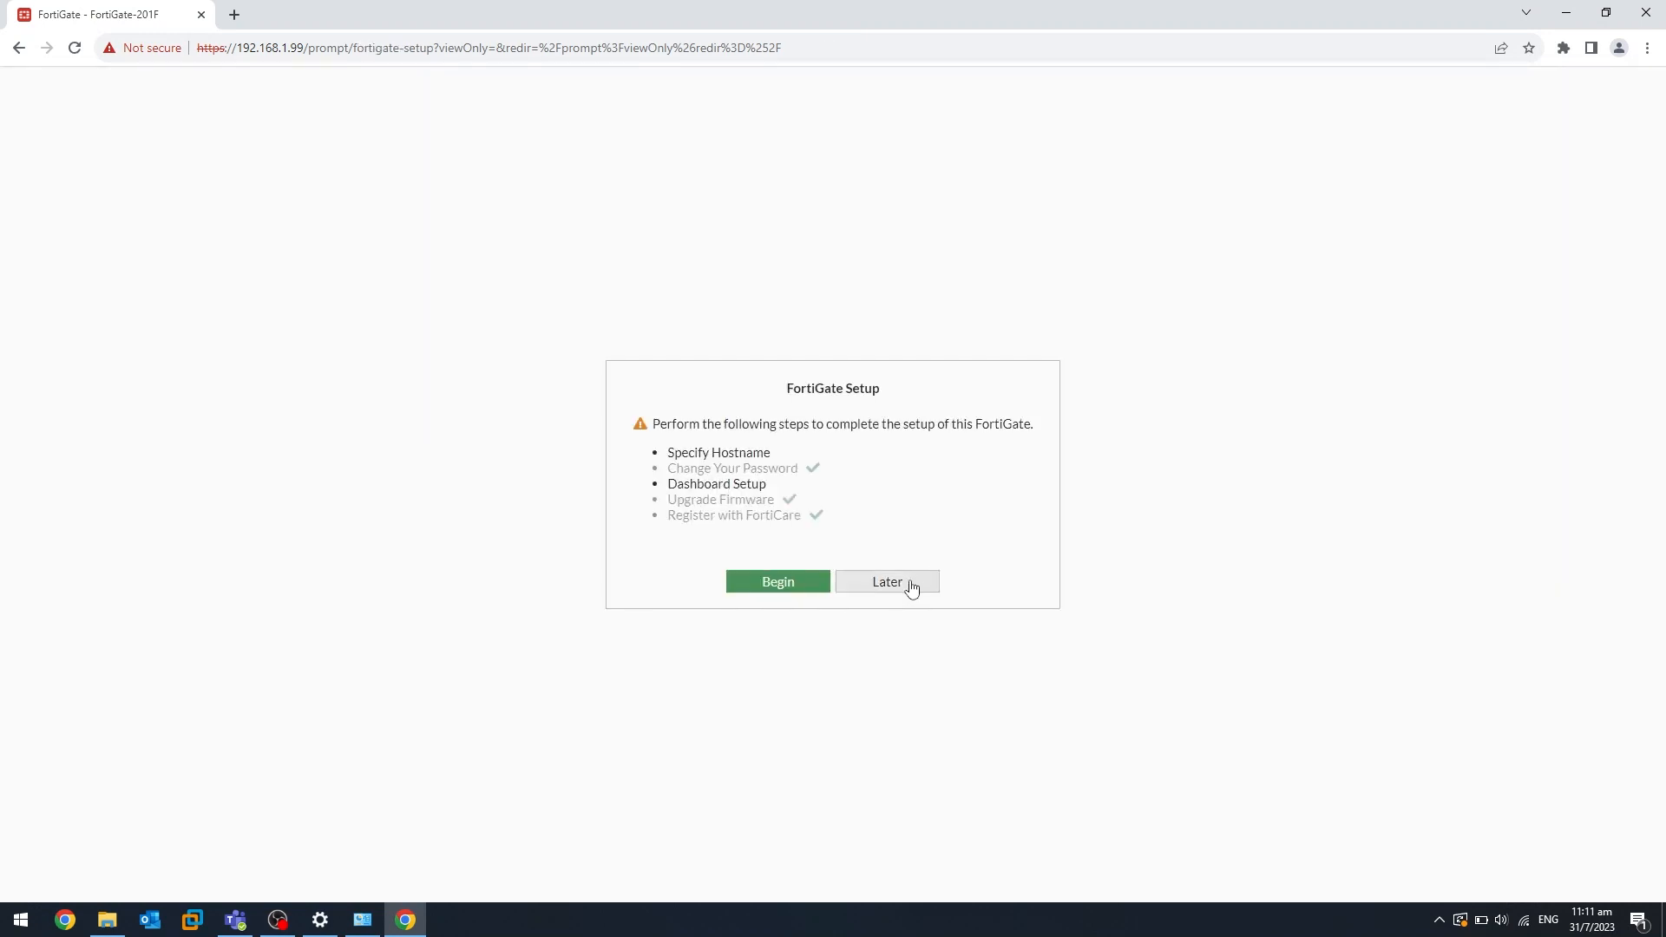
left_click(902, 587)
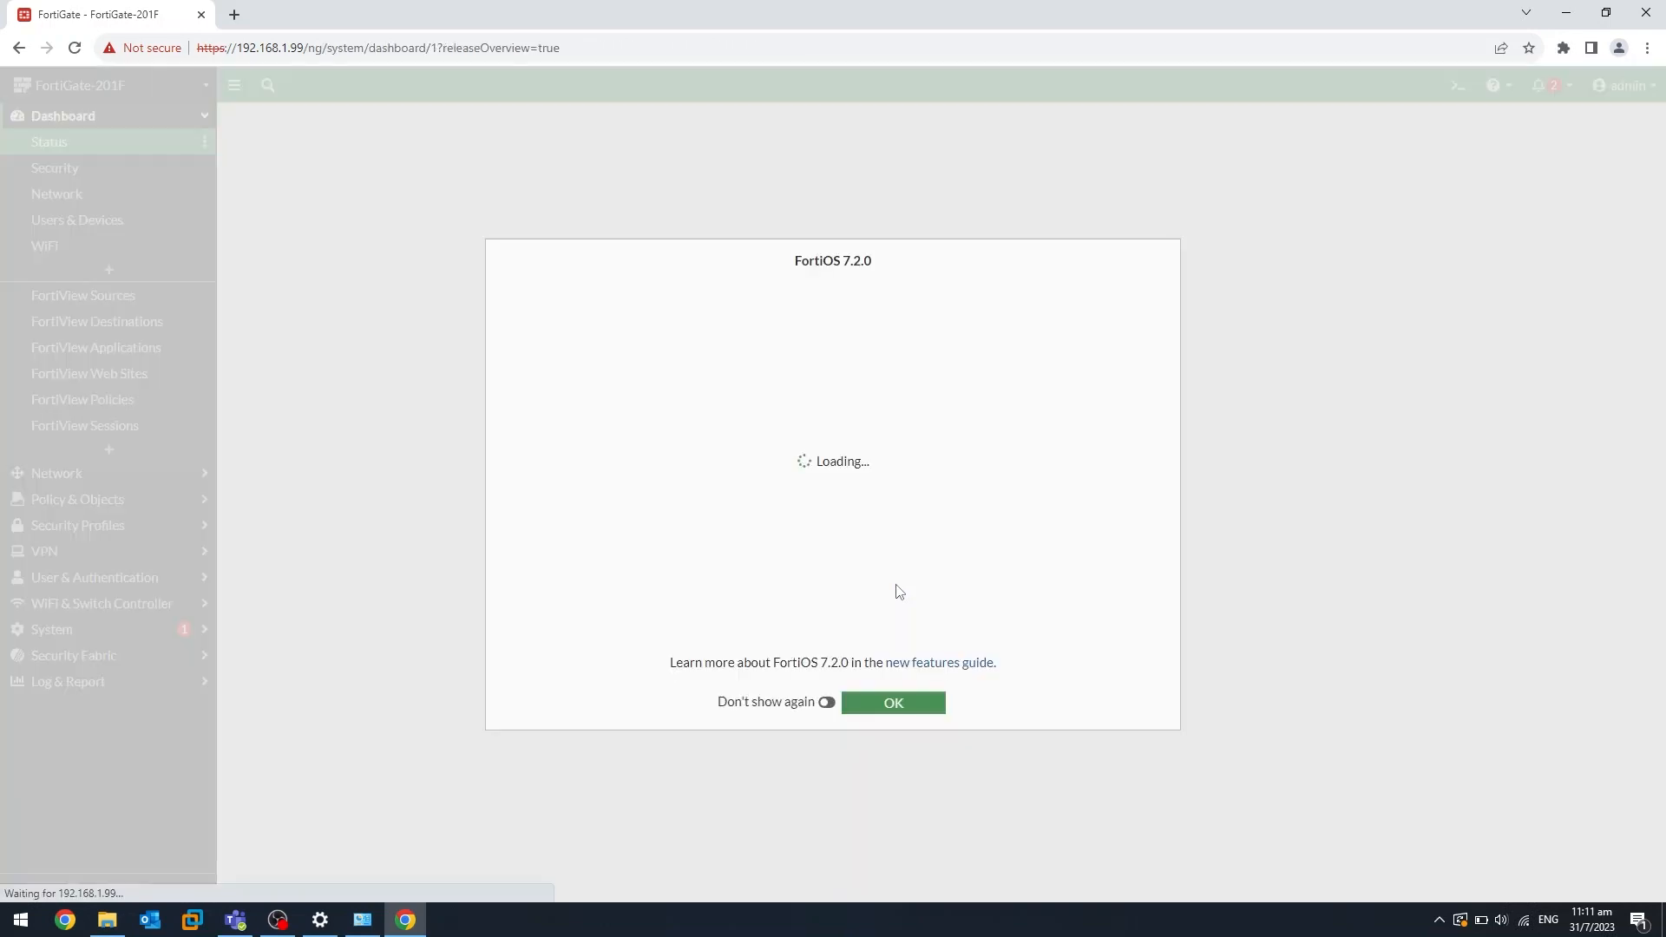
left_click(891, 707)
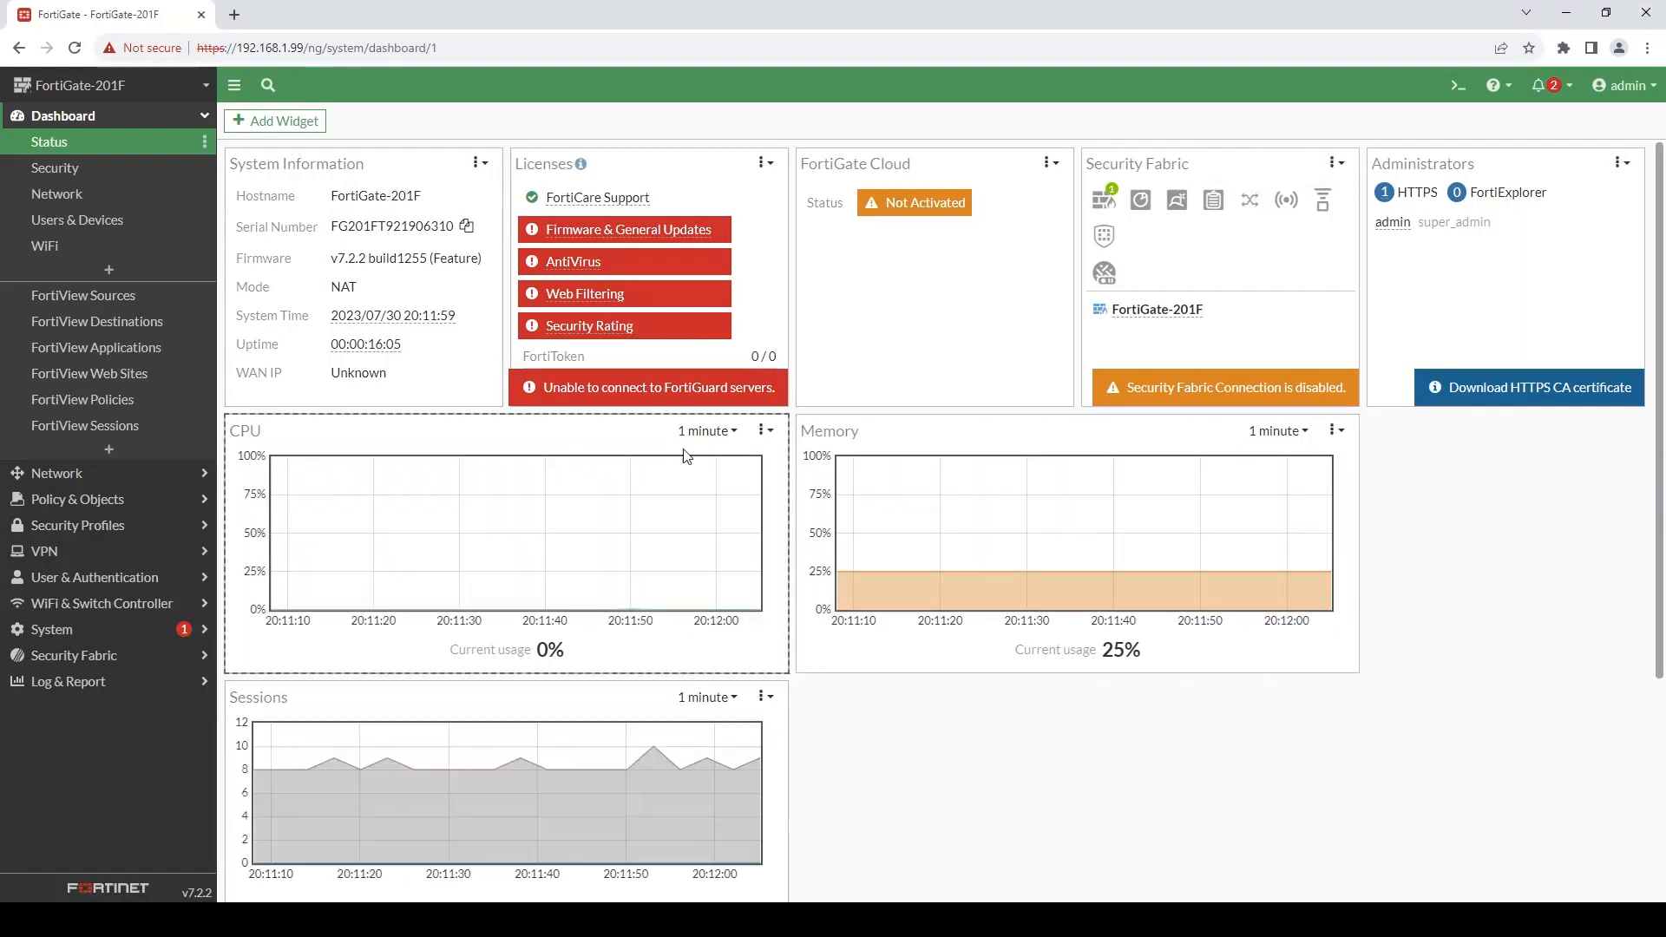
- Remove port1 and port2 from the members of the lan VLAN switch interface and save the change
left_click(132, 475)
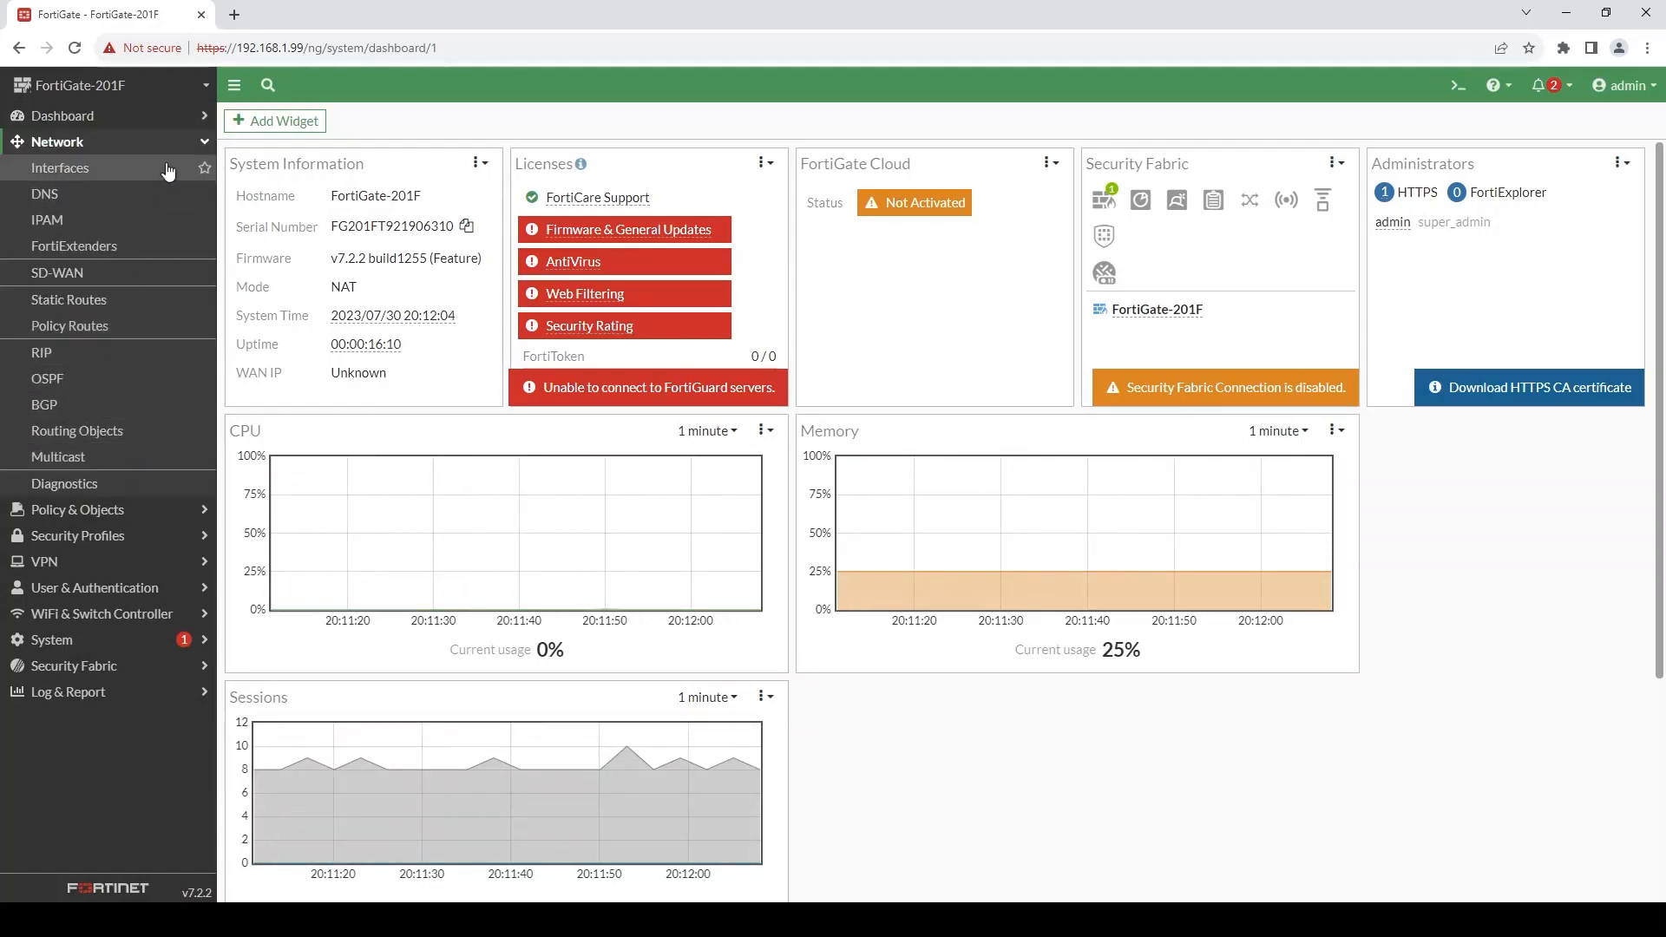
left_click(168, 171)
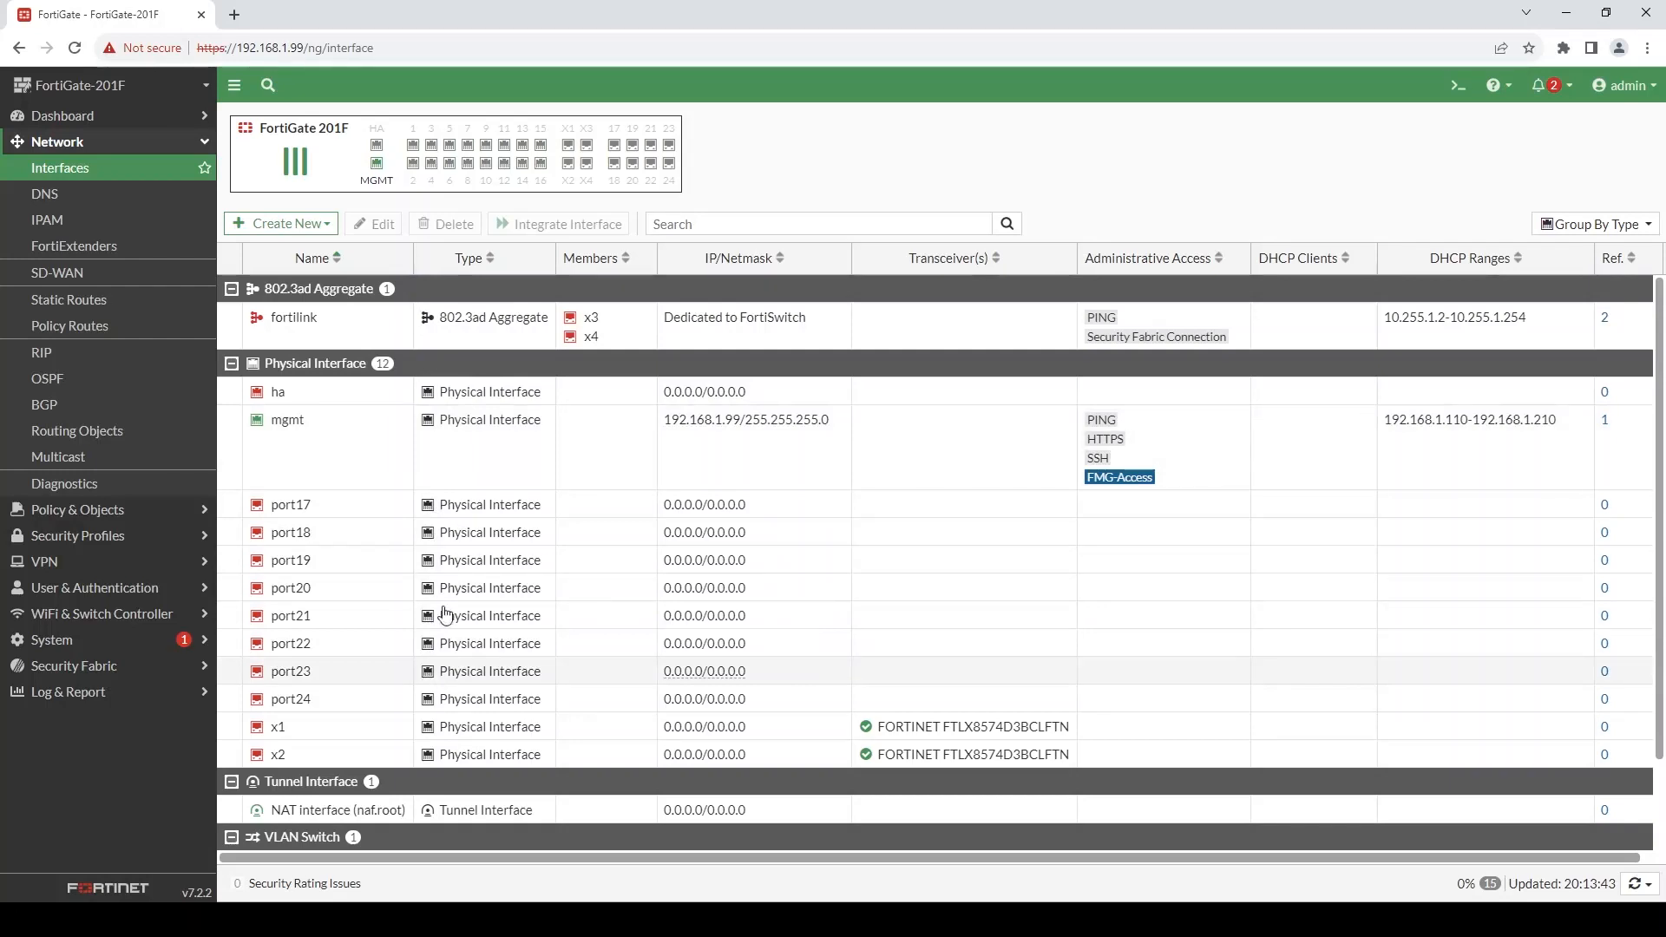
scroll(446, 584, "down", 2)
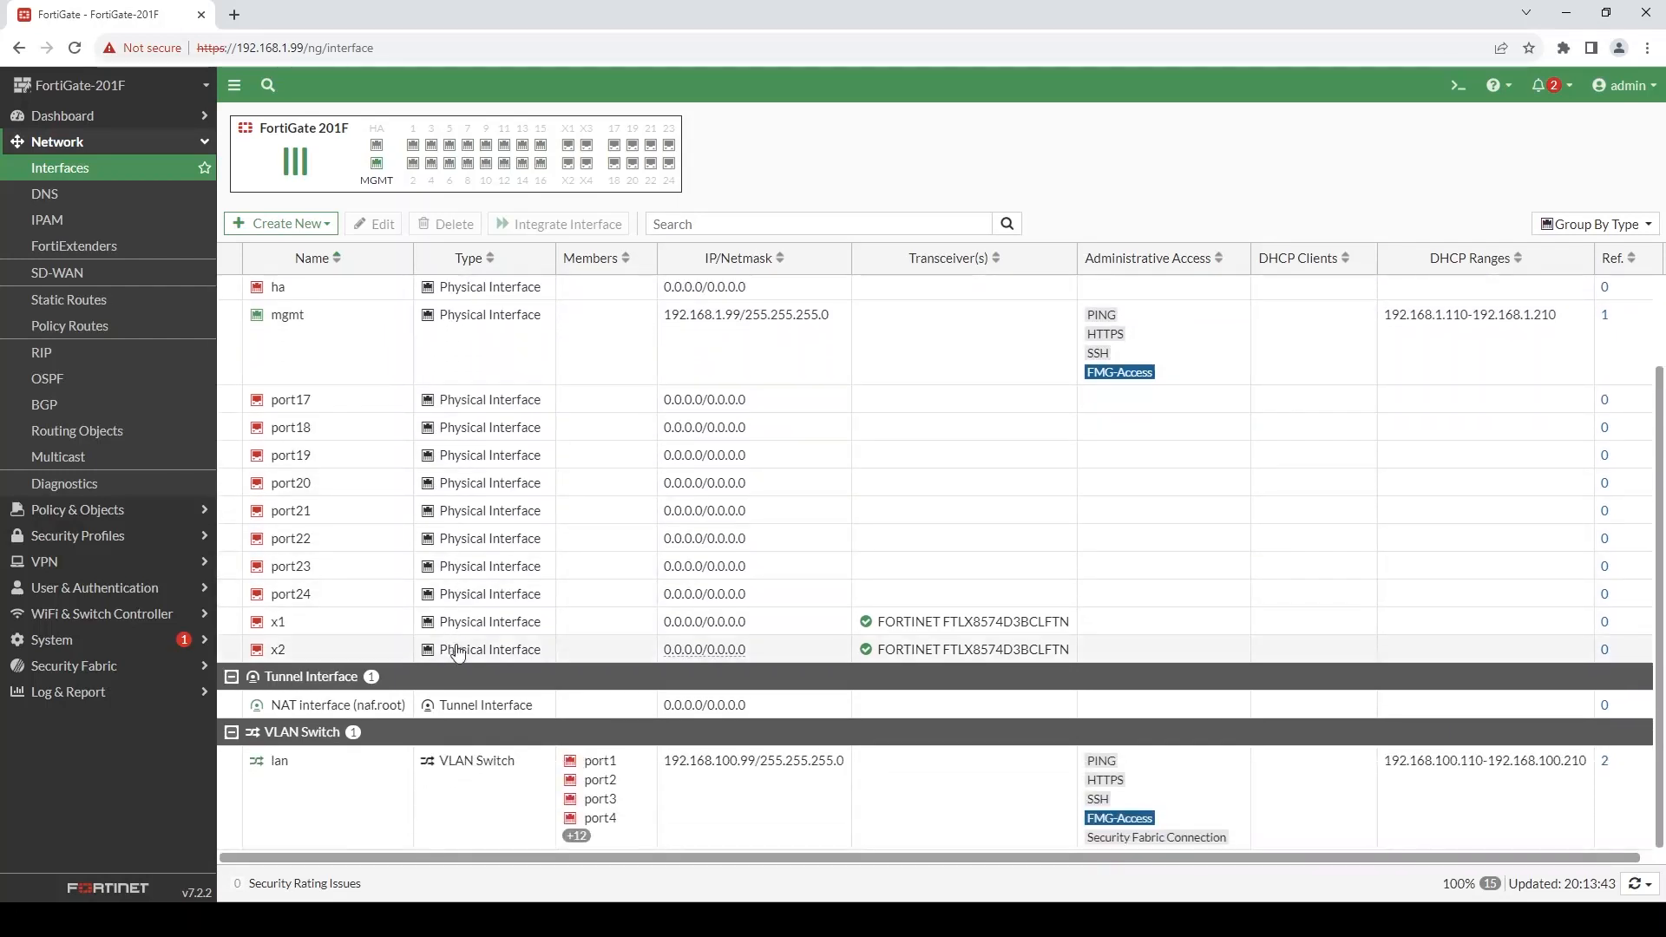
left_click(469, 795)
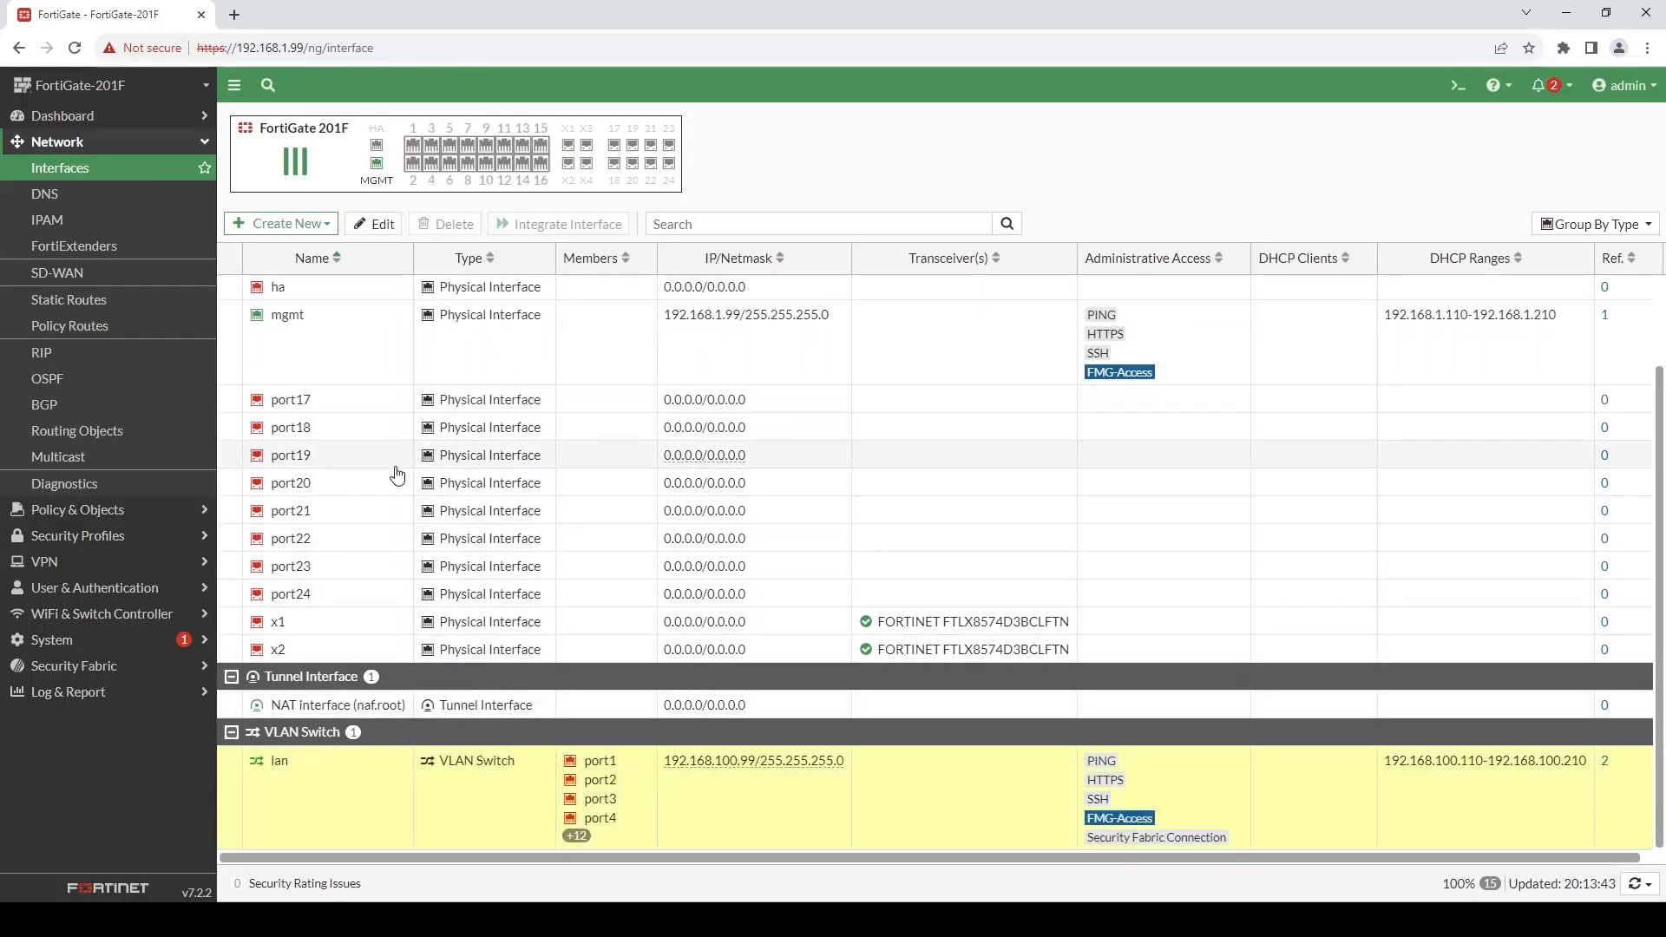
left_click(378, 227)
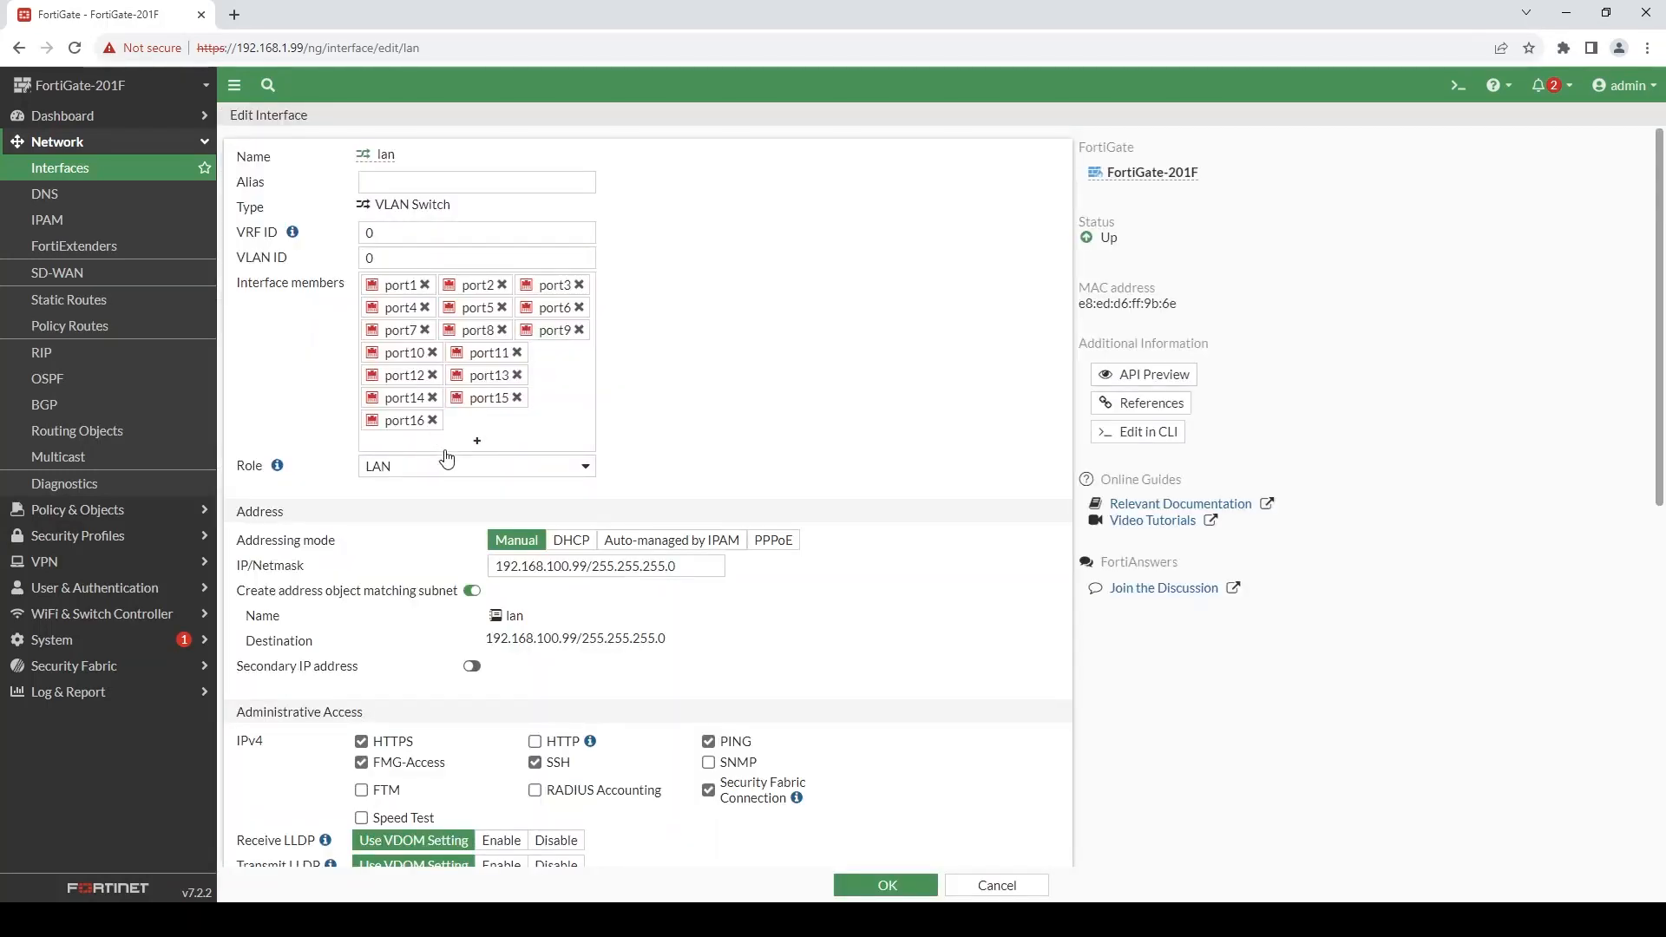
left_click(425, 286)
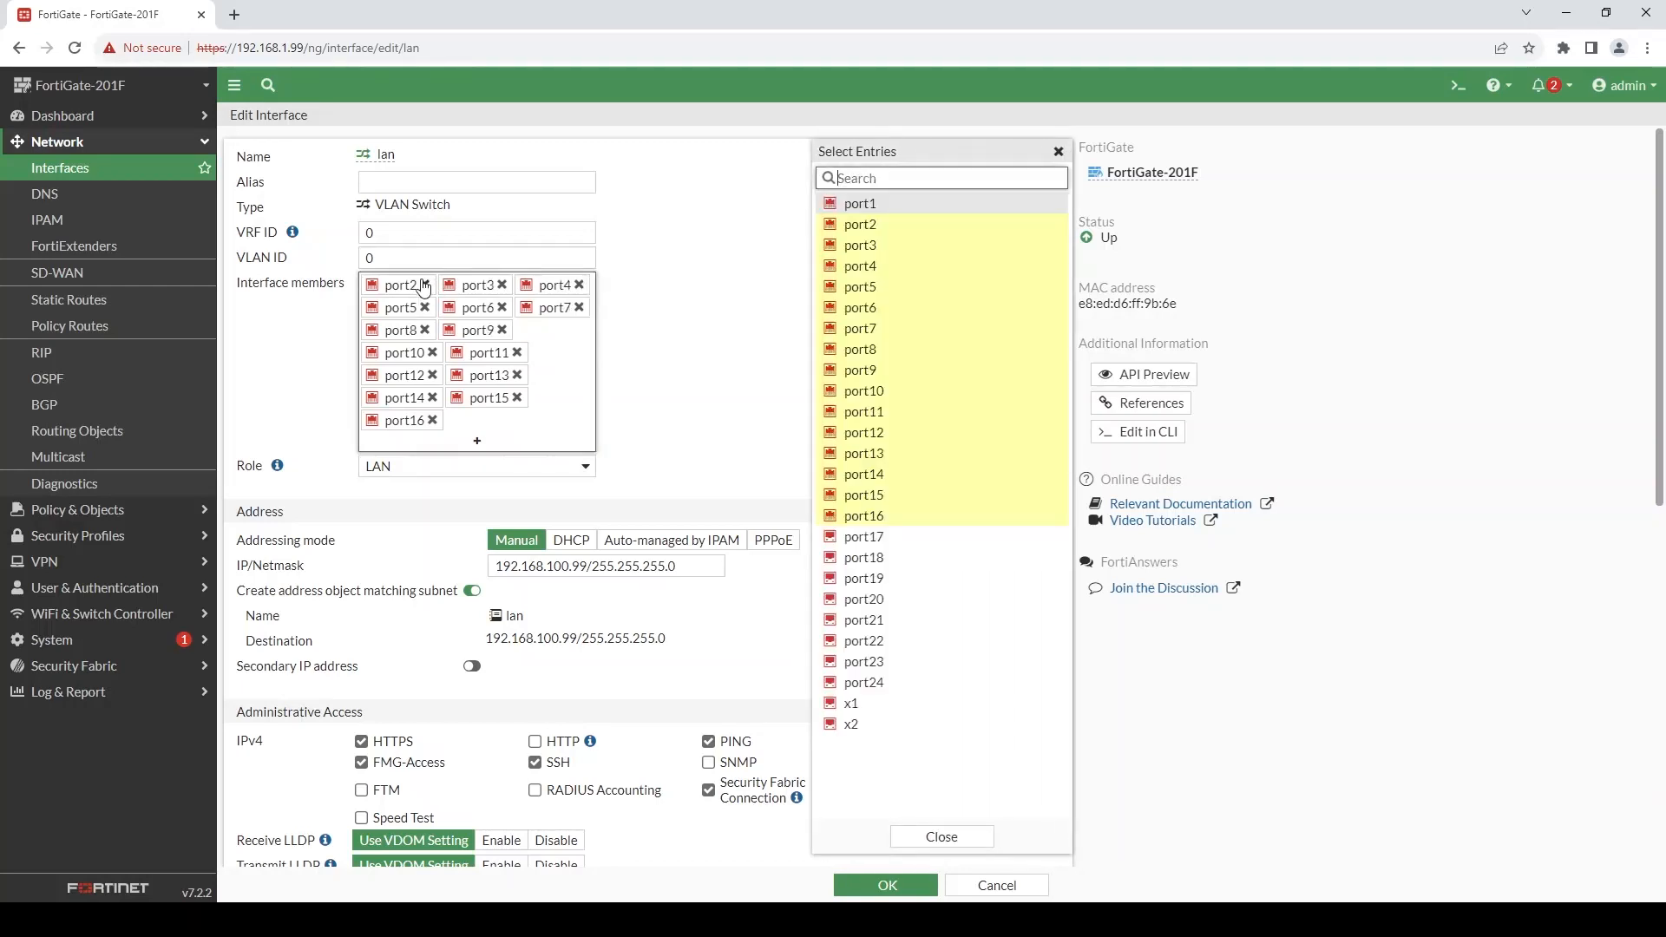
left_click(424, 286)
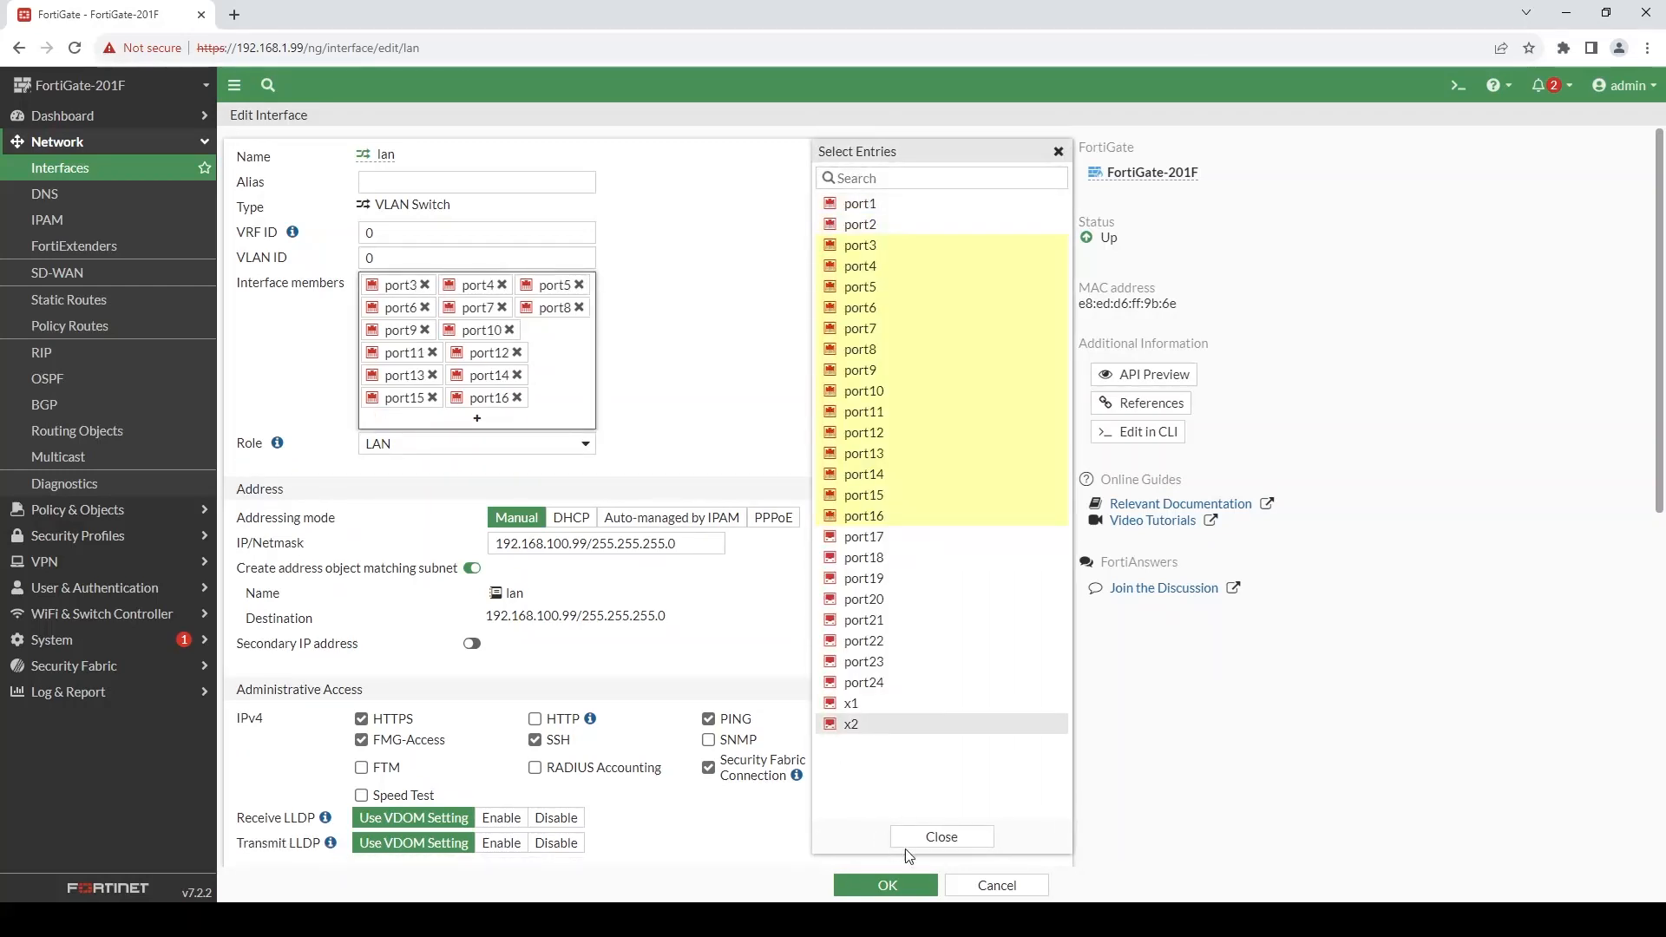
left_click(932, 840)
left_click(907, 885)
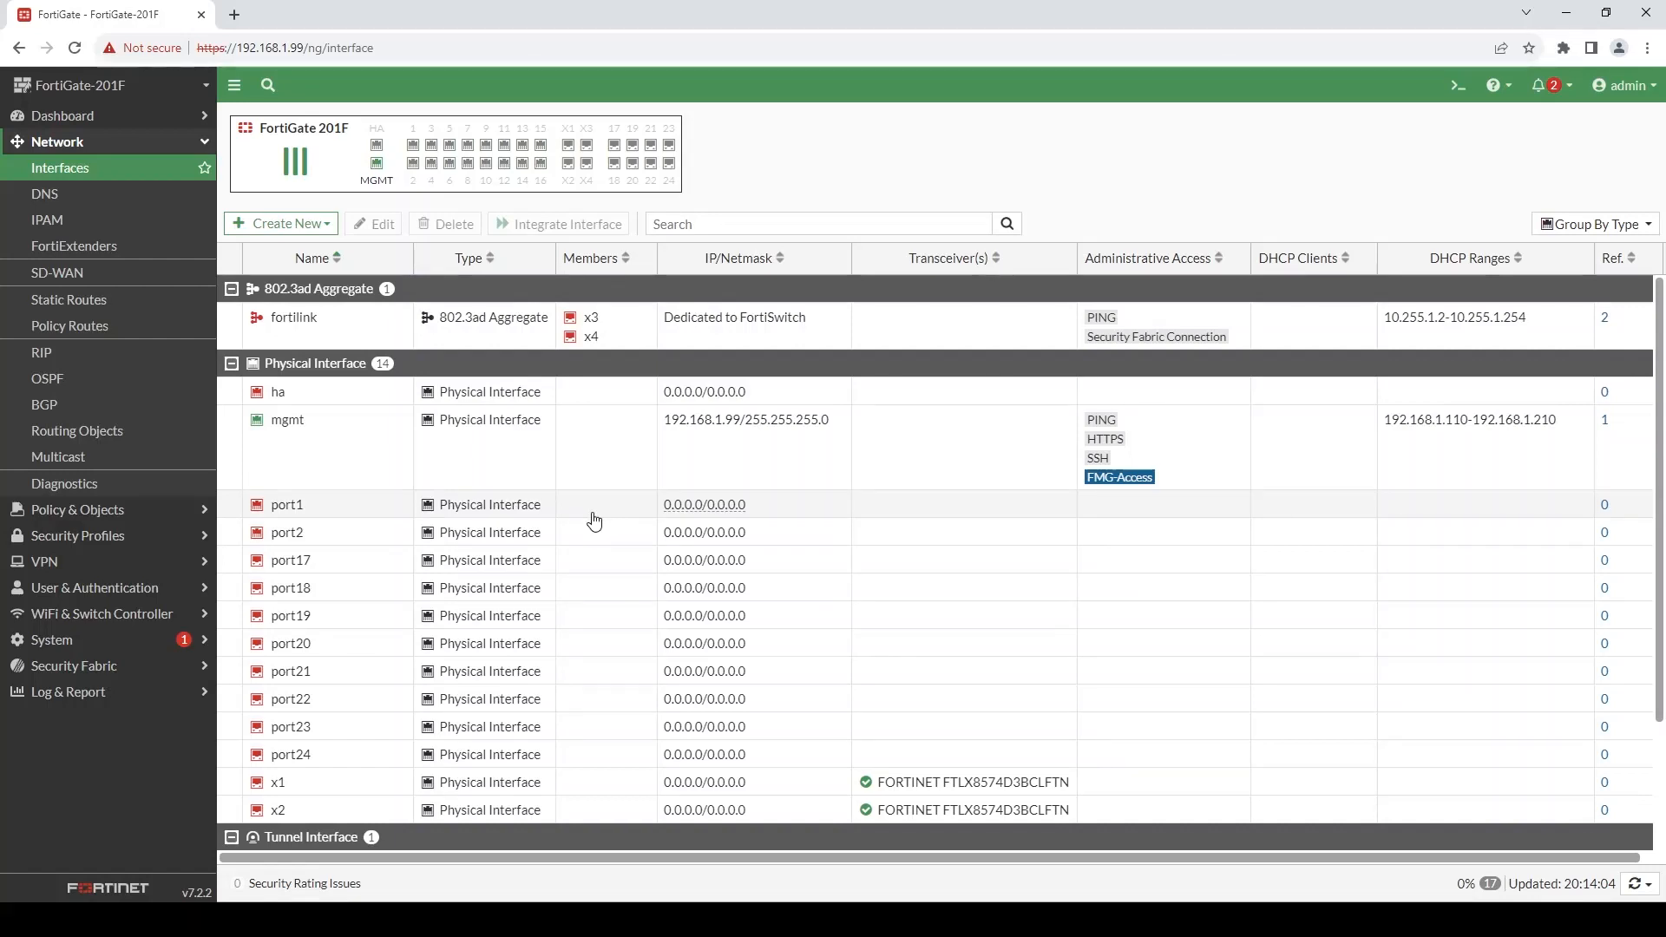
- Set the IP/Netmask of the port1 interface to 192.168.0.1/24 and save it
left_click(449, 508)
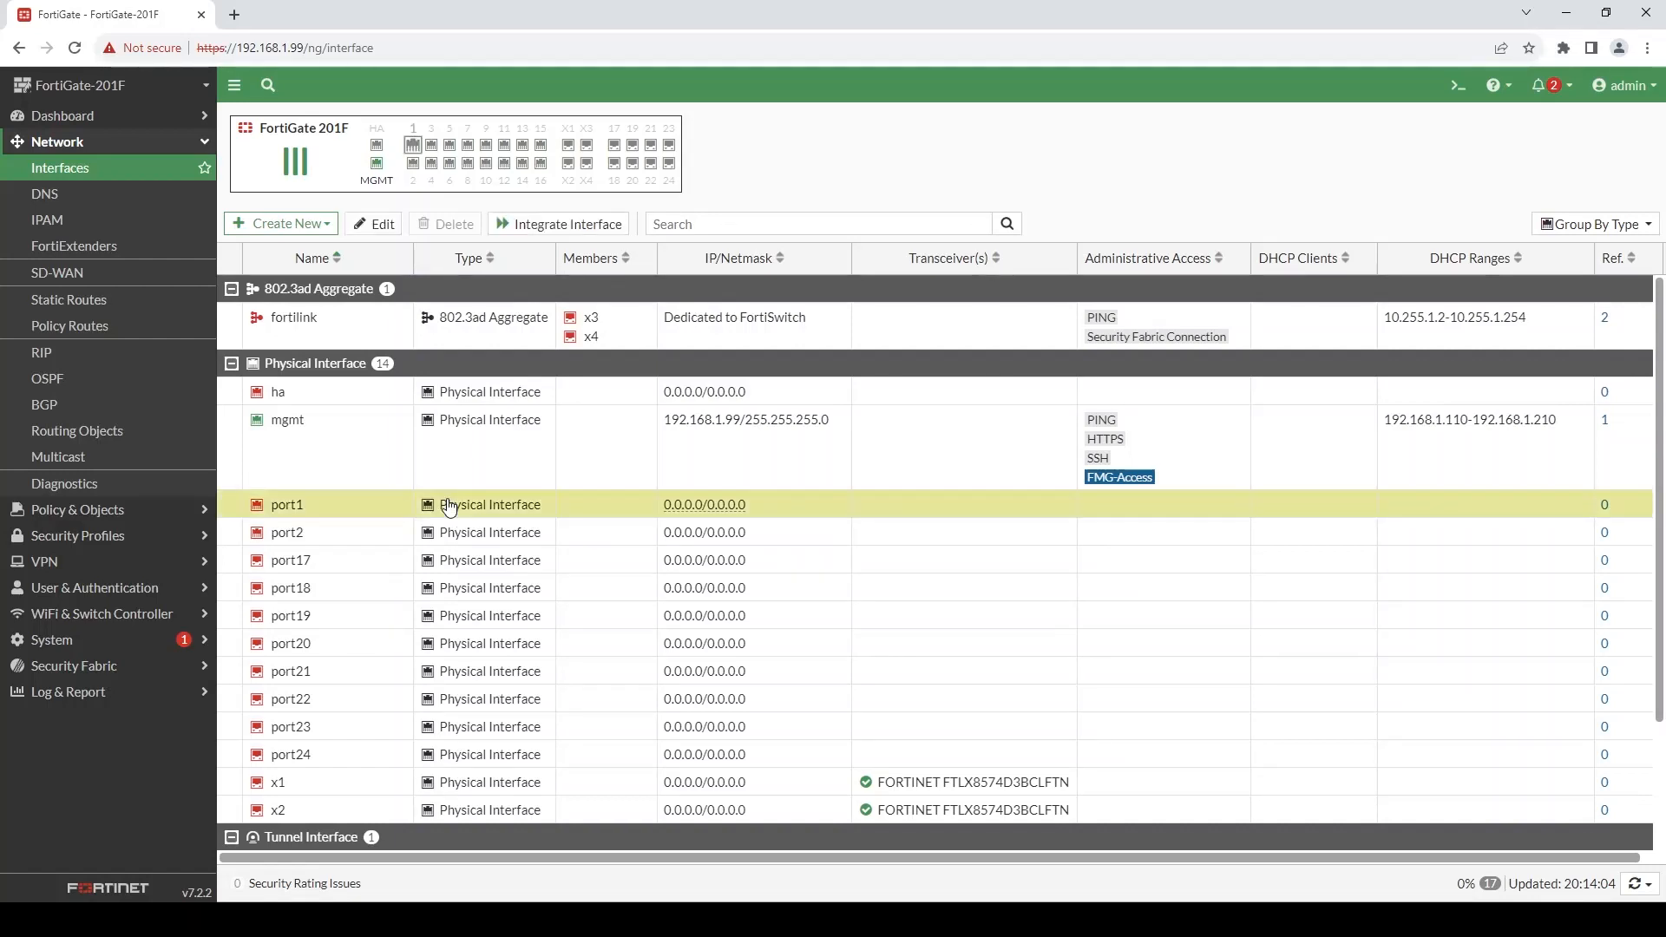
left_click(374, 224)
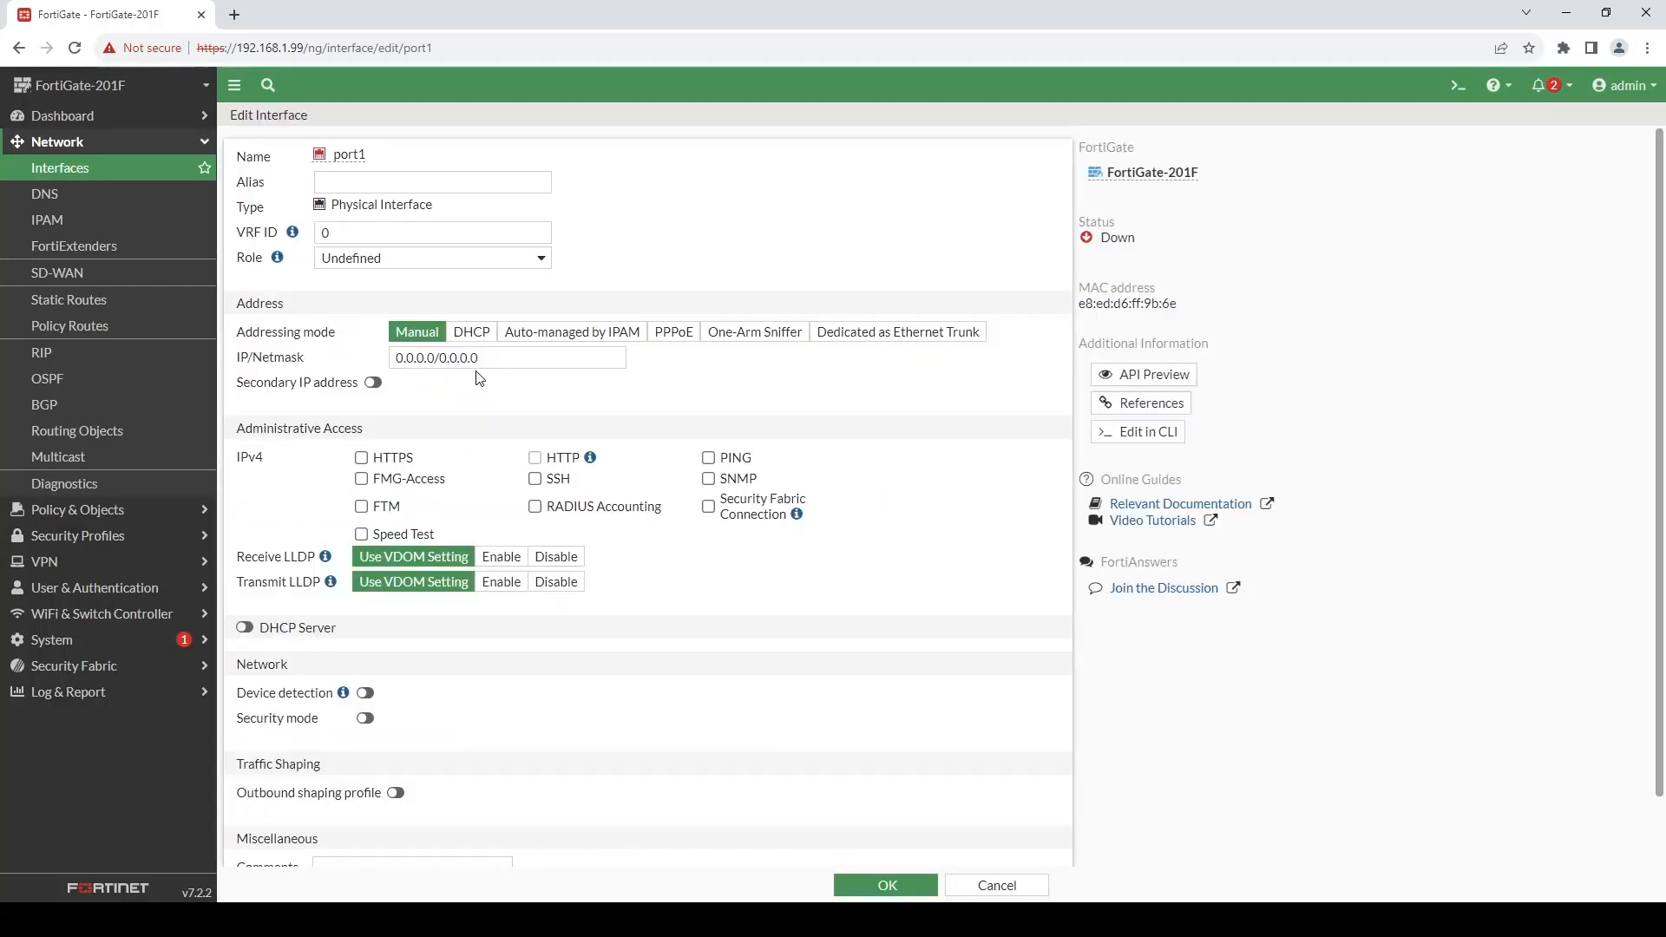
triple_click(388, 350)
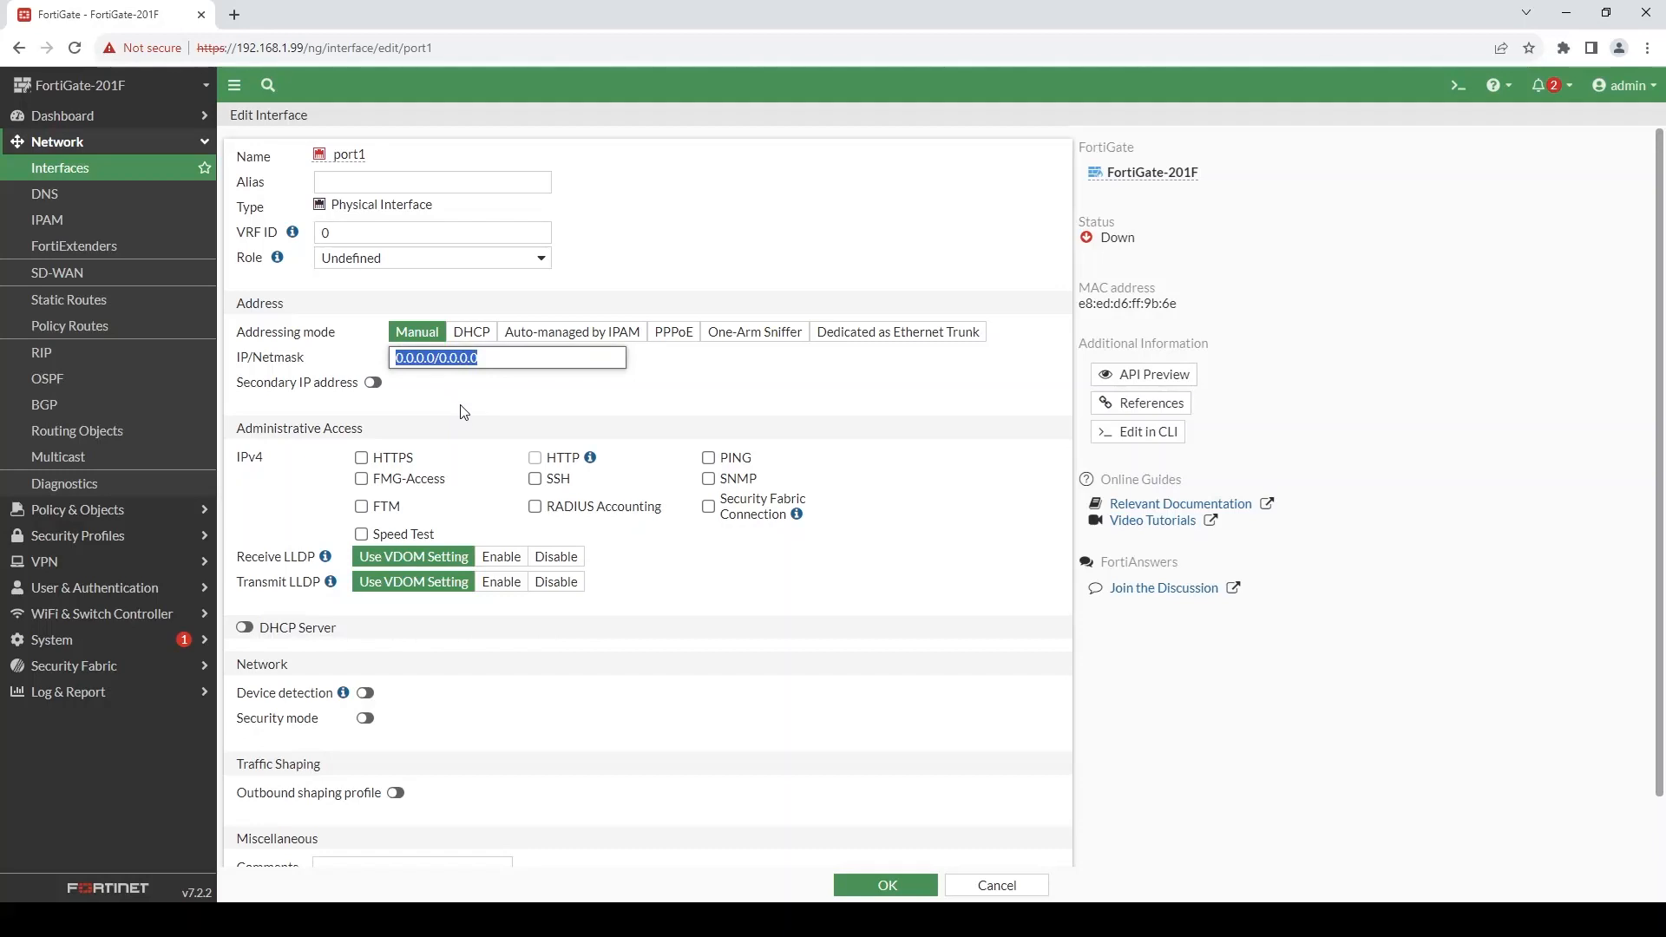
type("192.168.0.1")
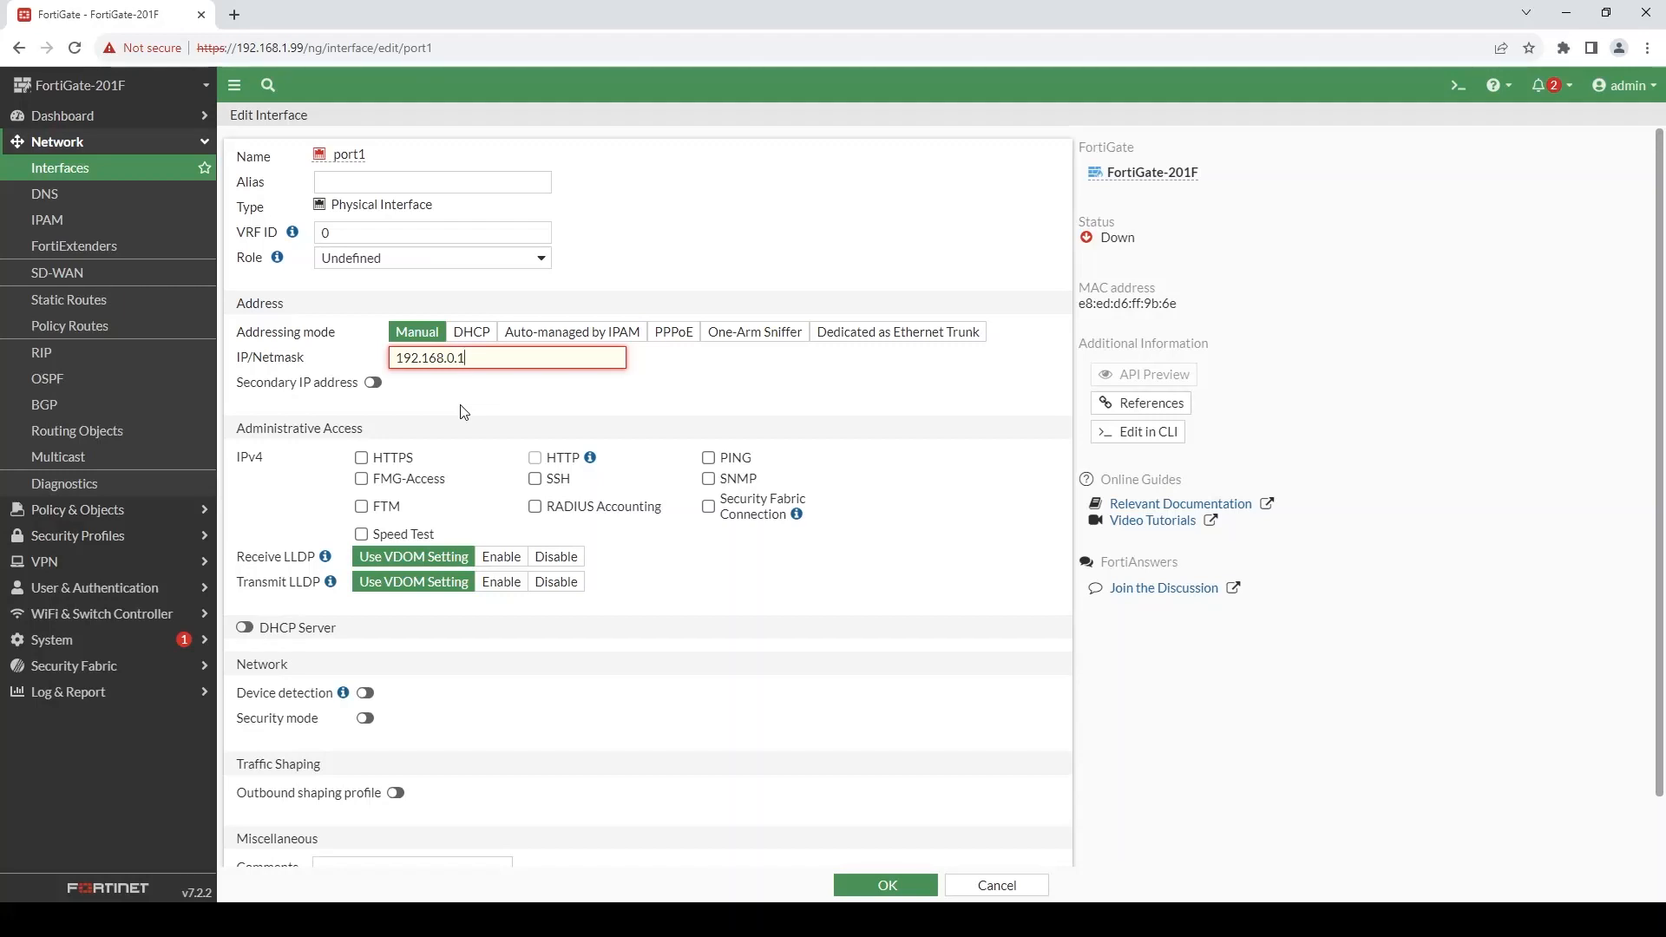
type("/24")
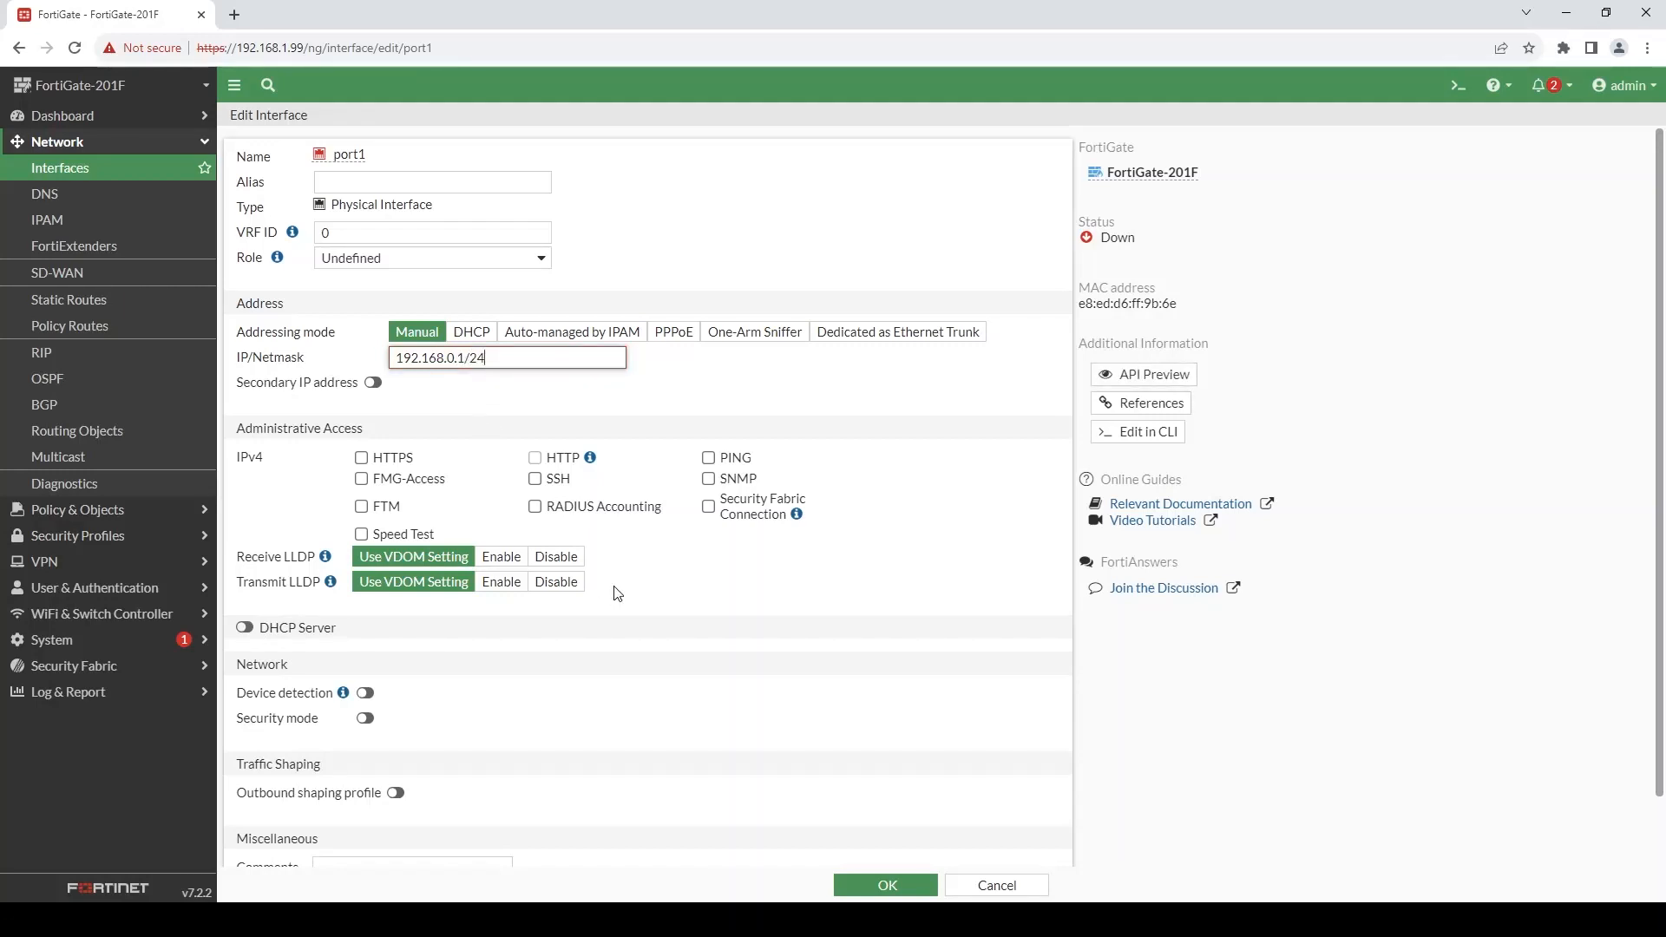
left_click(864, 885)
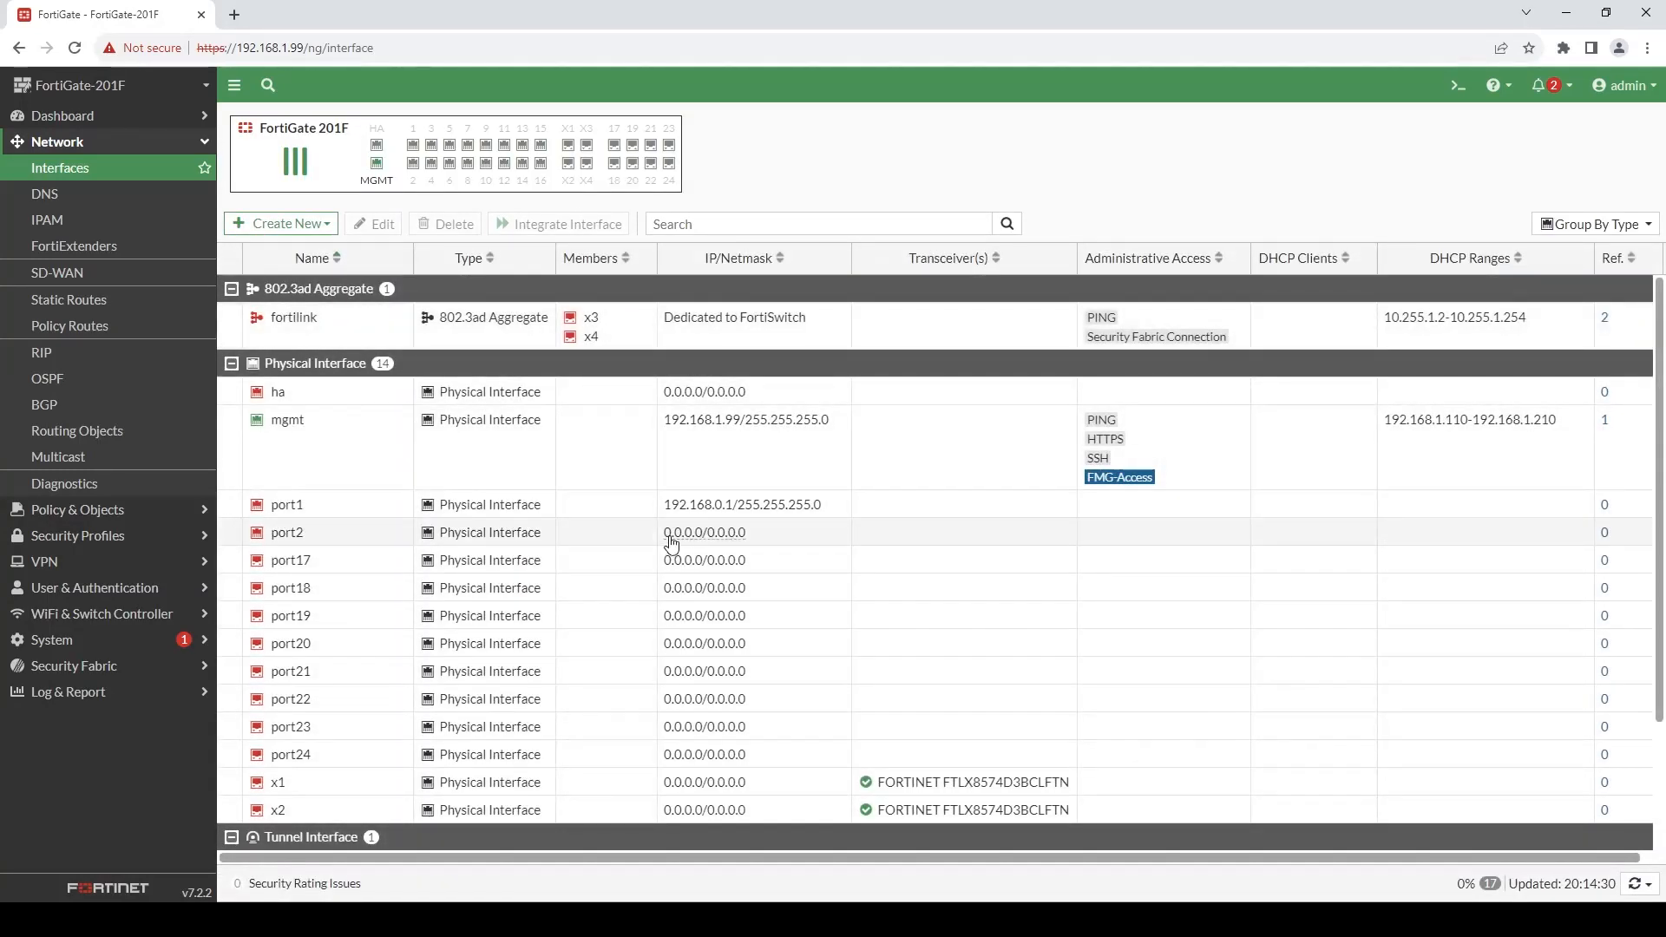
- Set the IP/Netmask of the port2 interface to 172.16.0.1/16 and save it
left_click(672, 543)
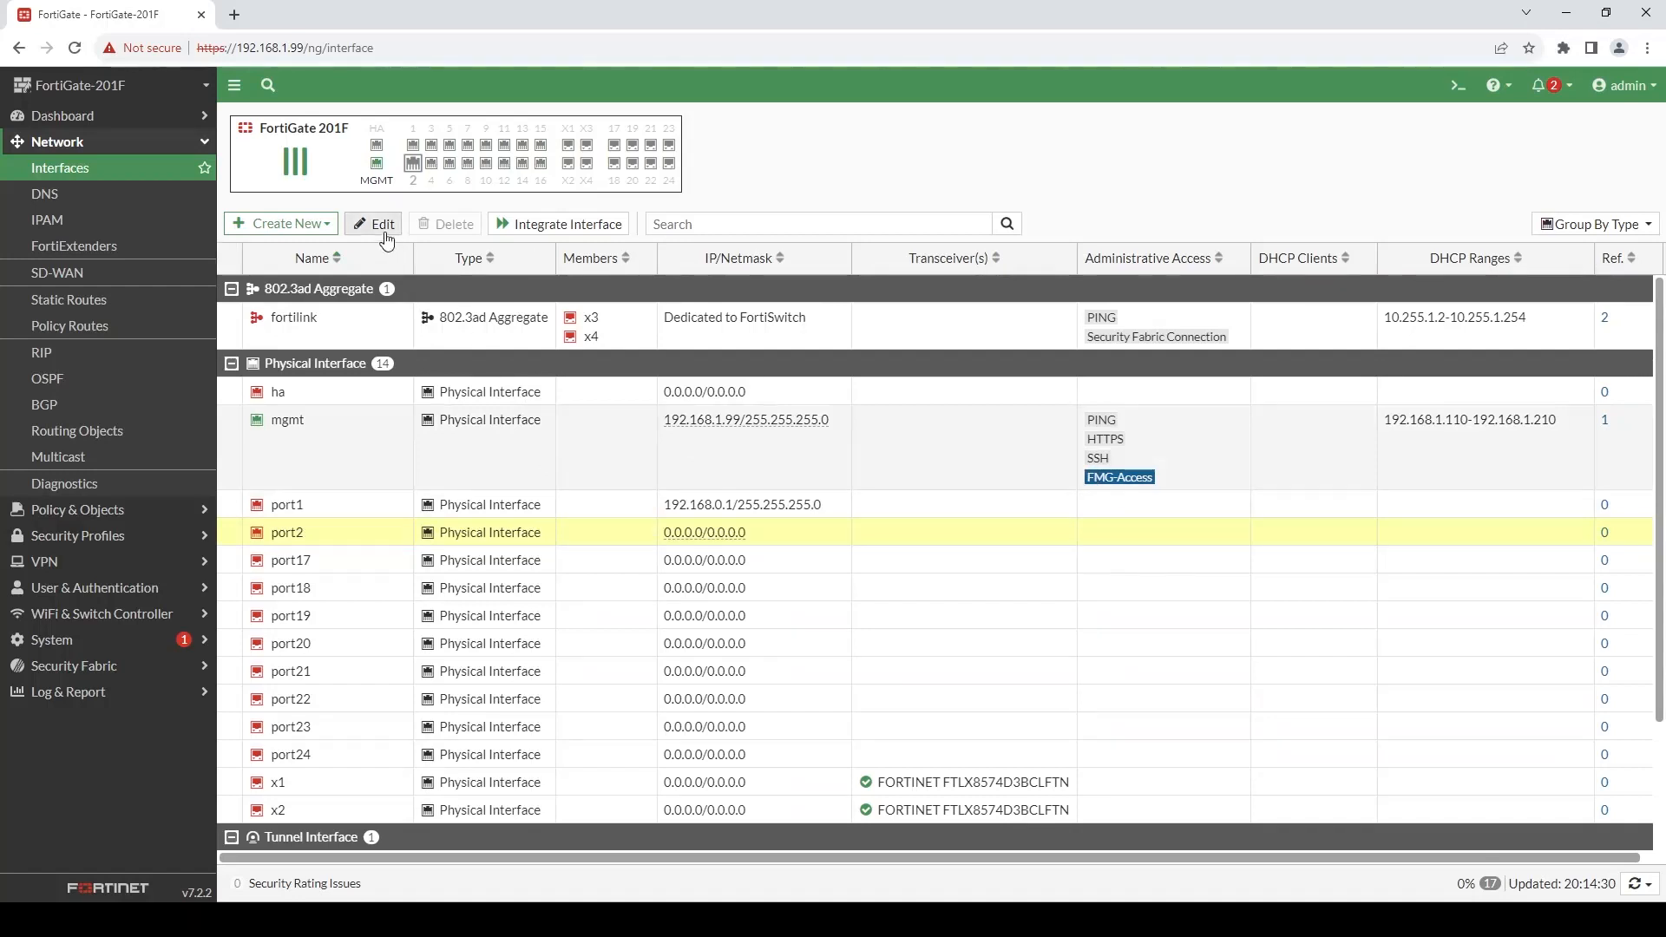
left_click(384, 226)
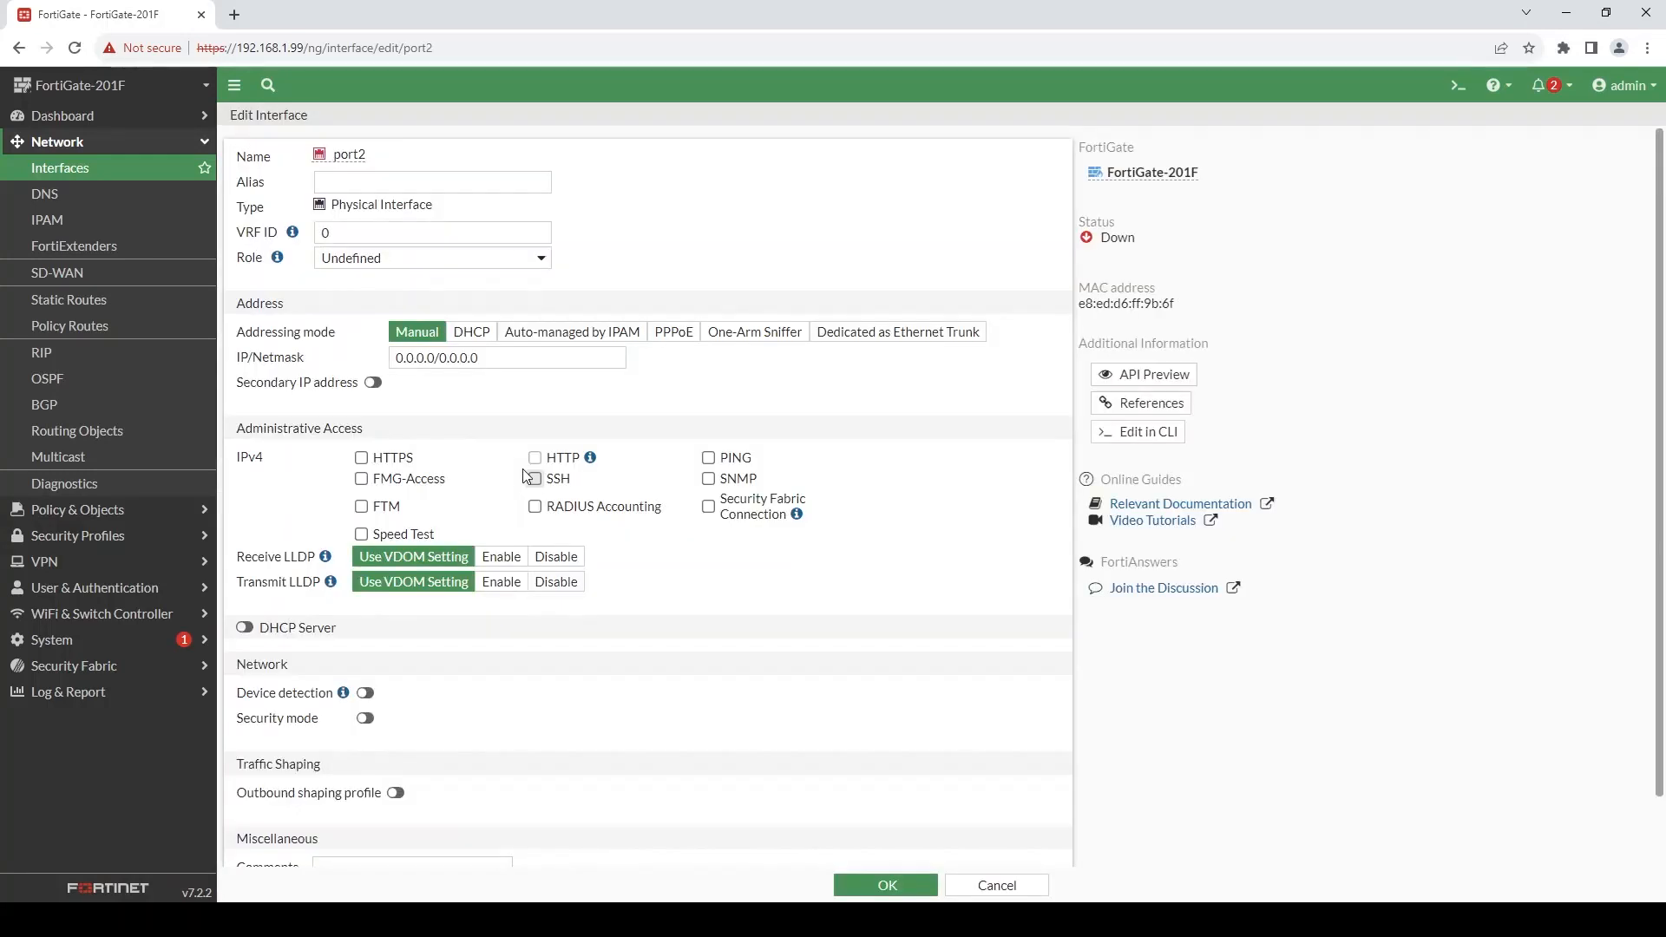
triple_click(398, 358)
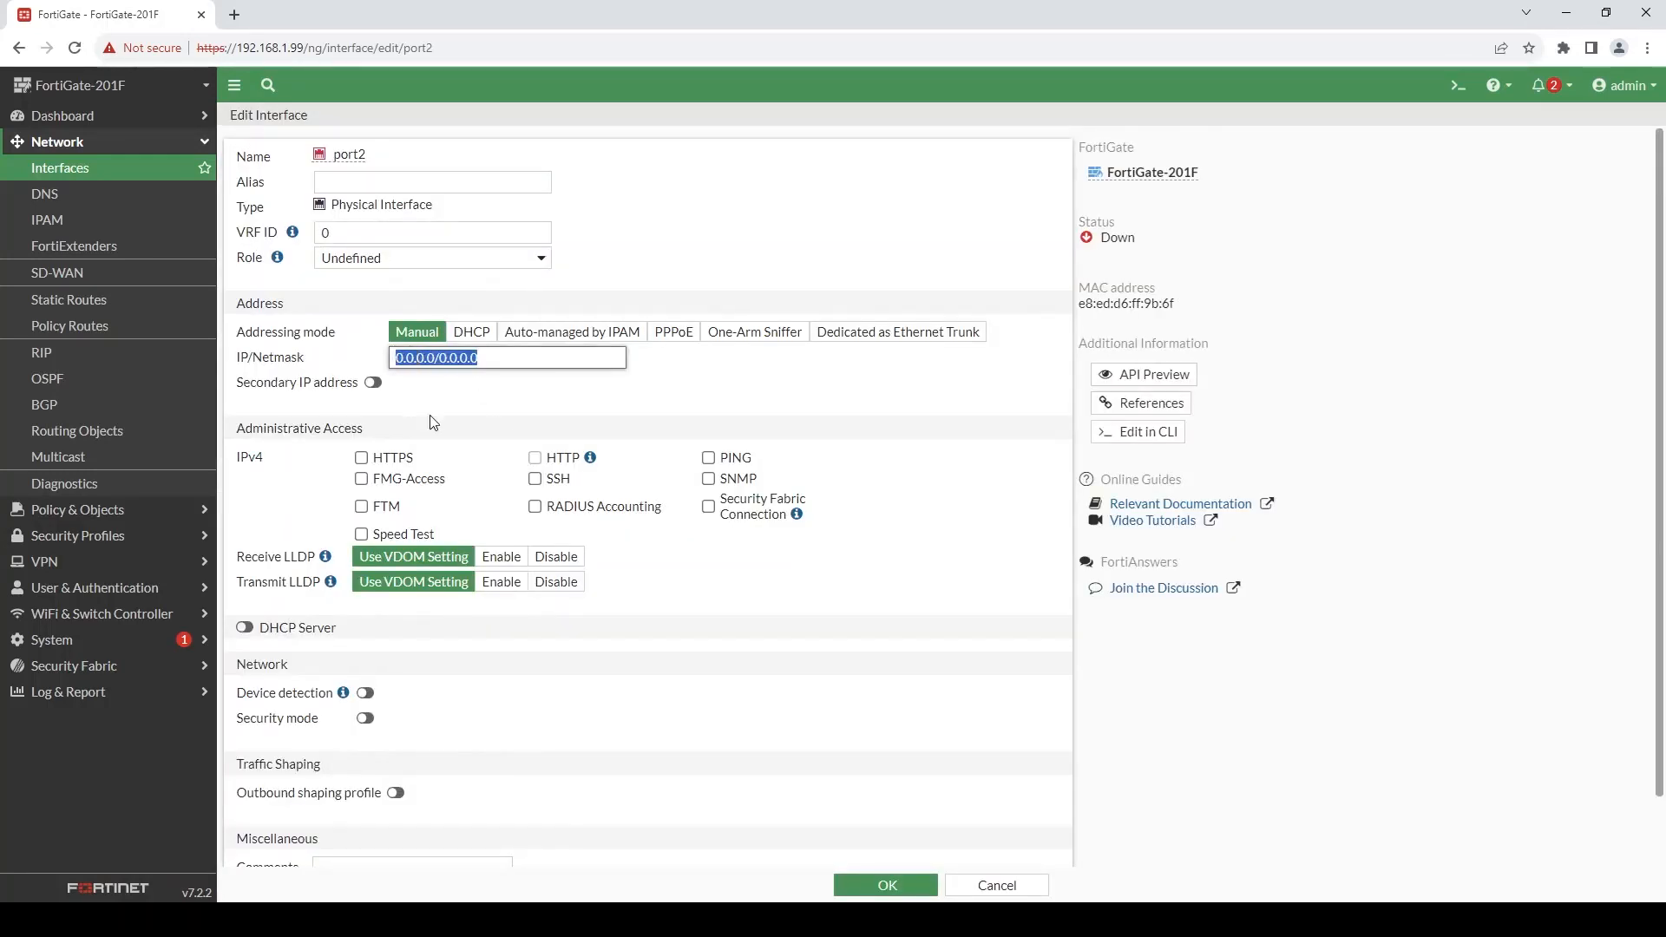
type("172.16")
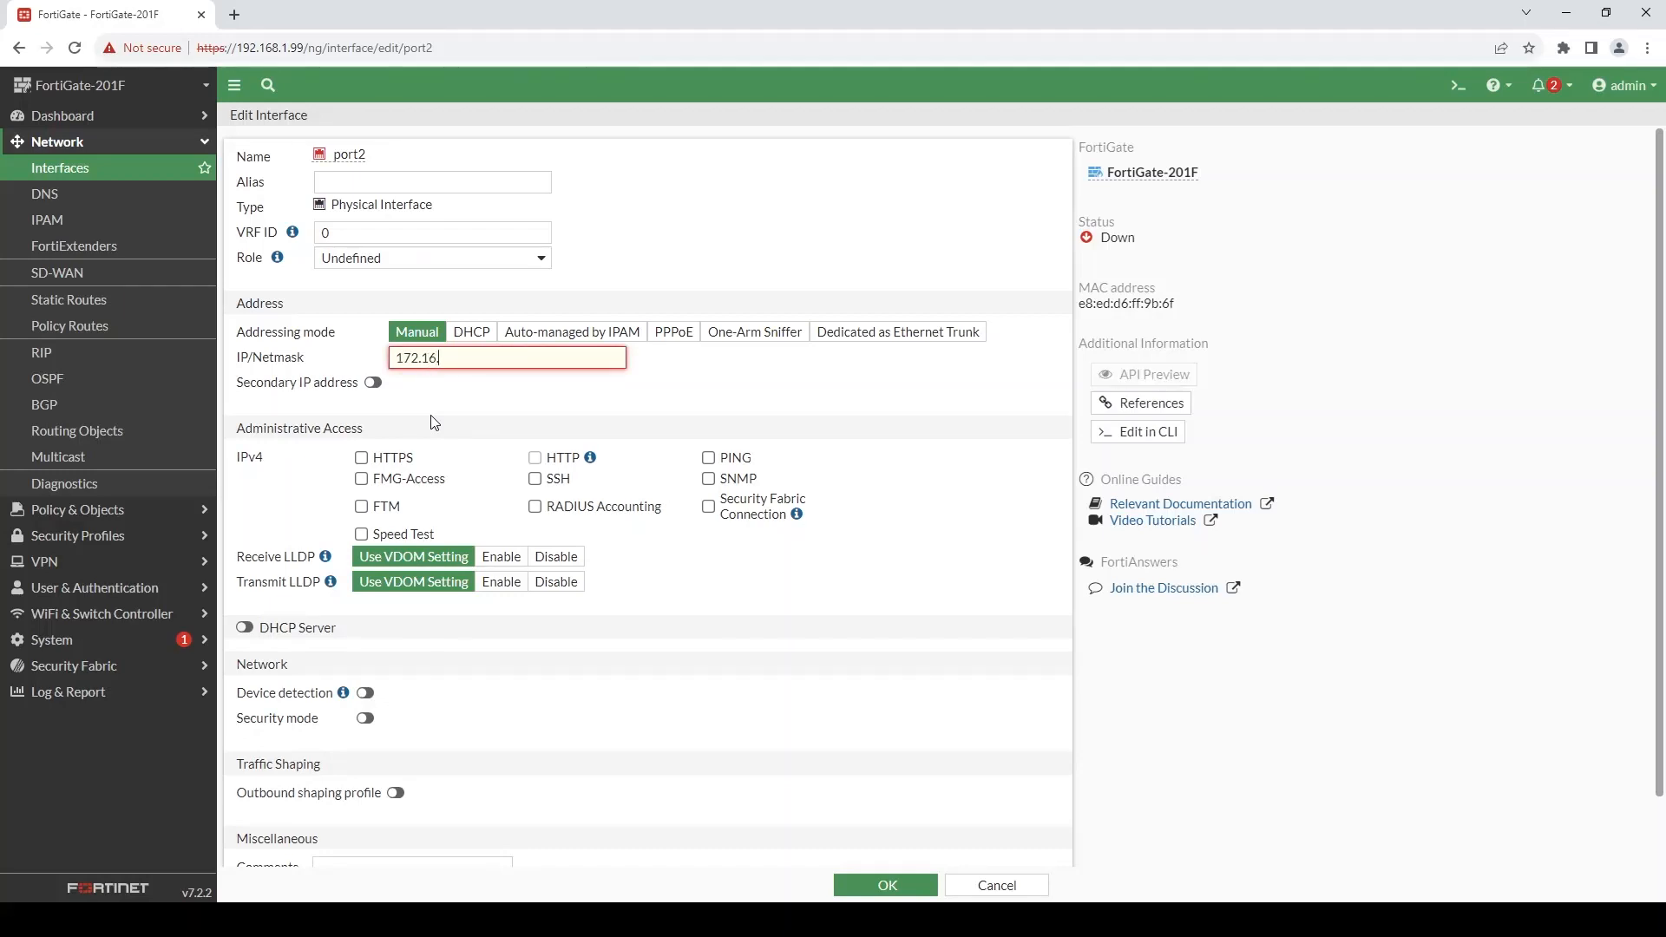
type(".0.1/16")
left_click(461, 412)
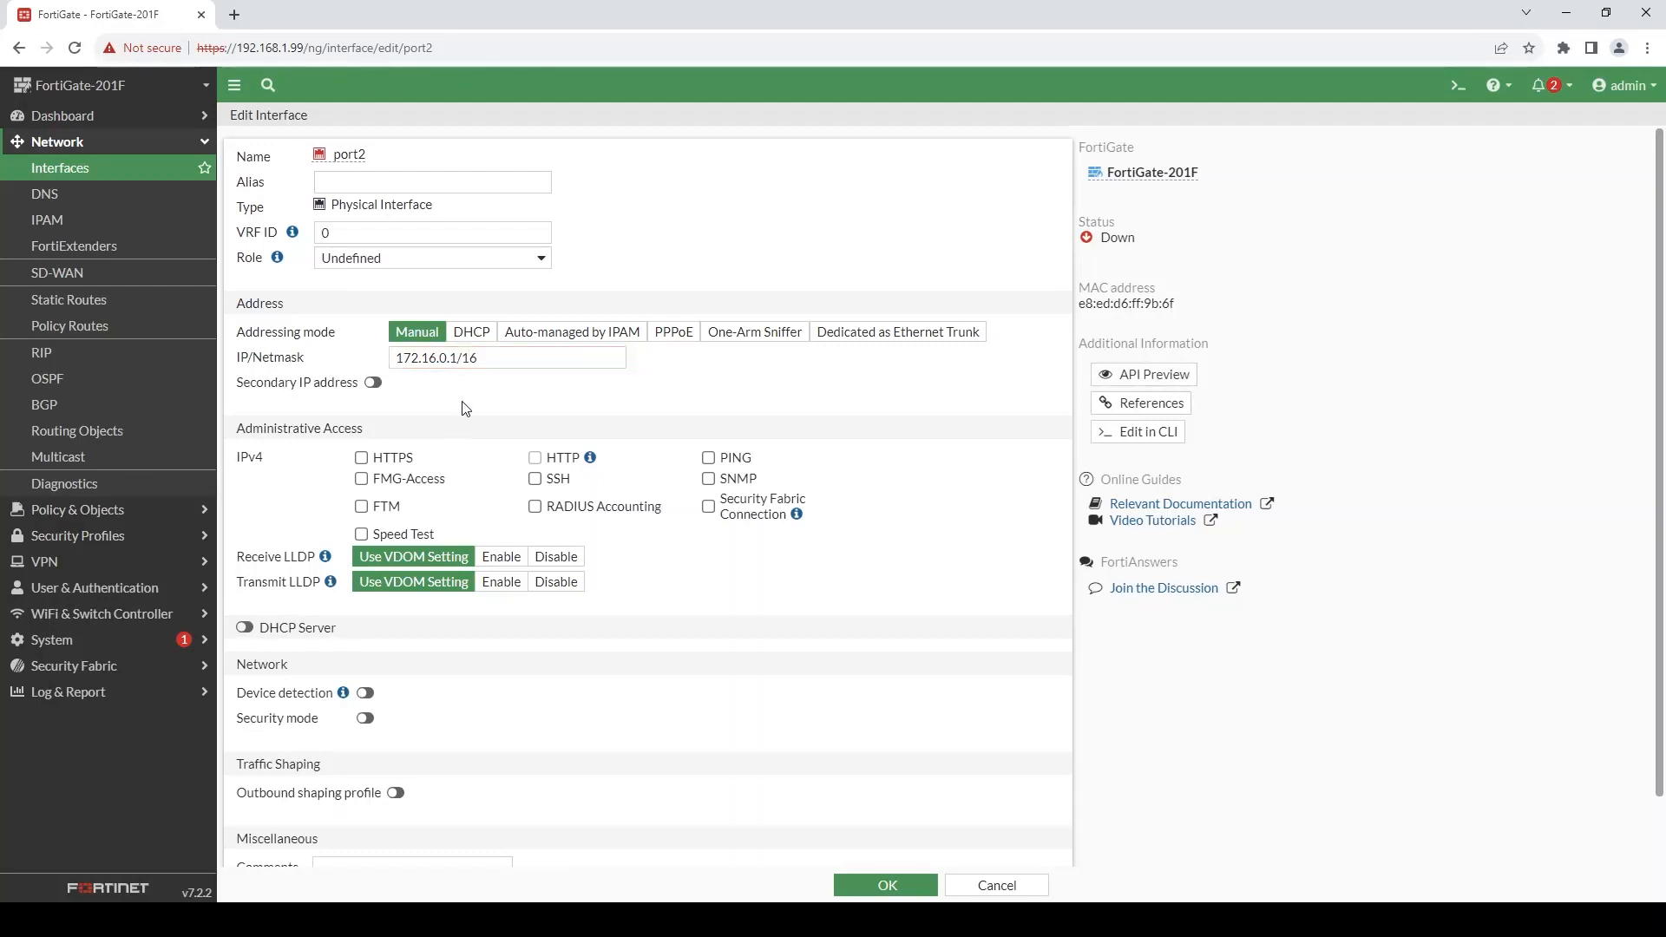
left_click(876, 884)
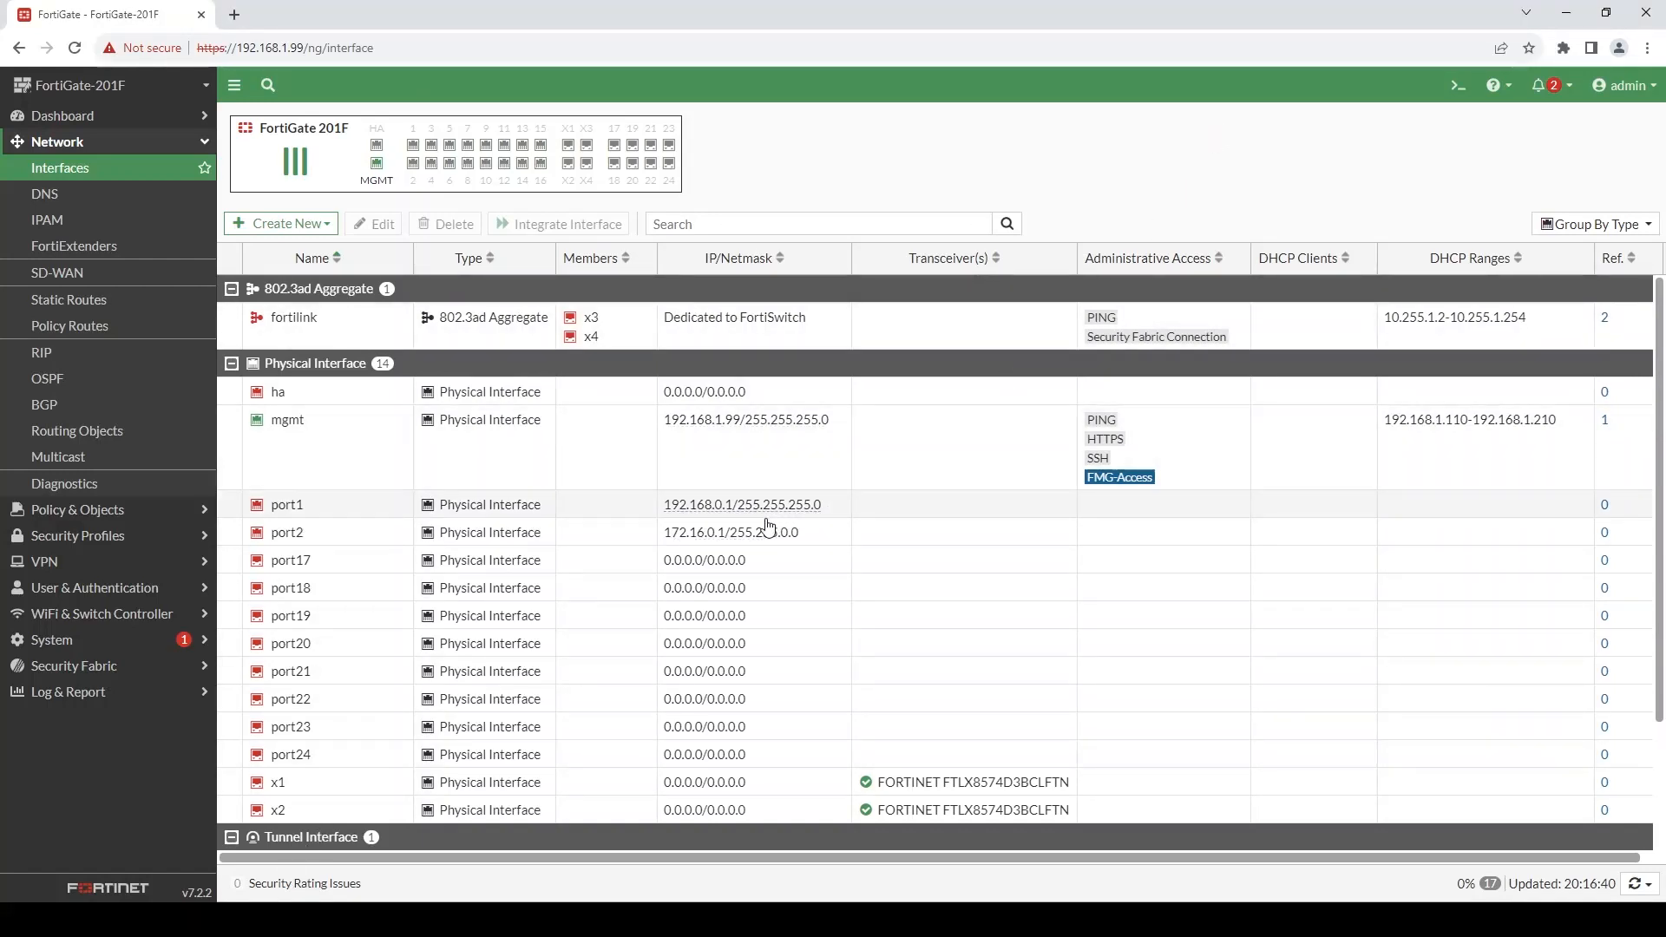
- Create a firewall address object named server 1 with the subnet 192.168.0.100/32
left_click(120, 512)
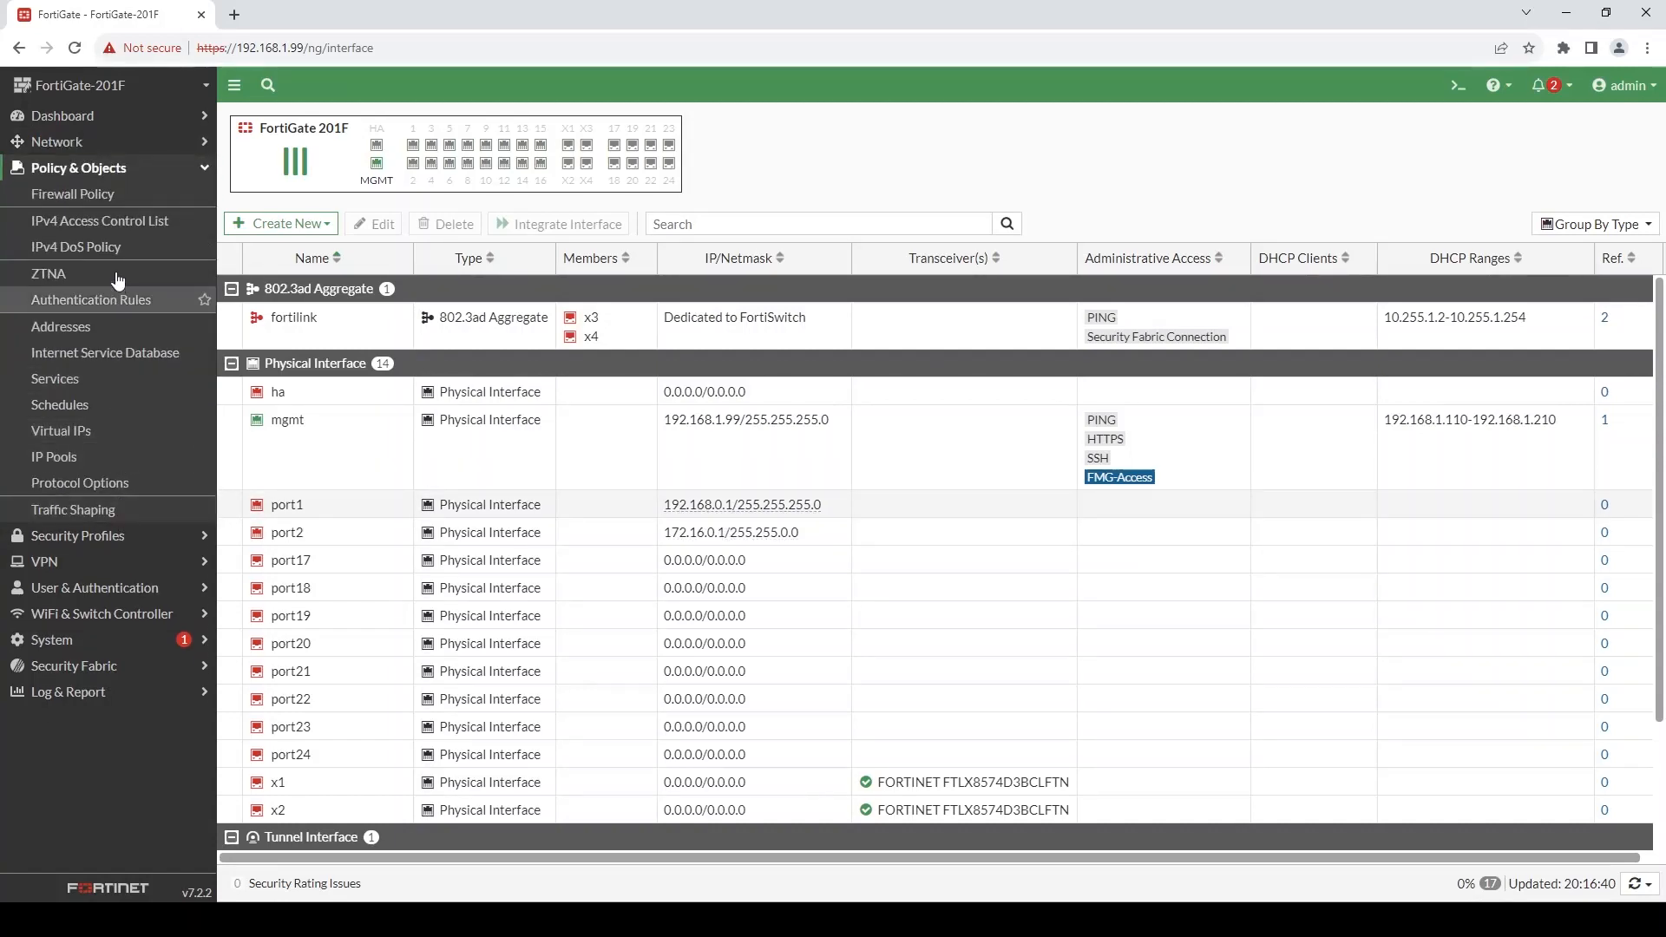
left_click(117, 334)
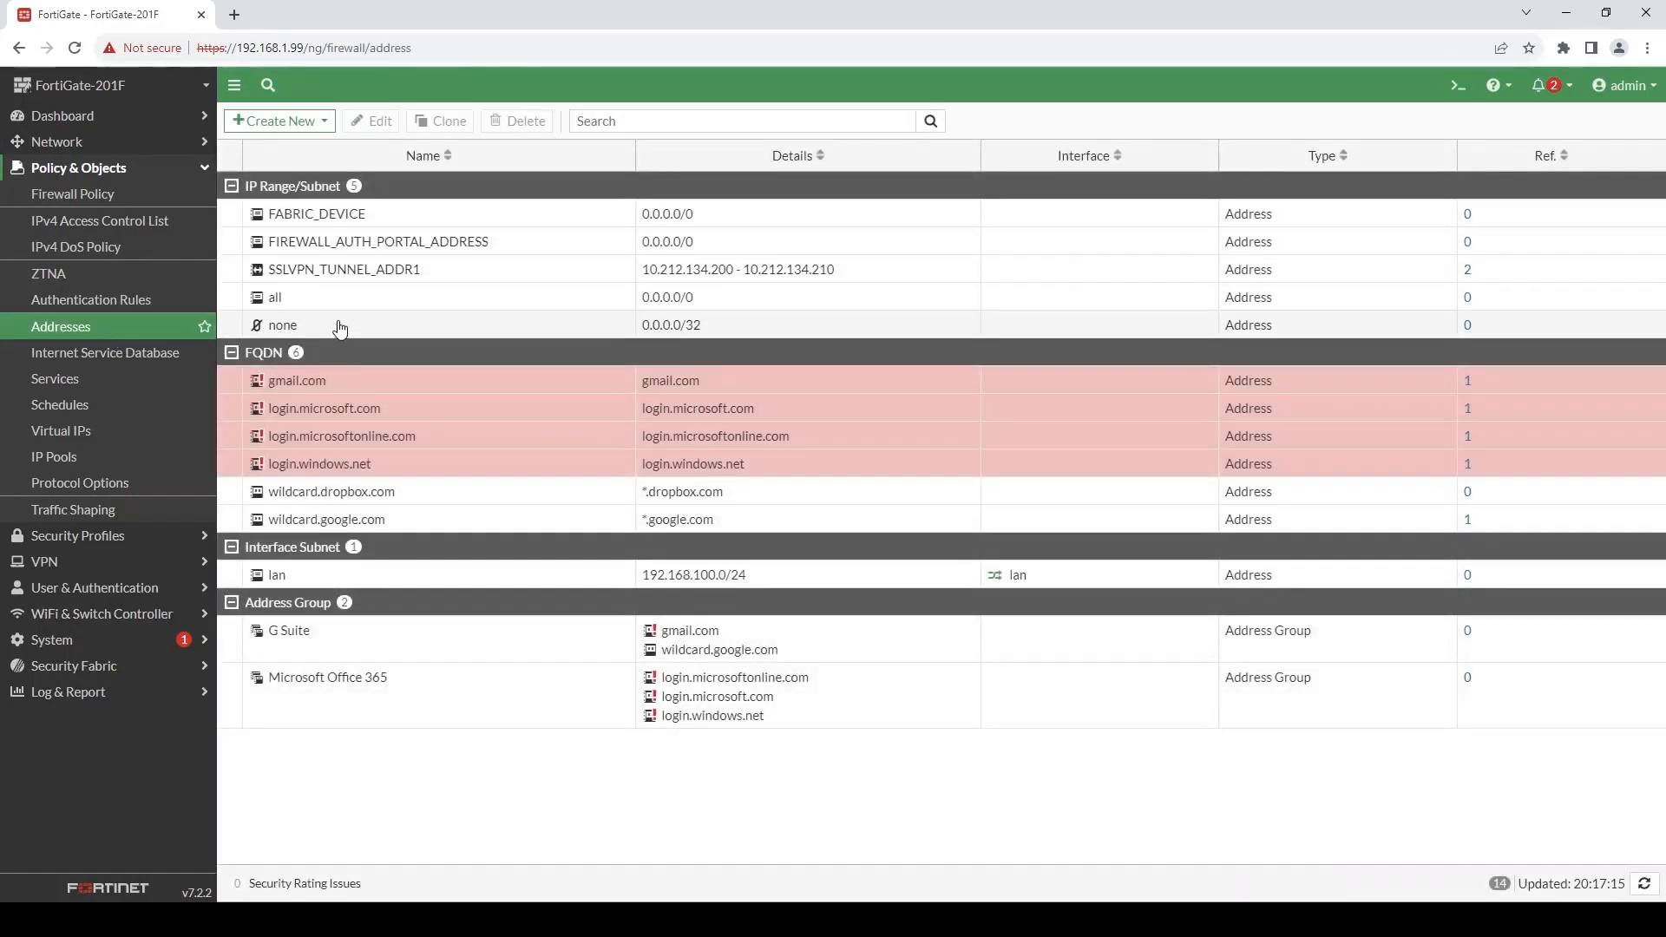
left_click(301, 121)
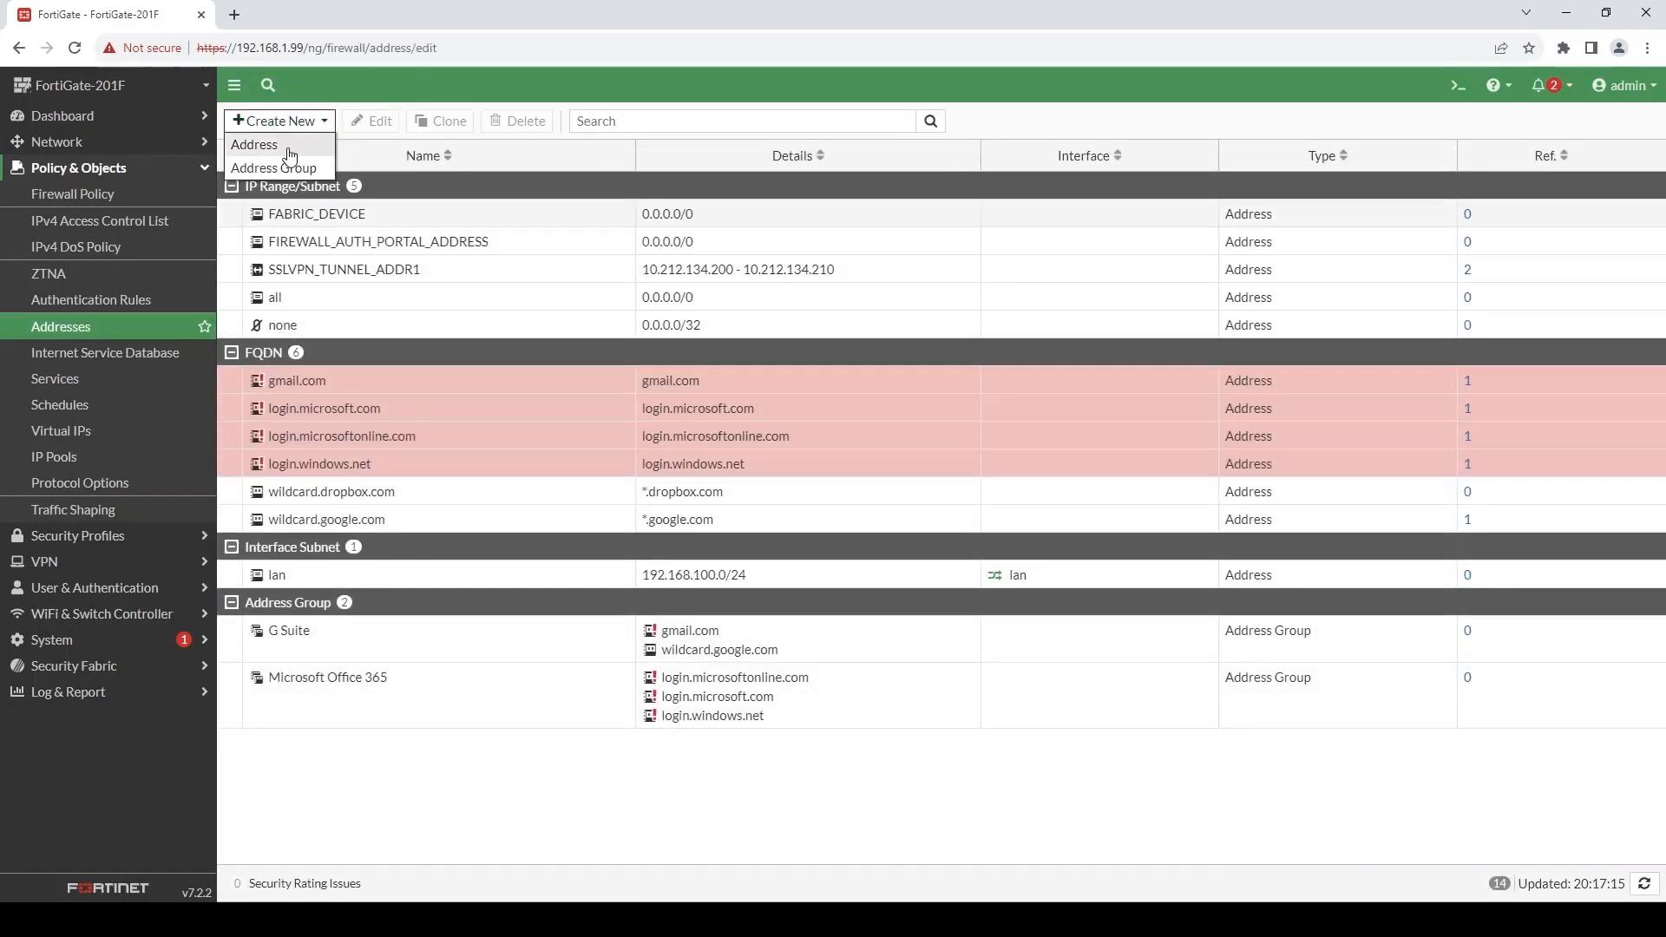
left_click(289, 148)
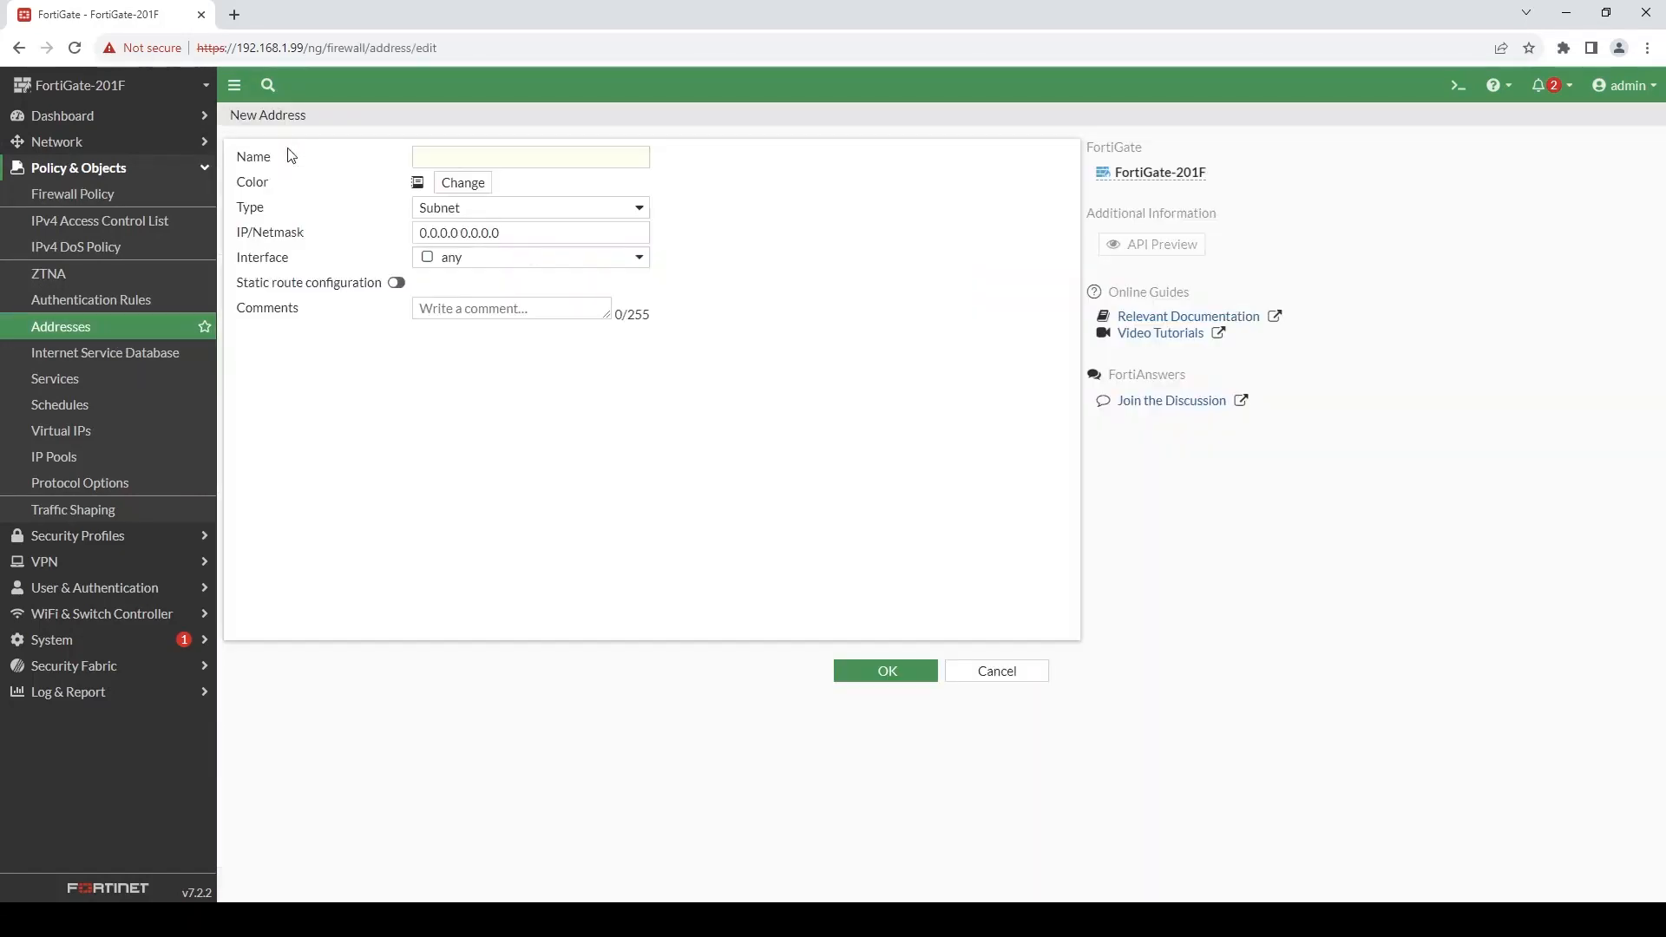
left_click(457, 157)
type("server 1")
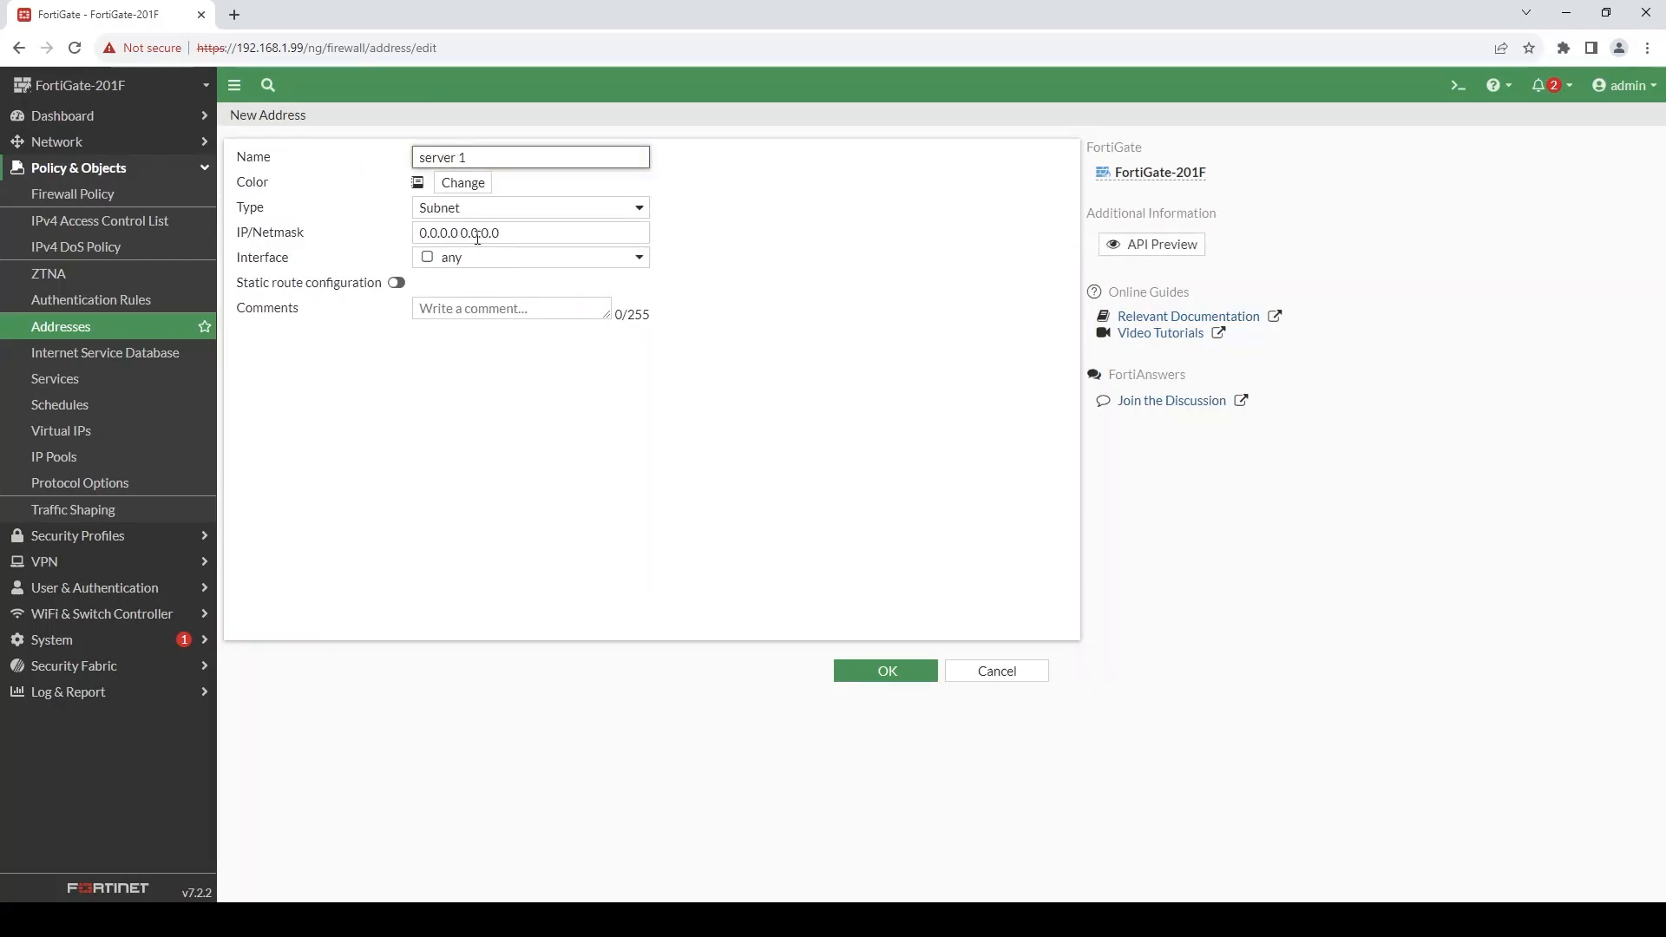
left_click(517, 232)
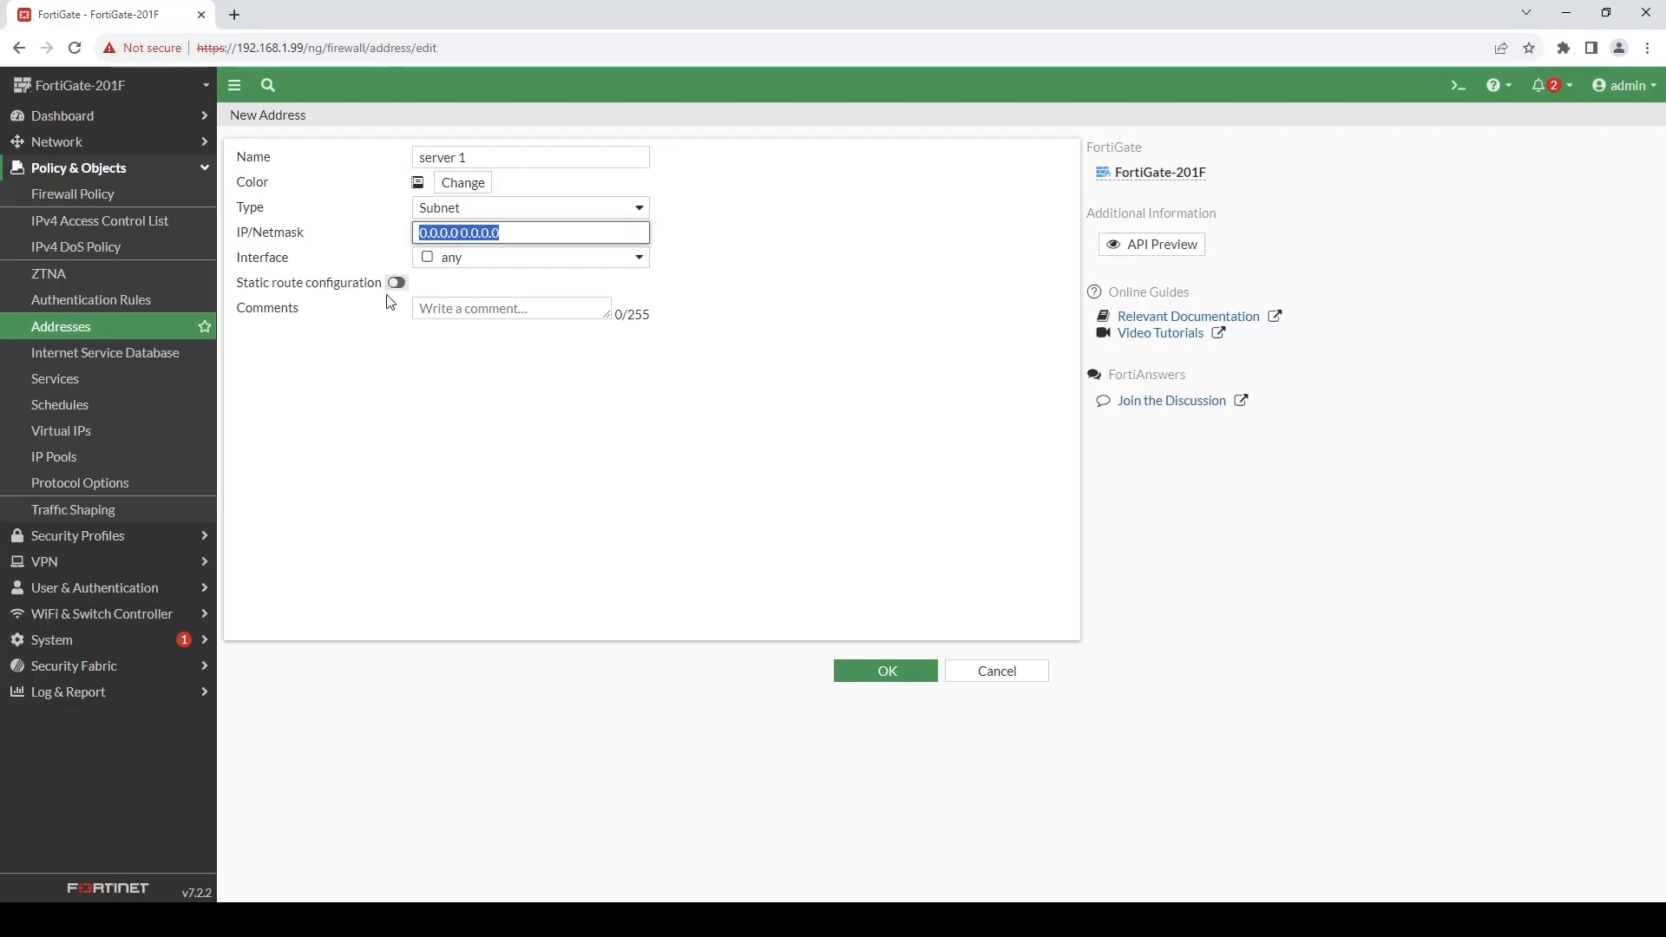
type("192.168.0.100/32")
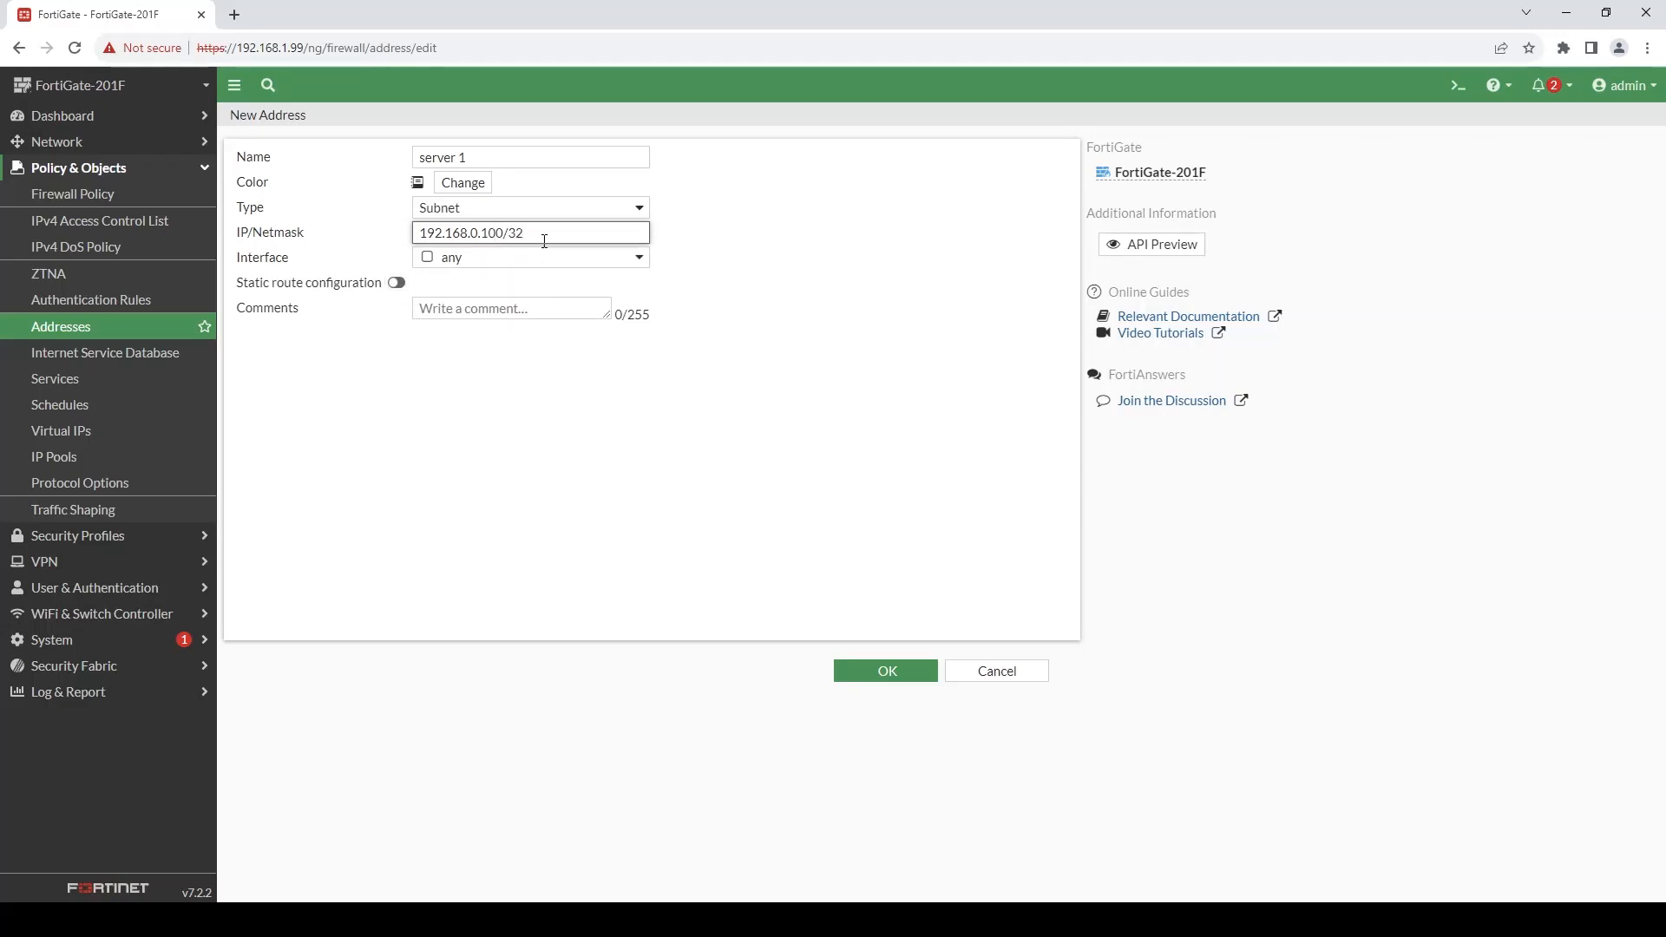
left_click(854, 675)
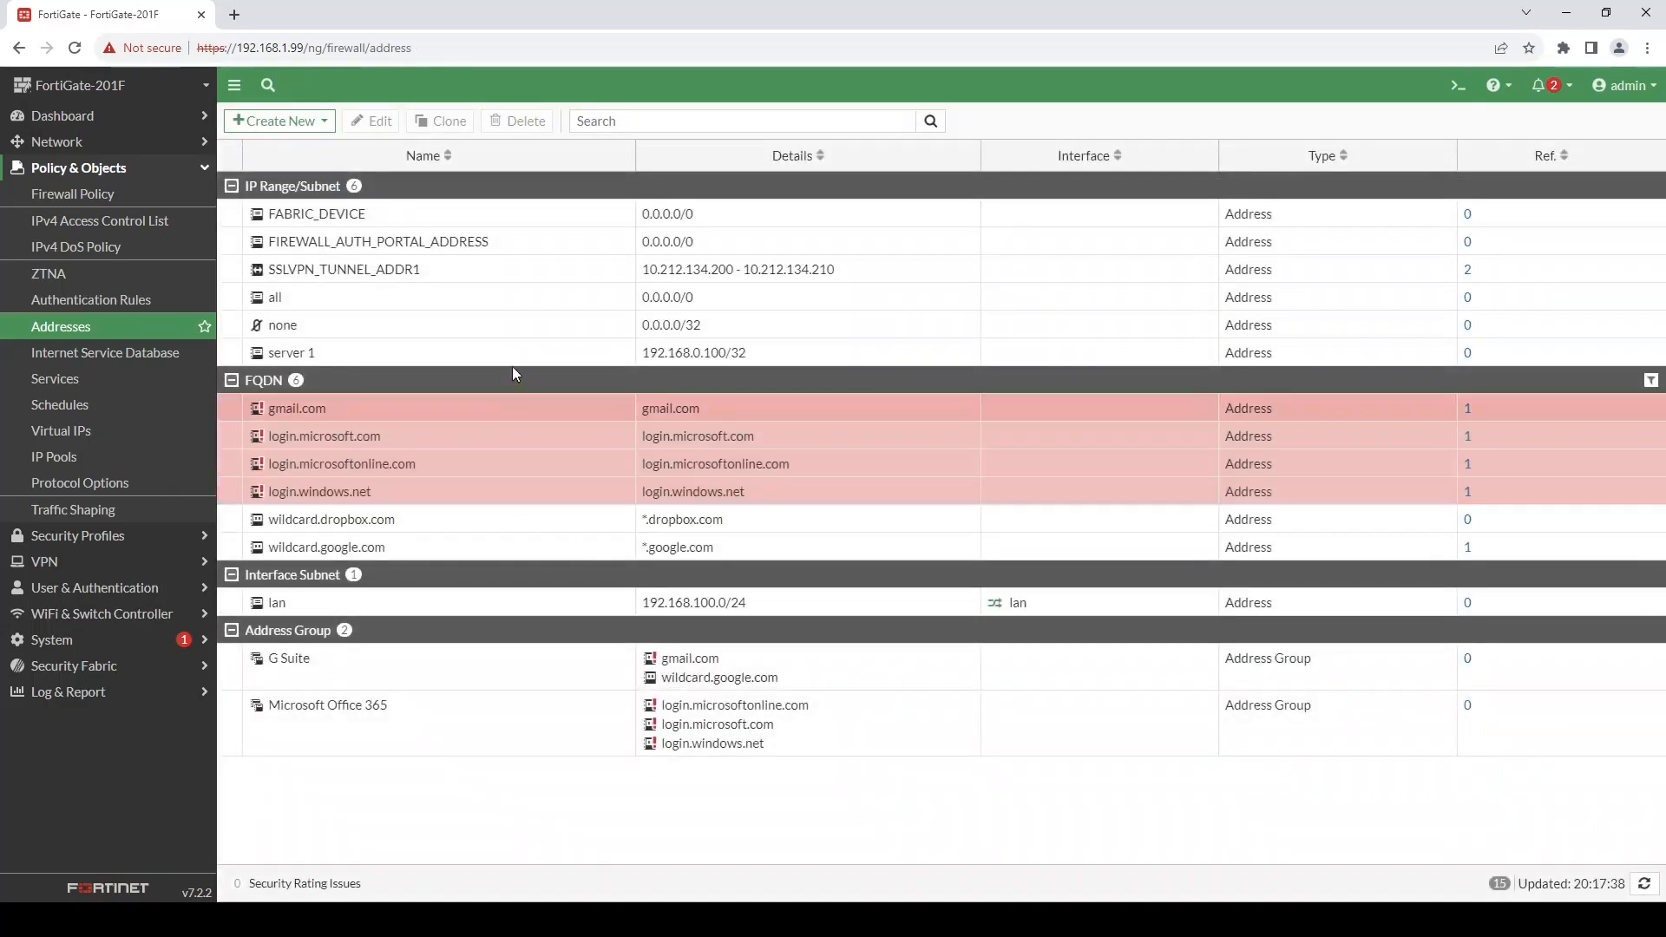
- Create a second firewall address object named server 2 with the subnet 172.16.0.100/32
left_click(279, 121)
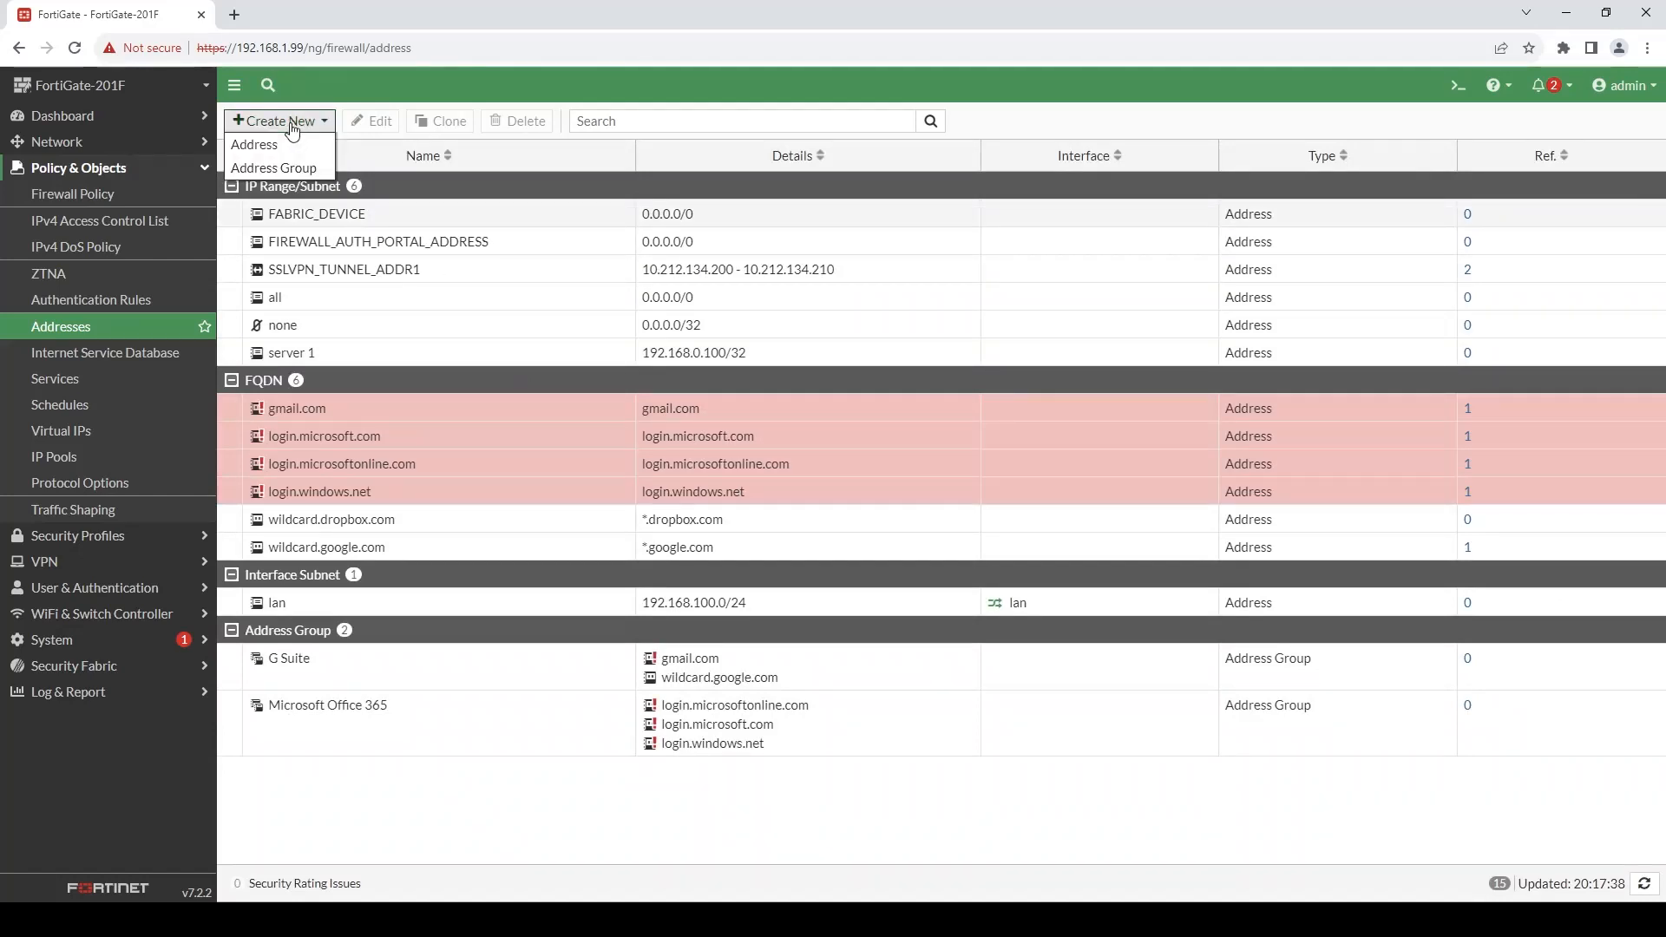
left_click(283, 146)
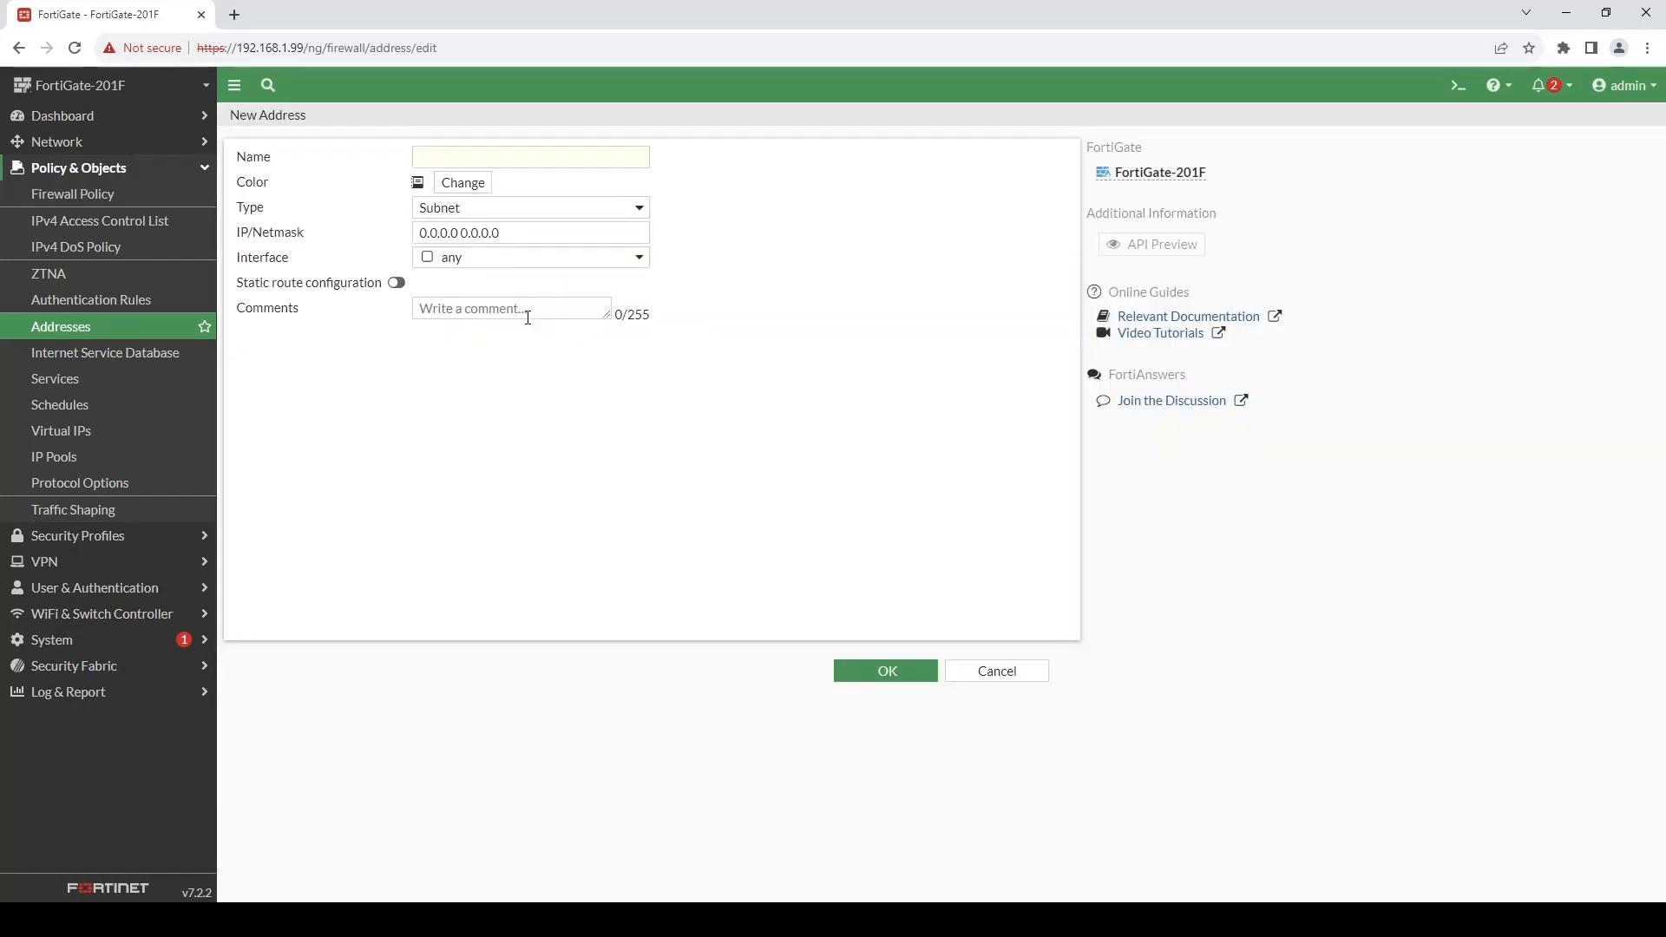
left_click(495, 159)
type("server 2")
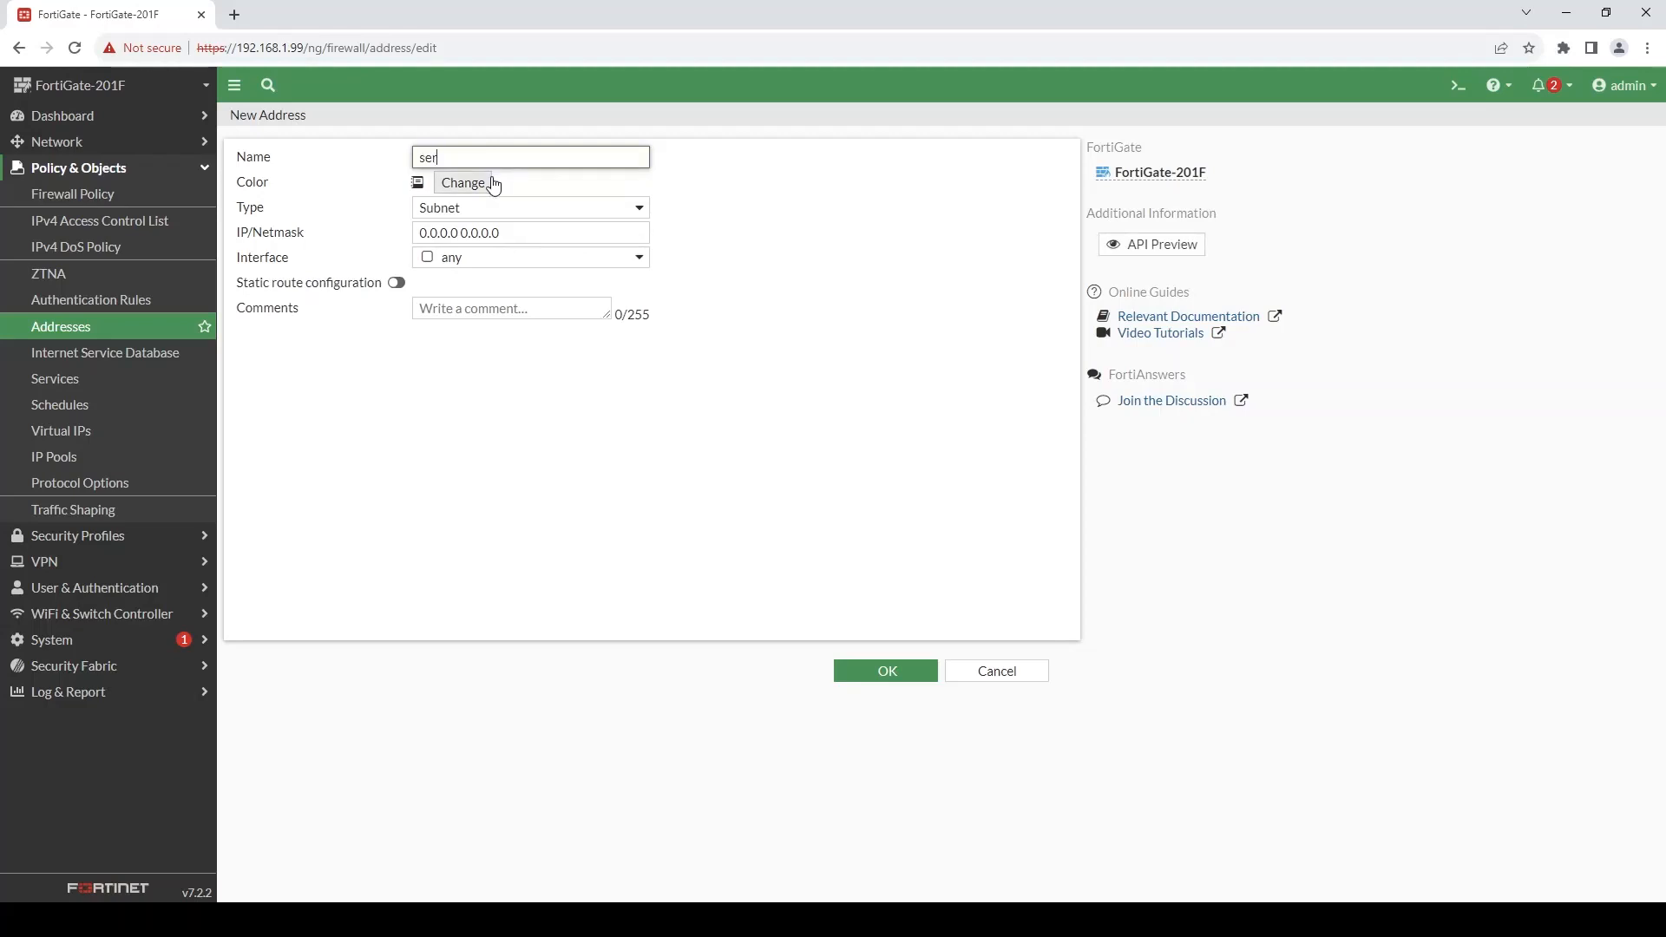
left_click(530, 242)
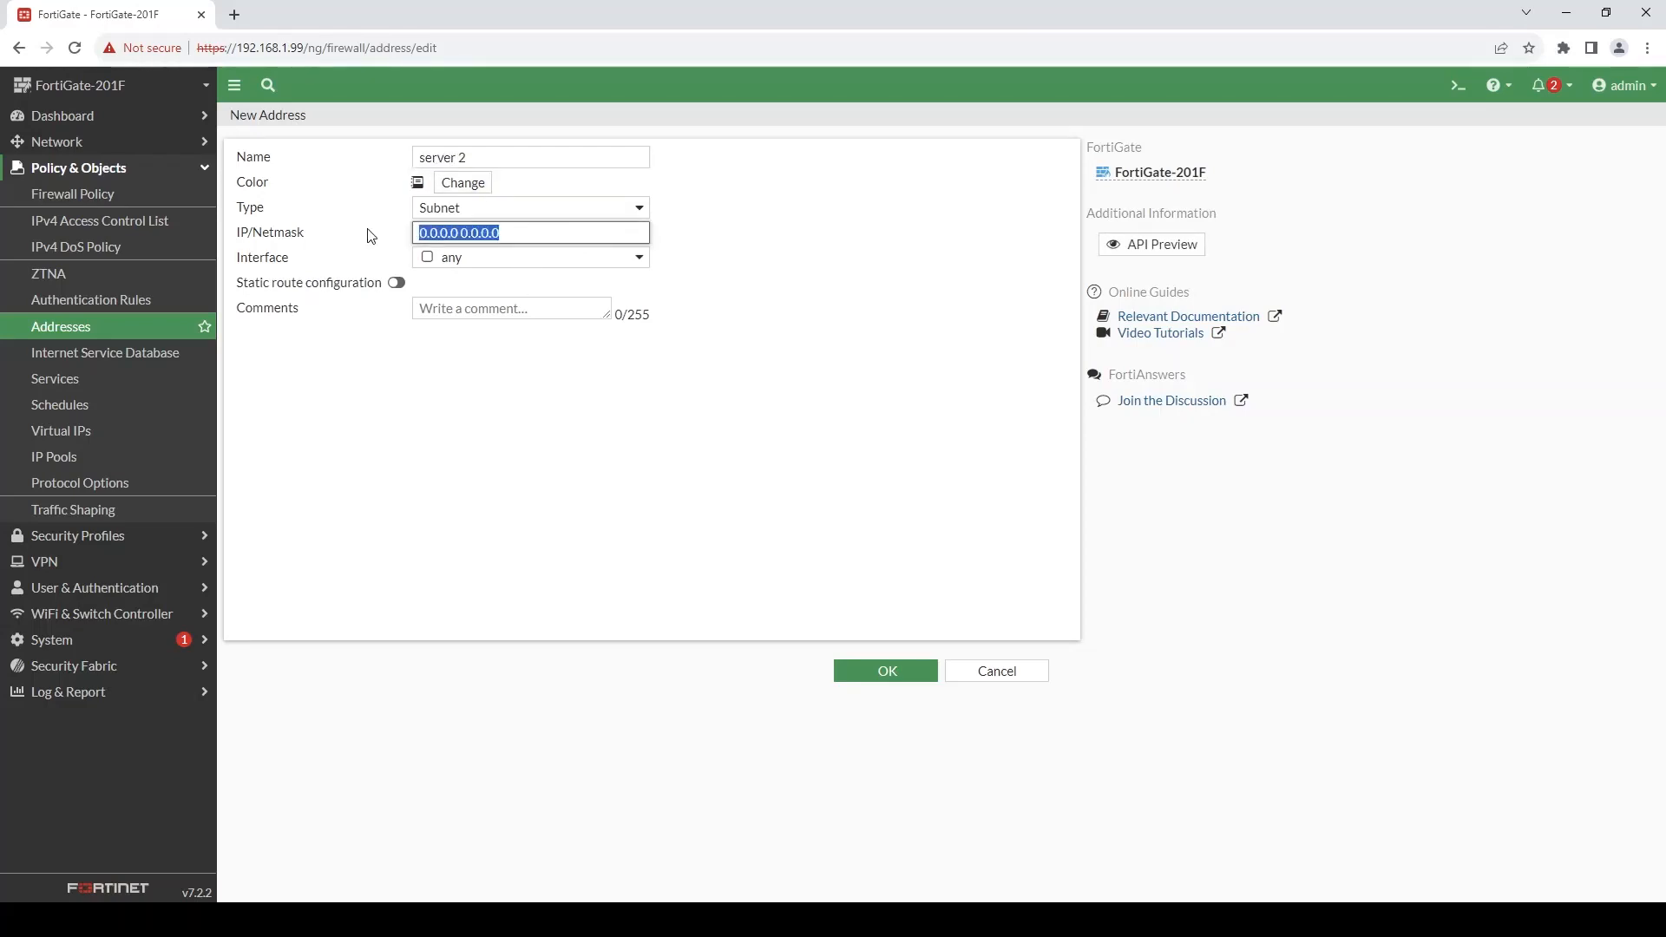
type("172.16.0.100/32")
left_click(631, 511)
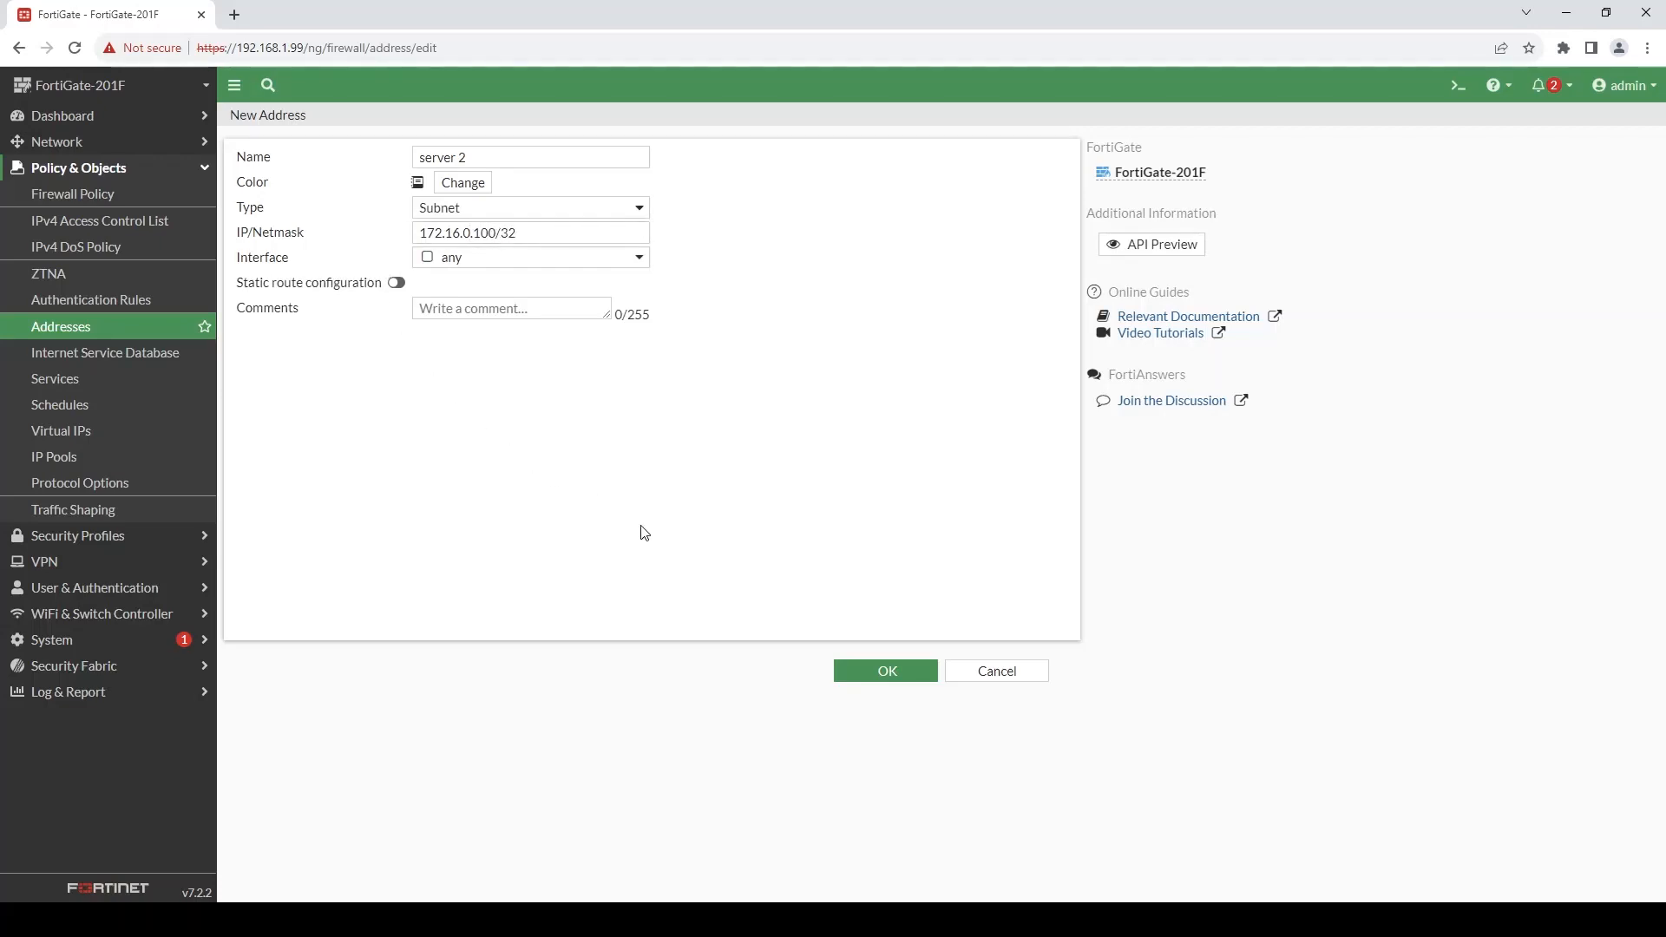
left_click(851, 676)
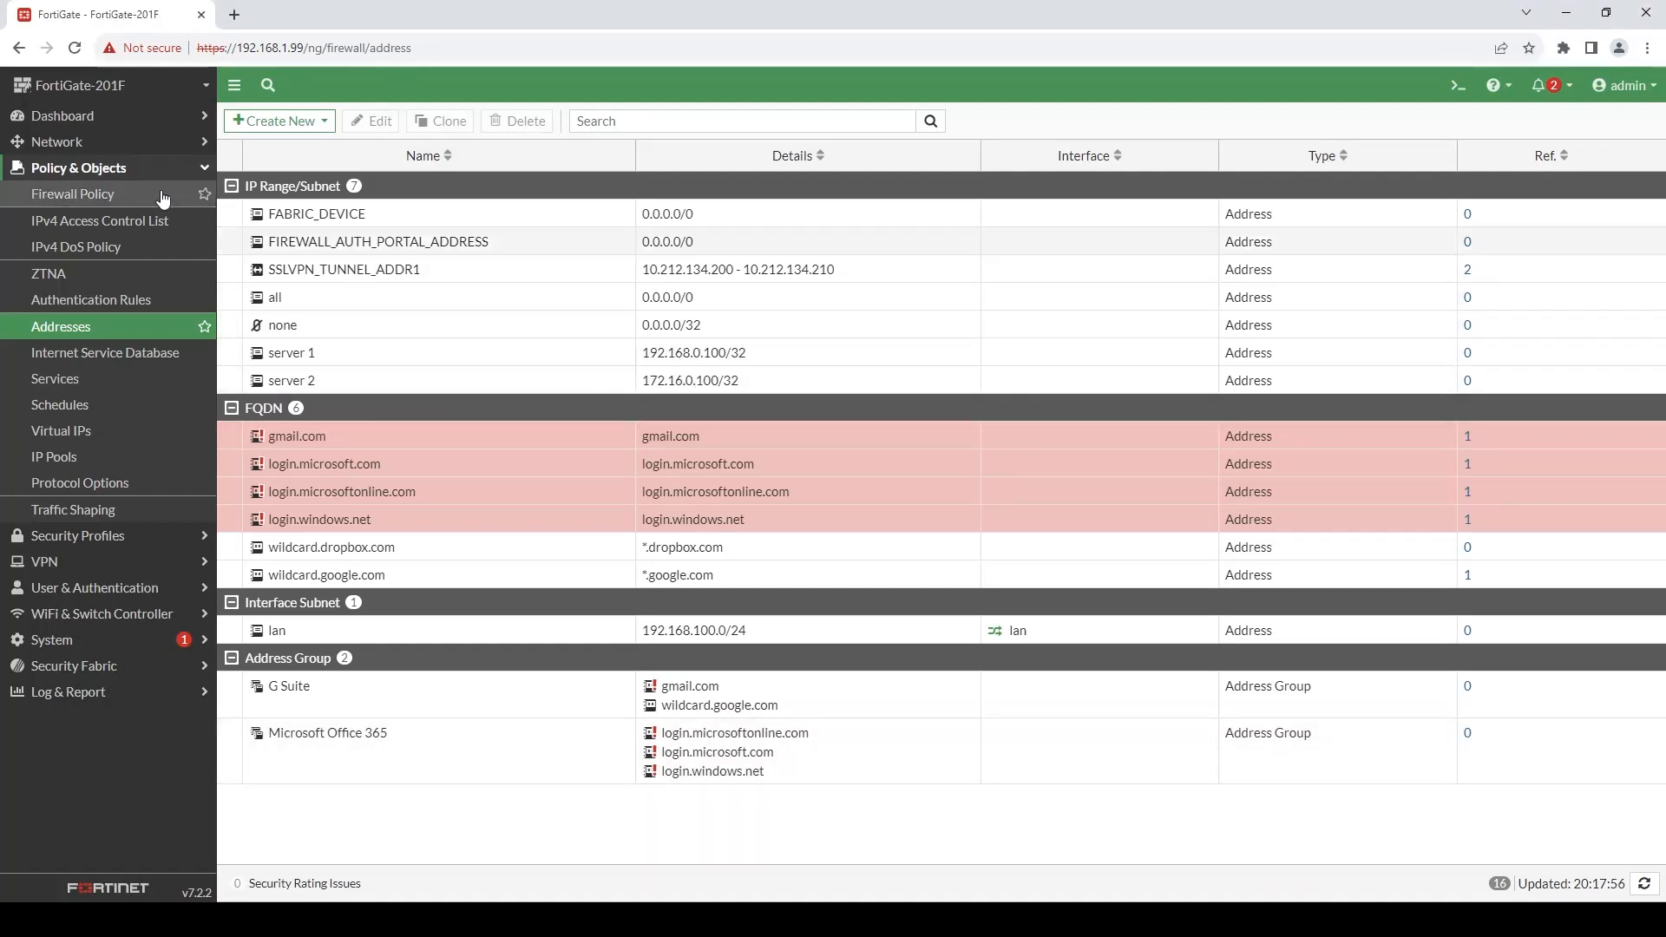
- Start a new firewall policy named "from server 1 to server 2" with port1 as incoming and port2 as outgoing interface
left_click(123, 196)
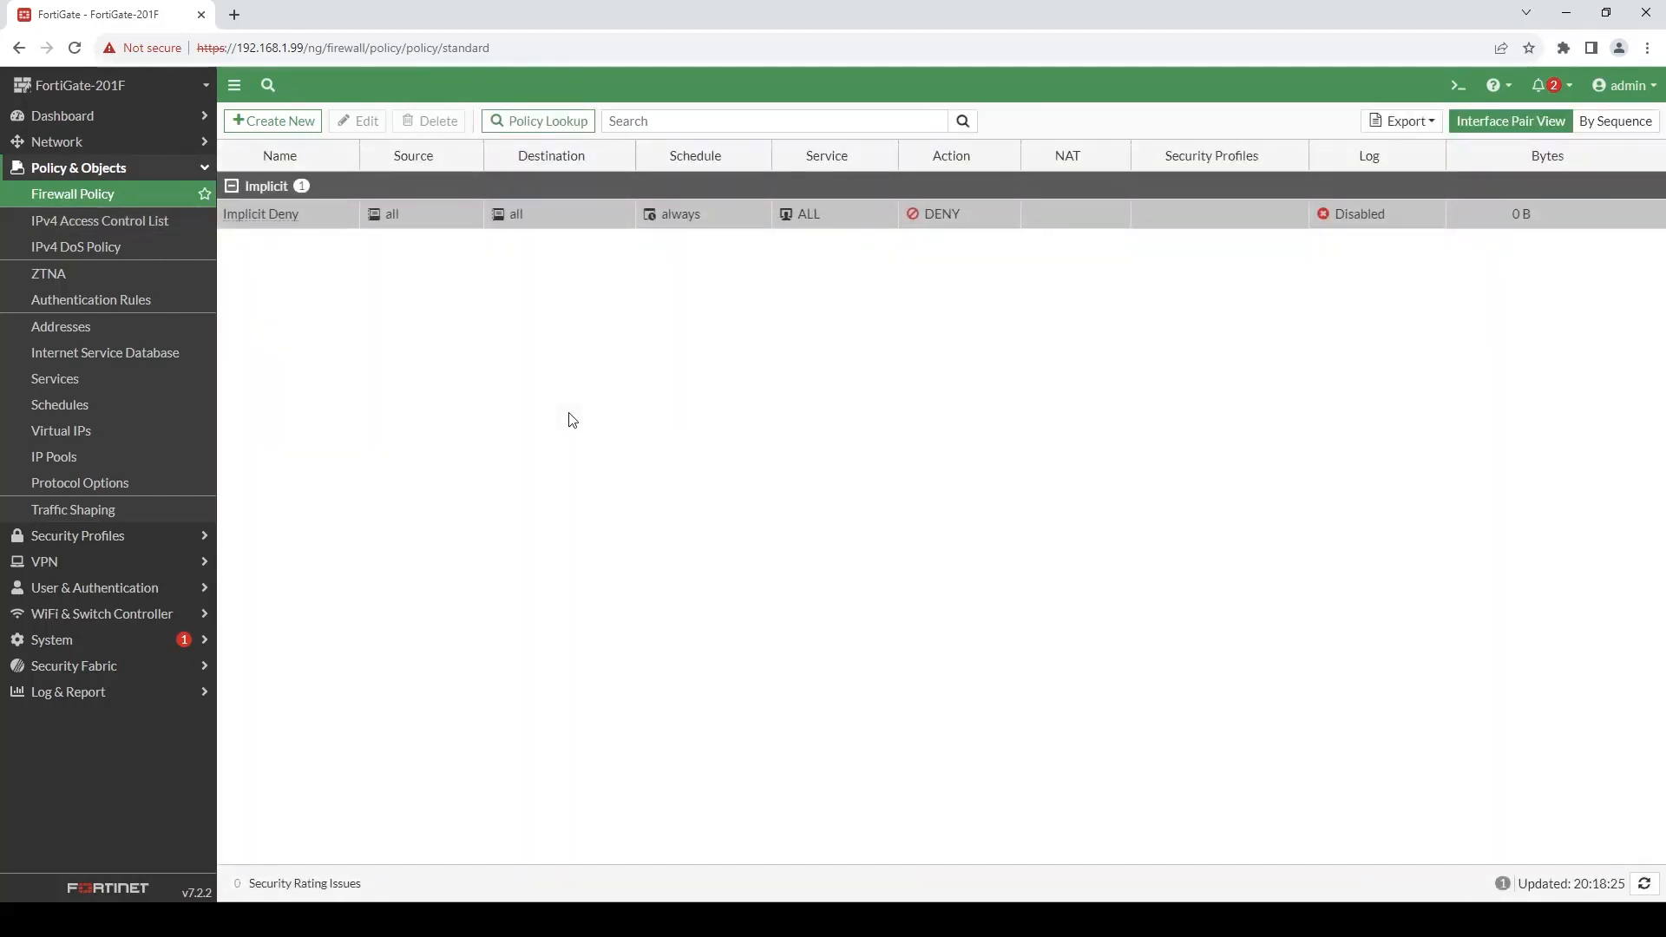
left_click(286, 123)
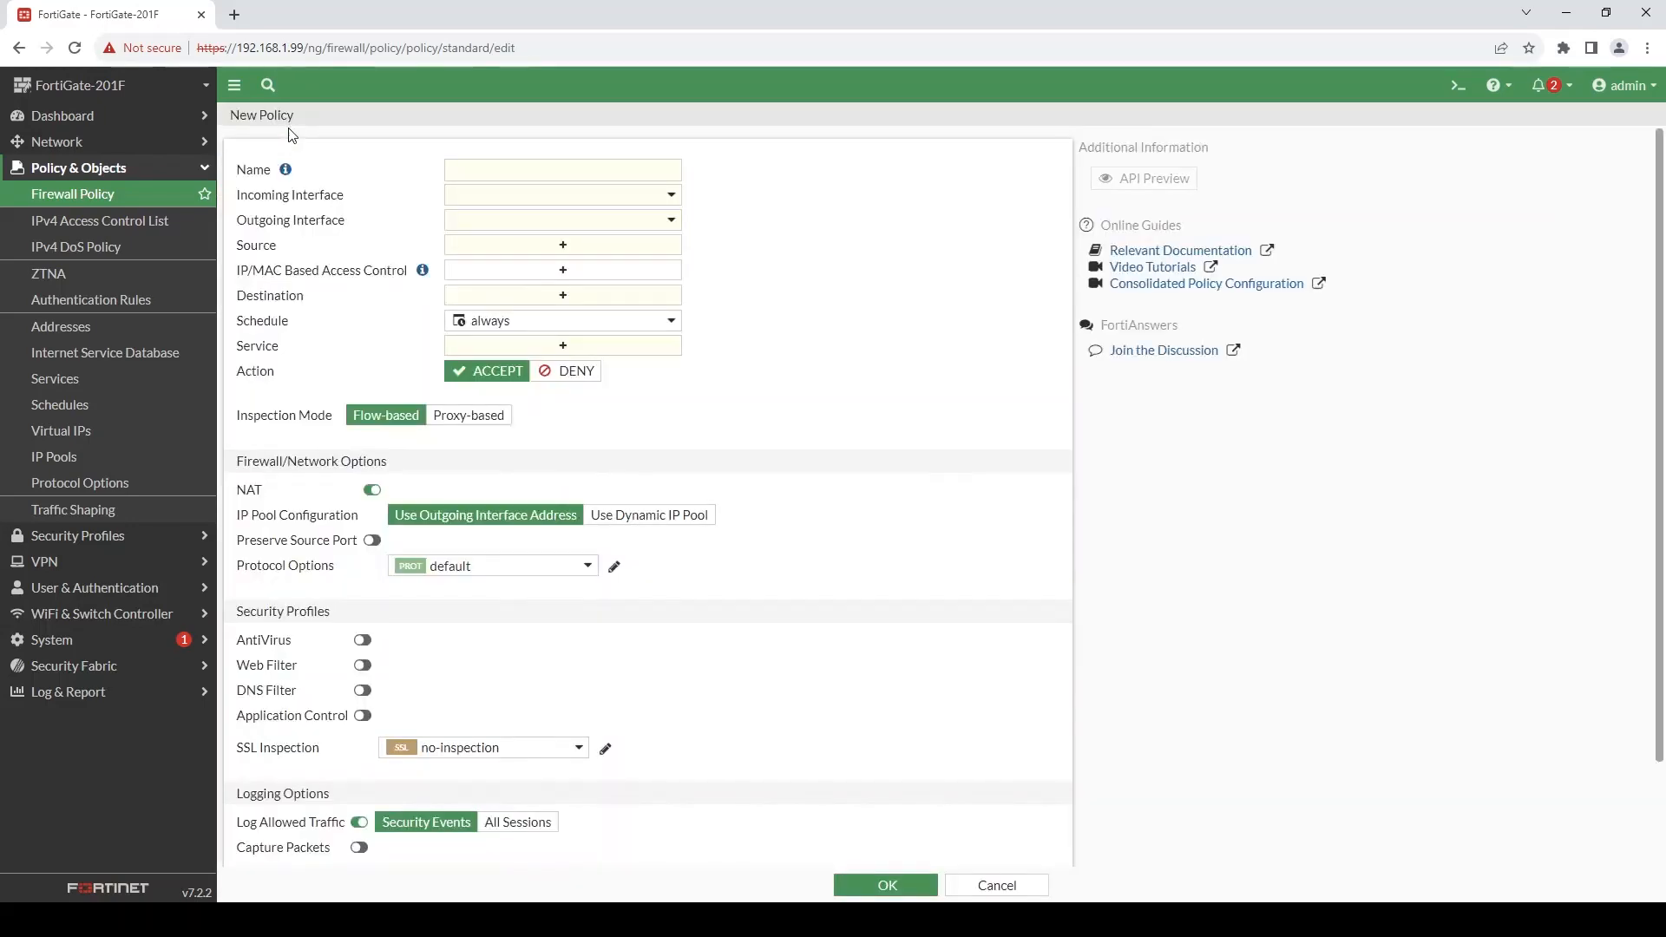
left_click(497, 171)
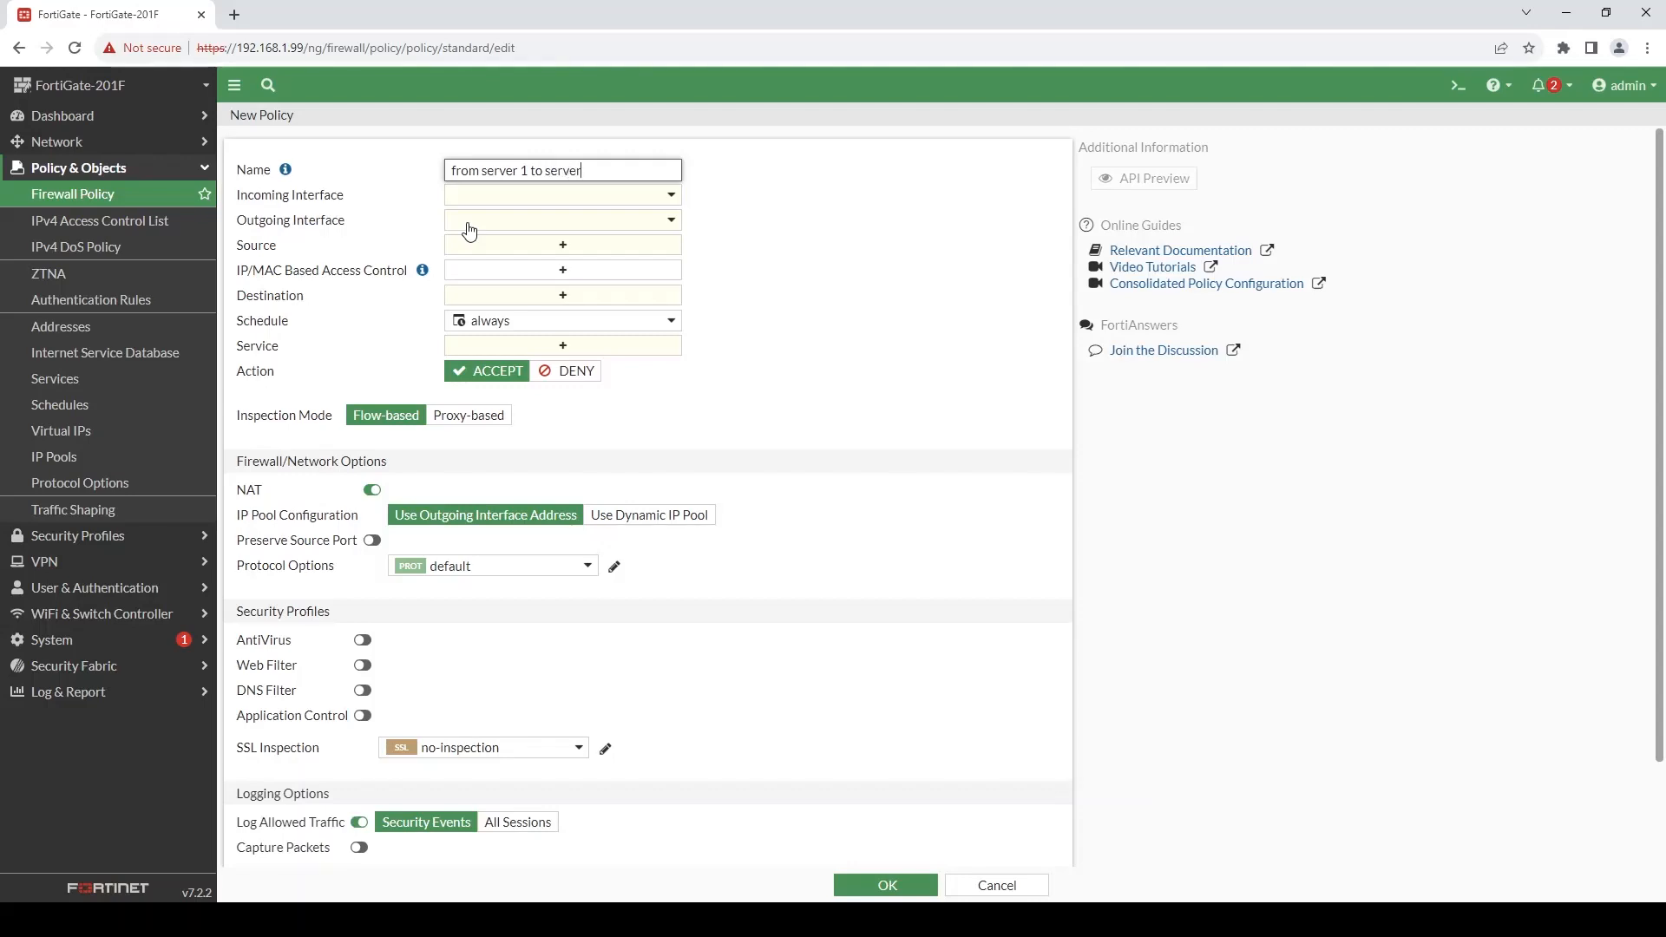
left_click(560, 193)
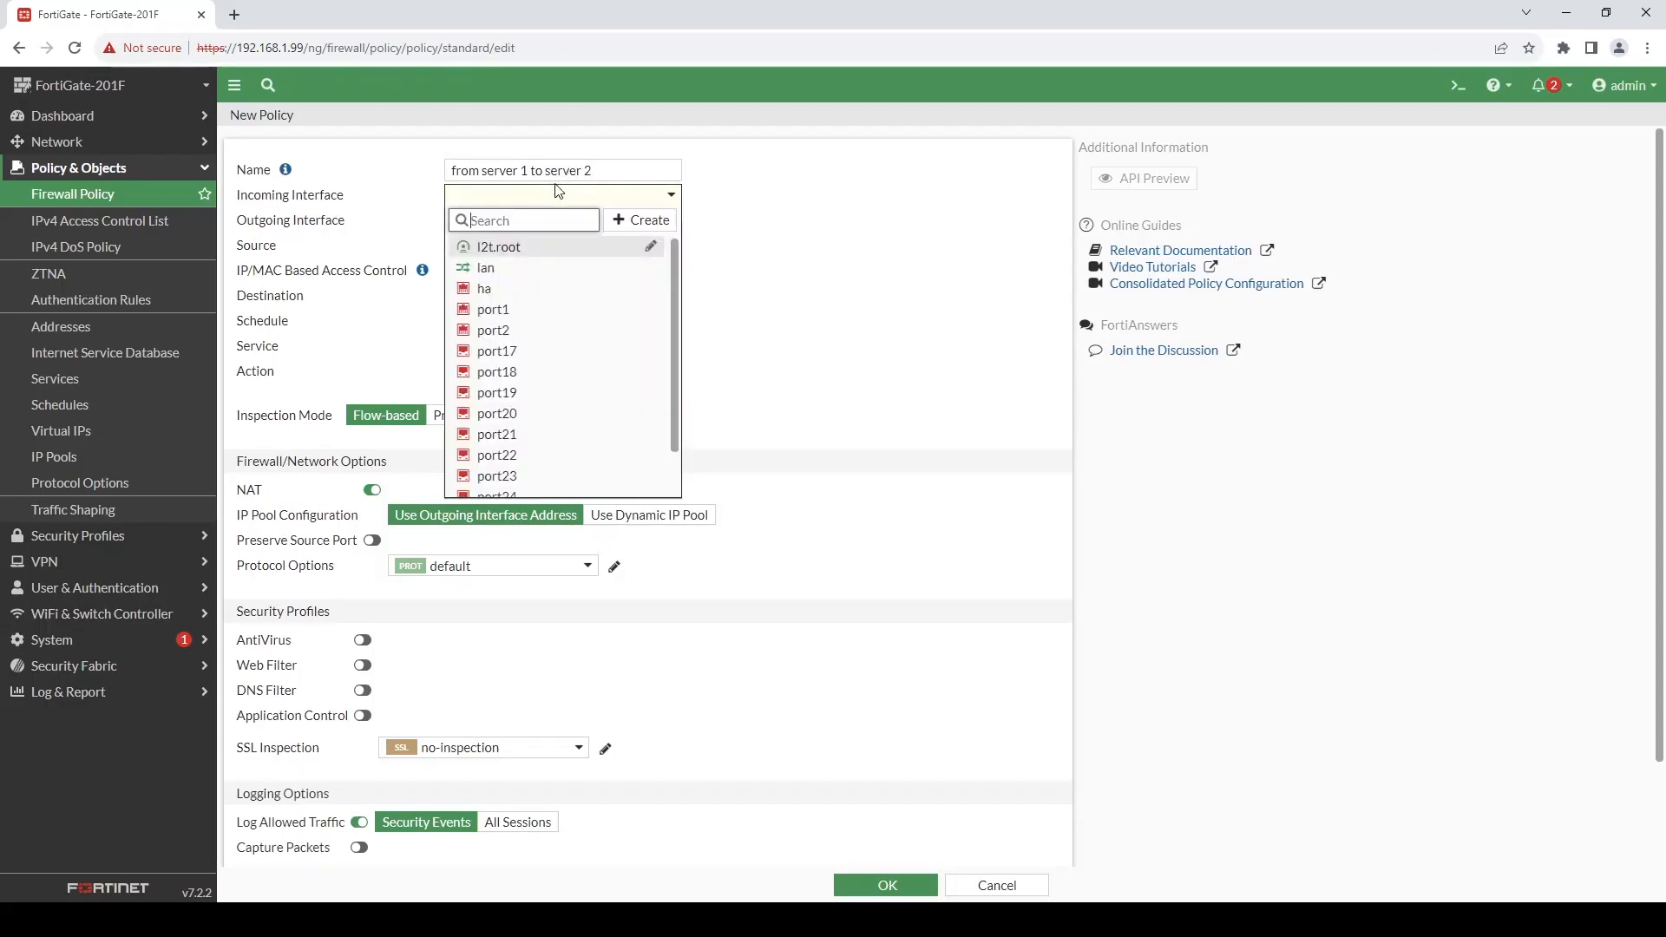
left_click(515, 311)
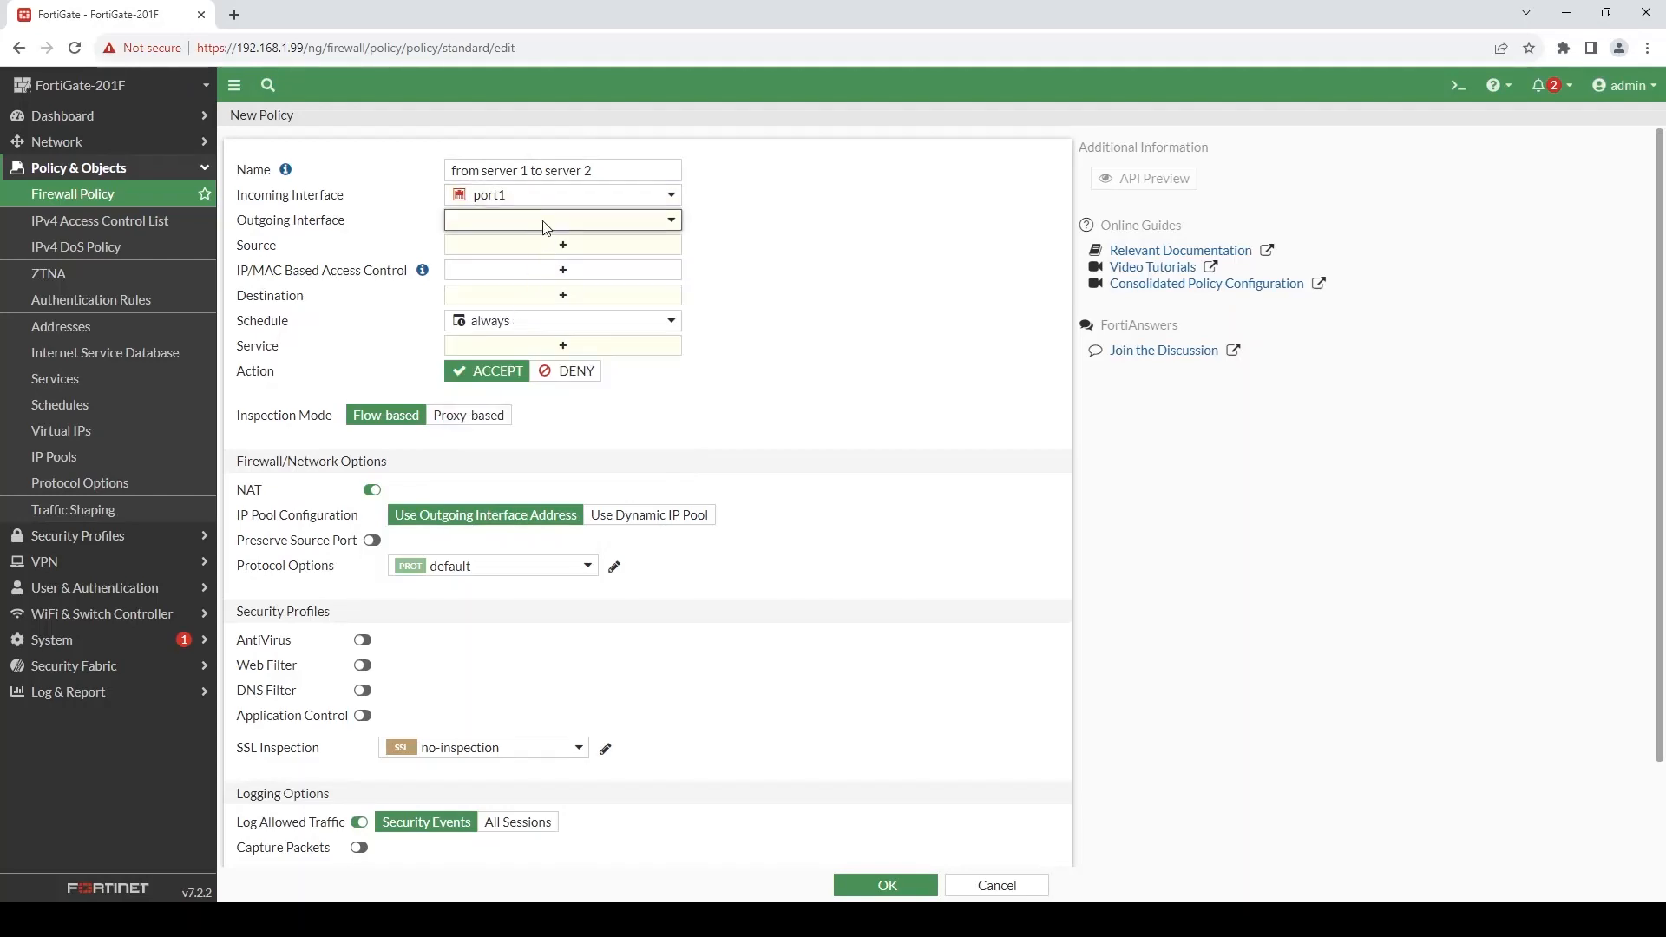
left_click(544, 228)
left_click(519, 336)
- Set the policy's source to the server 1 address and its destination to server 2
left_click(564, 246)
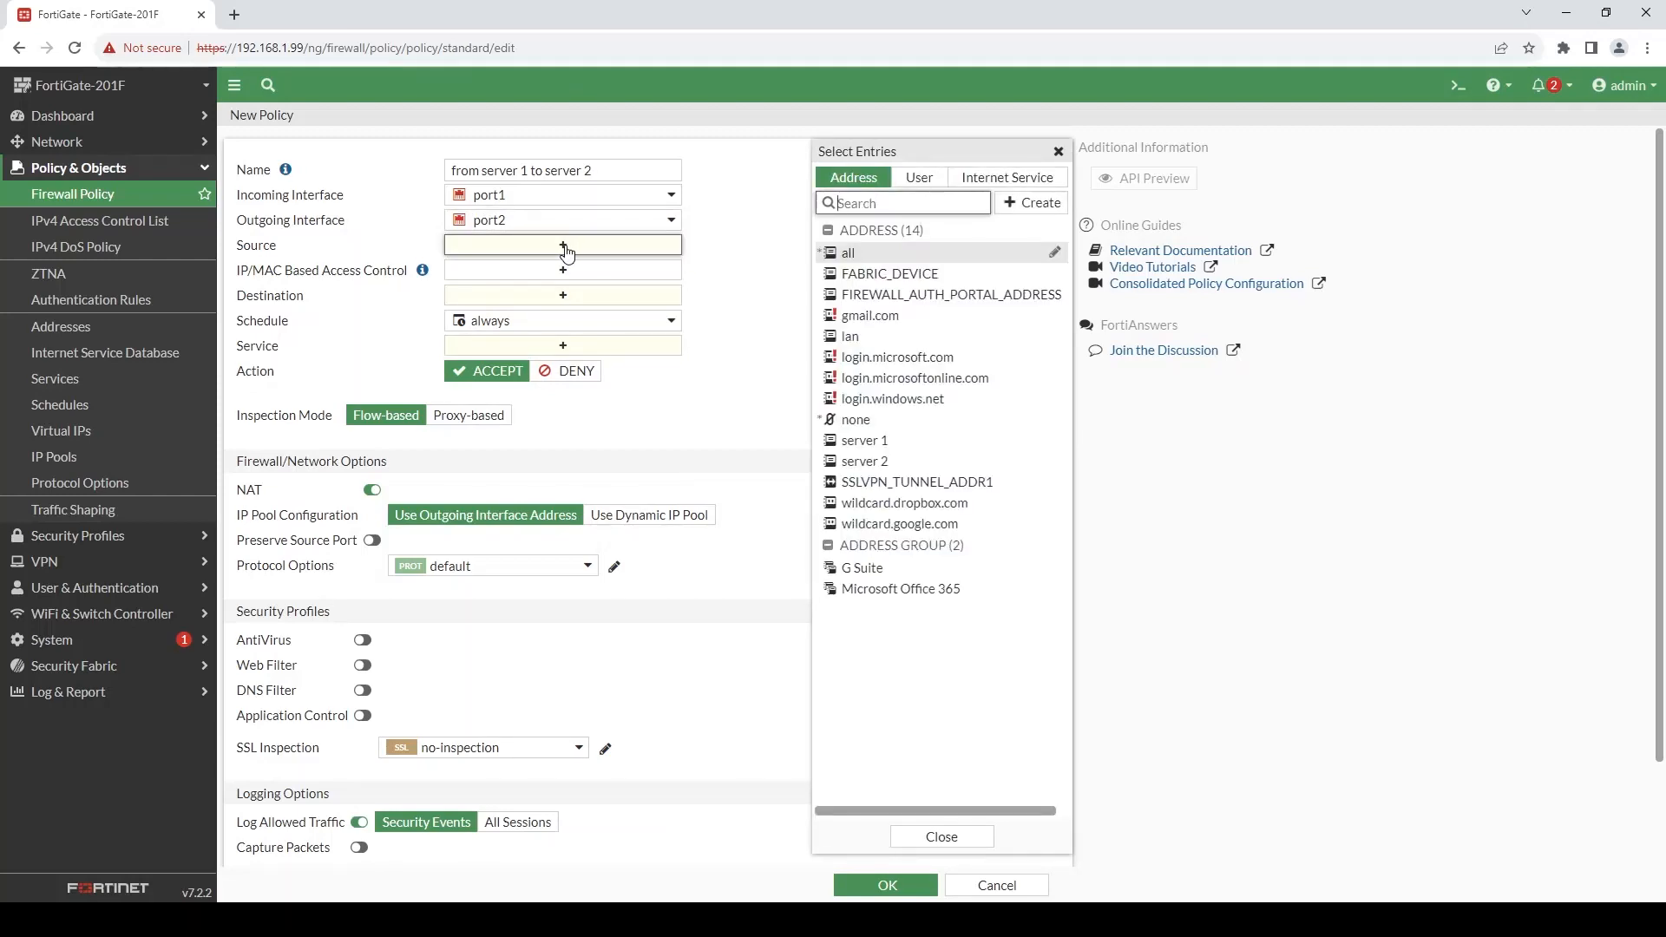
left_click(912, 447)
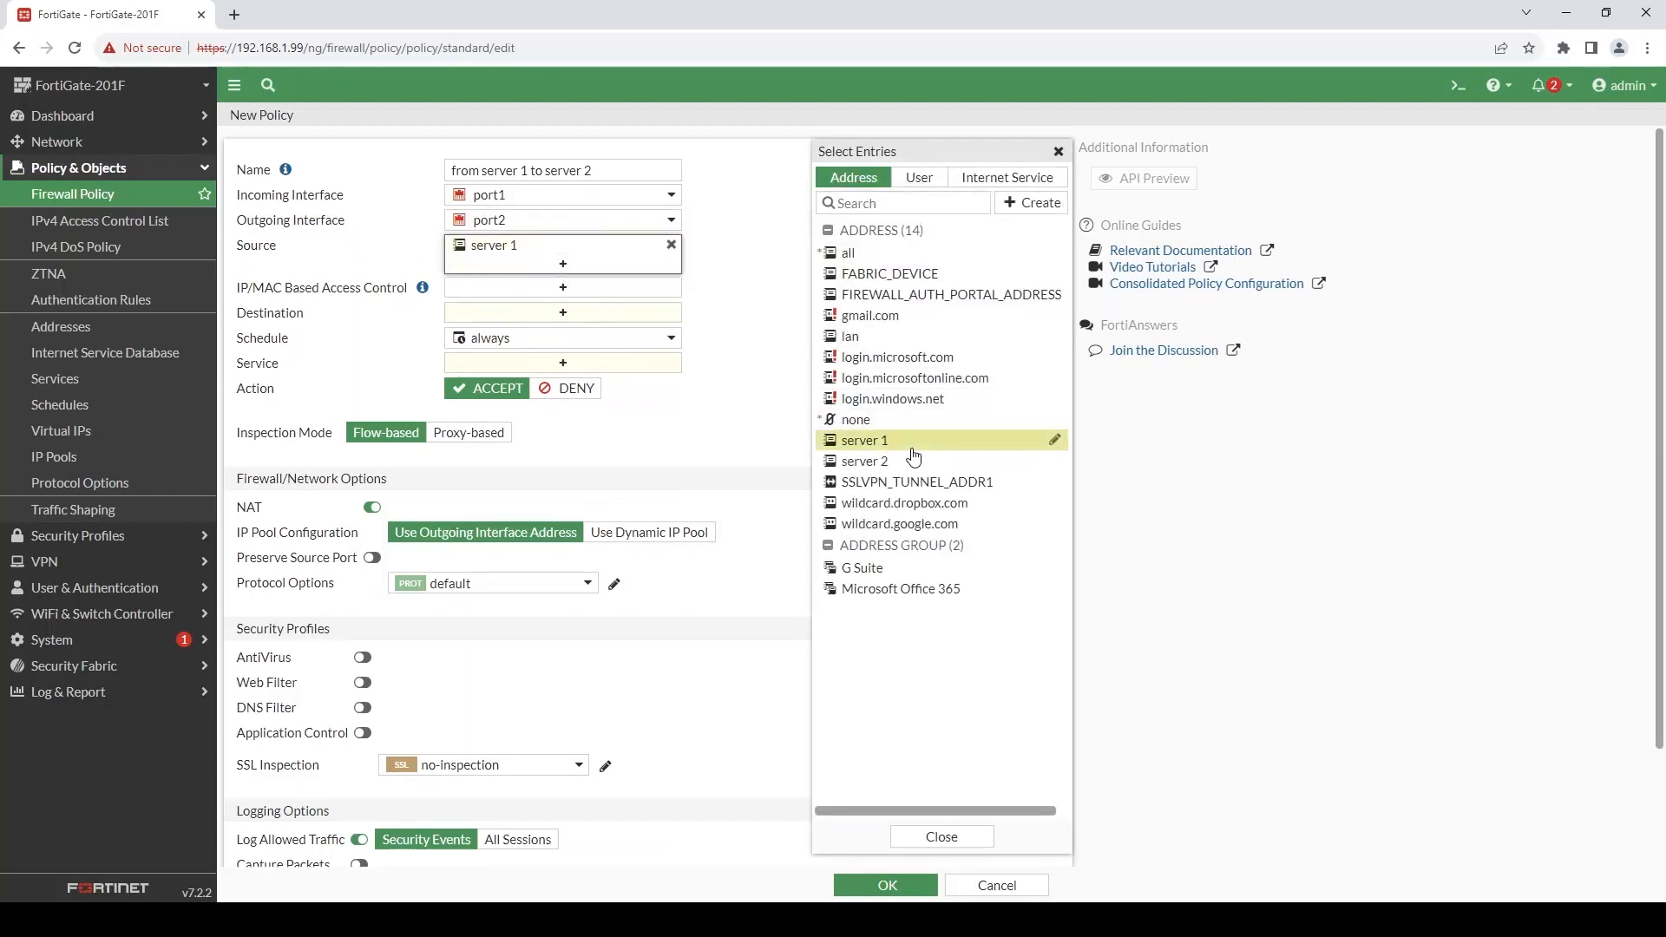
left_click(562, 314)
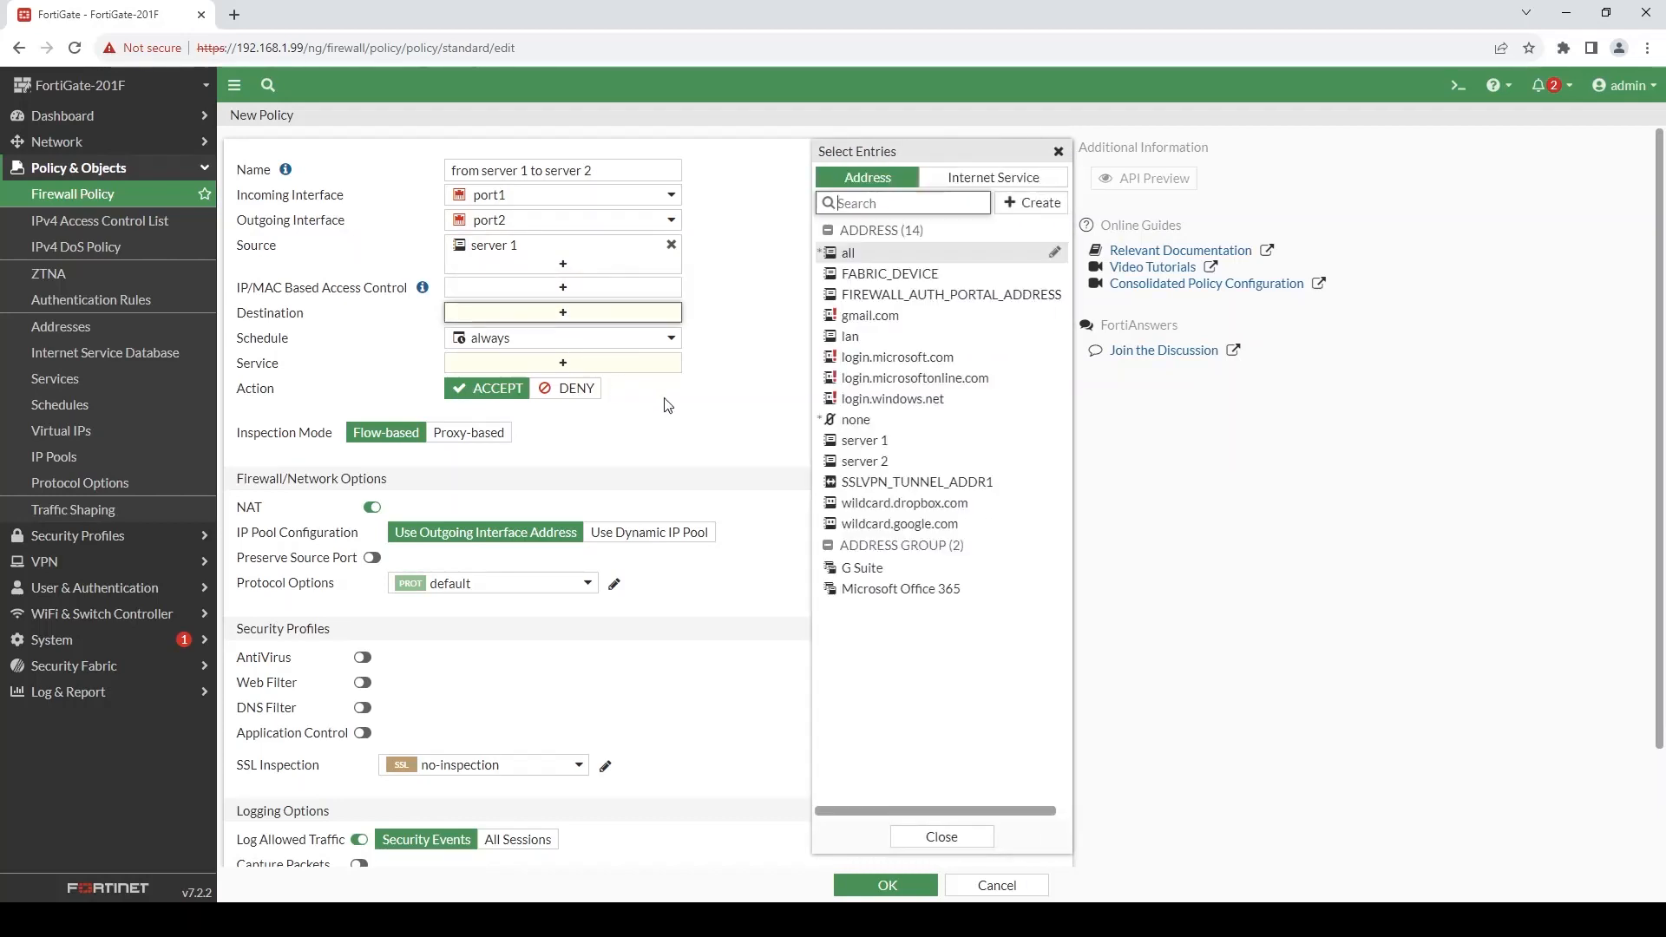
left_click(884, 462)
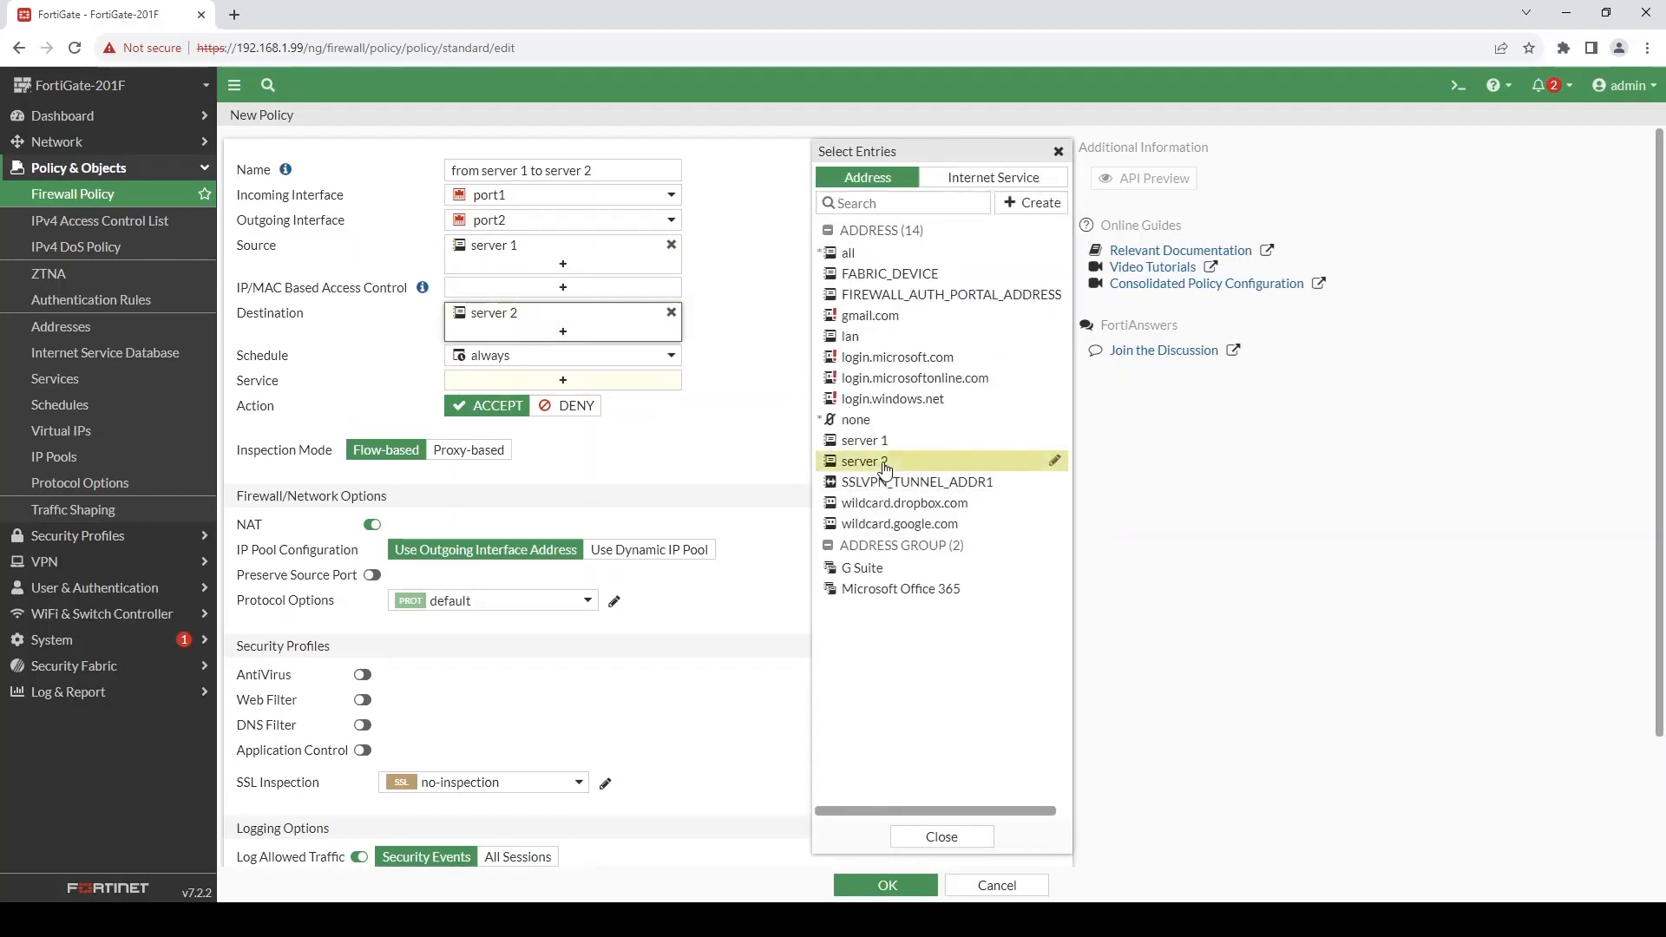
- Set the policy's service to ALL_ICMP, log allowed traffic for all sessions, and save the policy
left_click(570, 381)
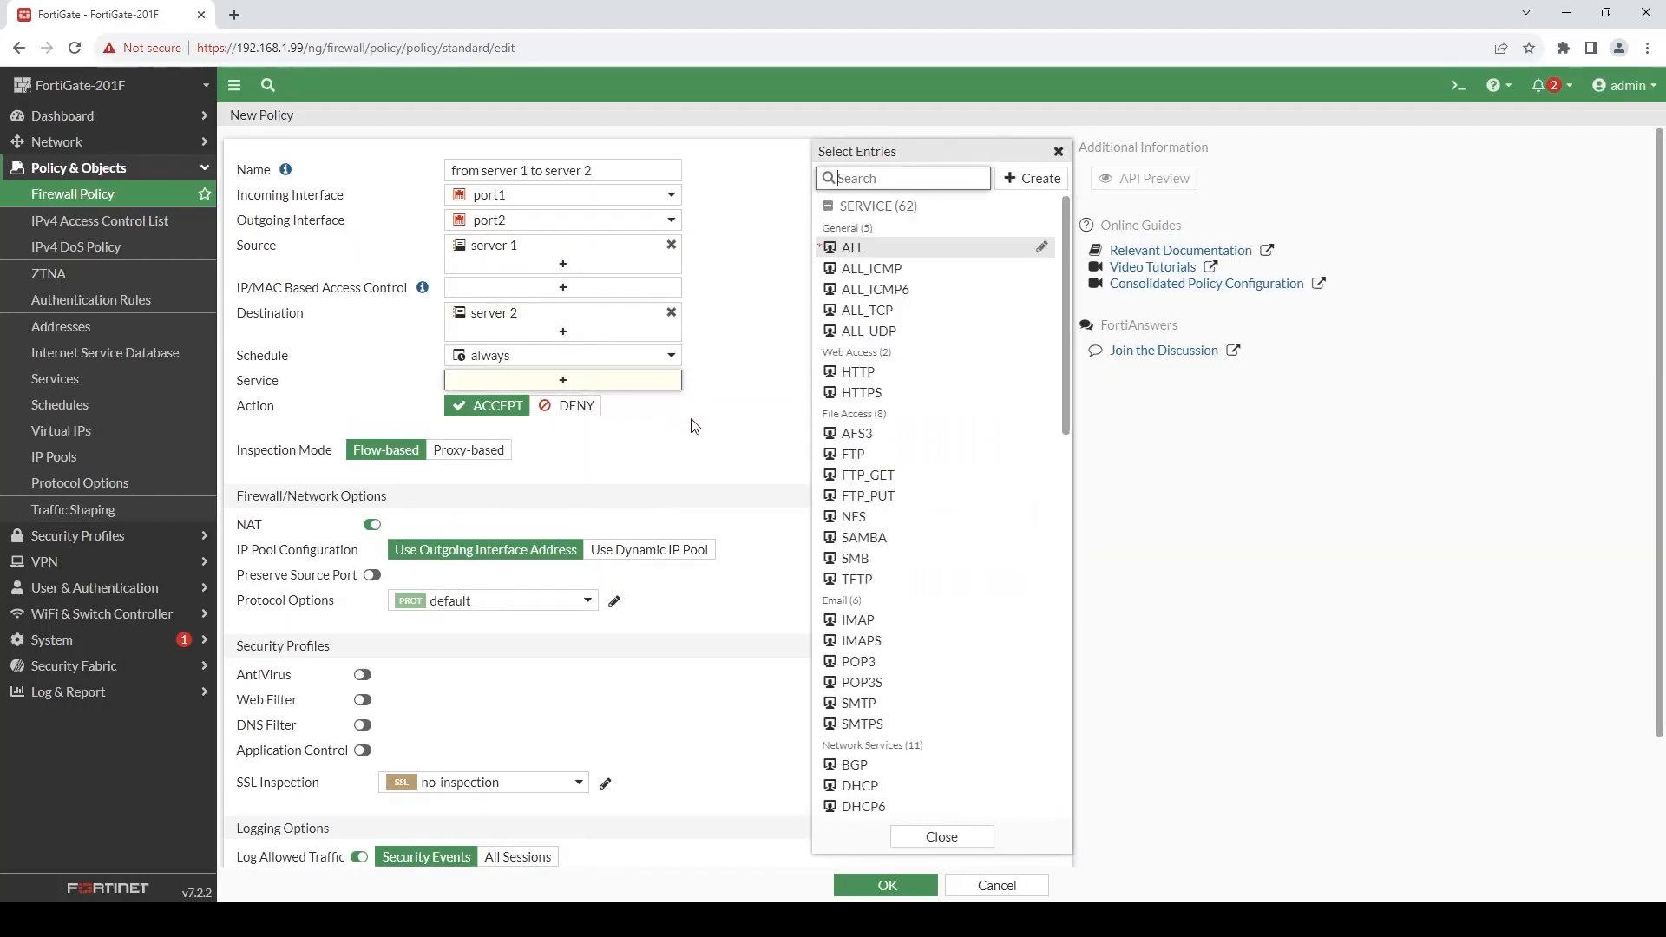
left_click(893, 269)
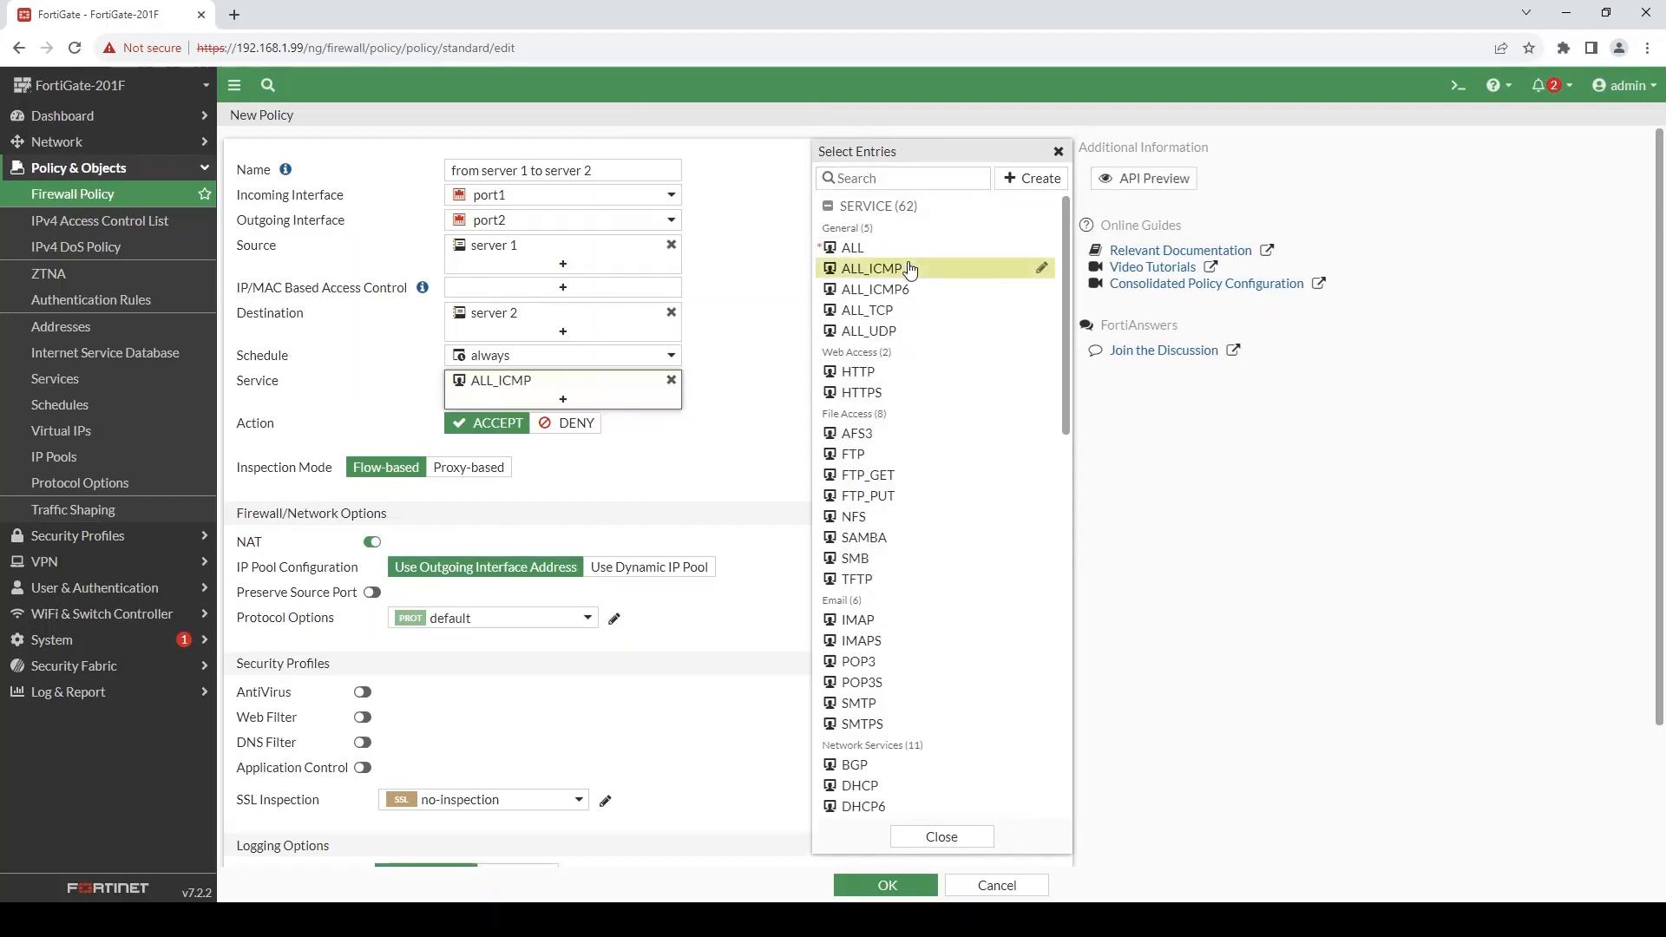
left_click(946, 838)
scroll(669, 711, "down", 2)
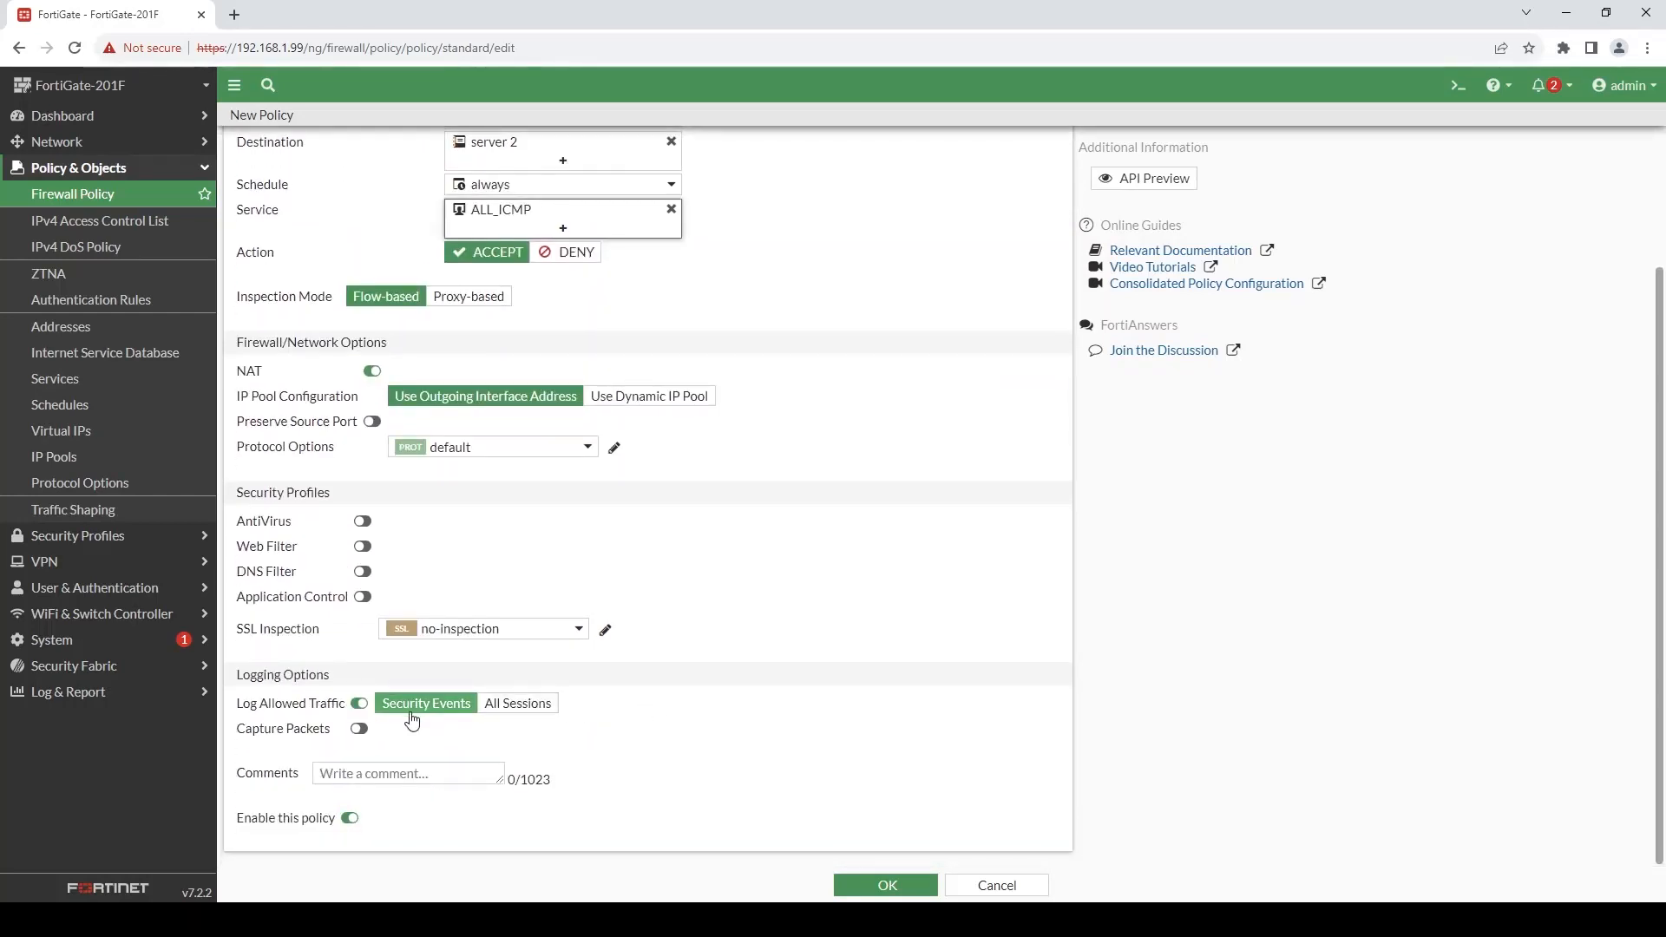
left_click(530, 710)
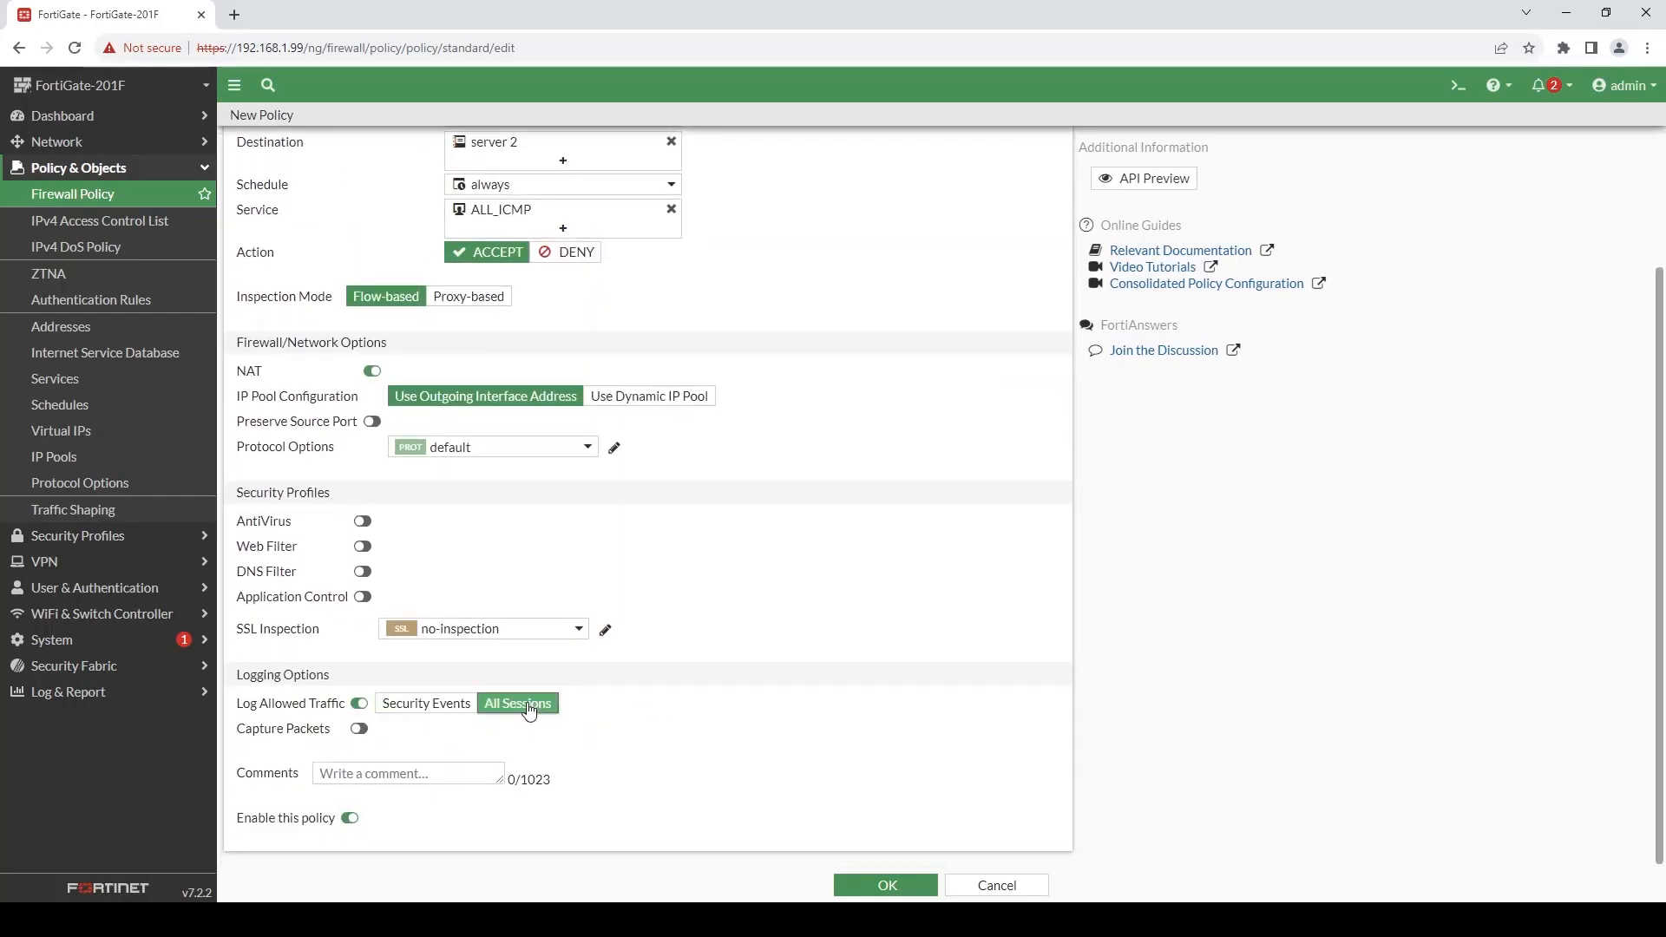
left_click(883, 885)
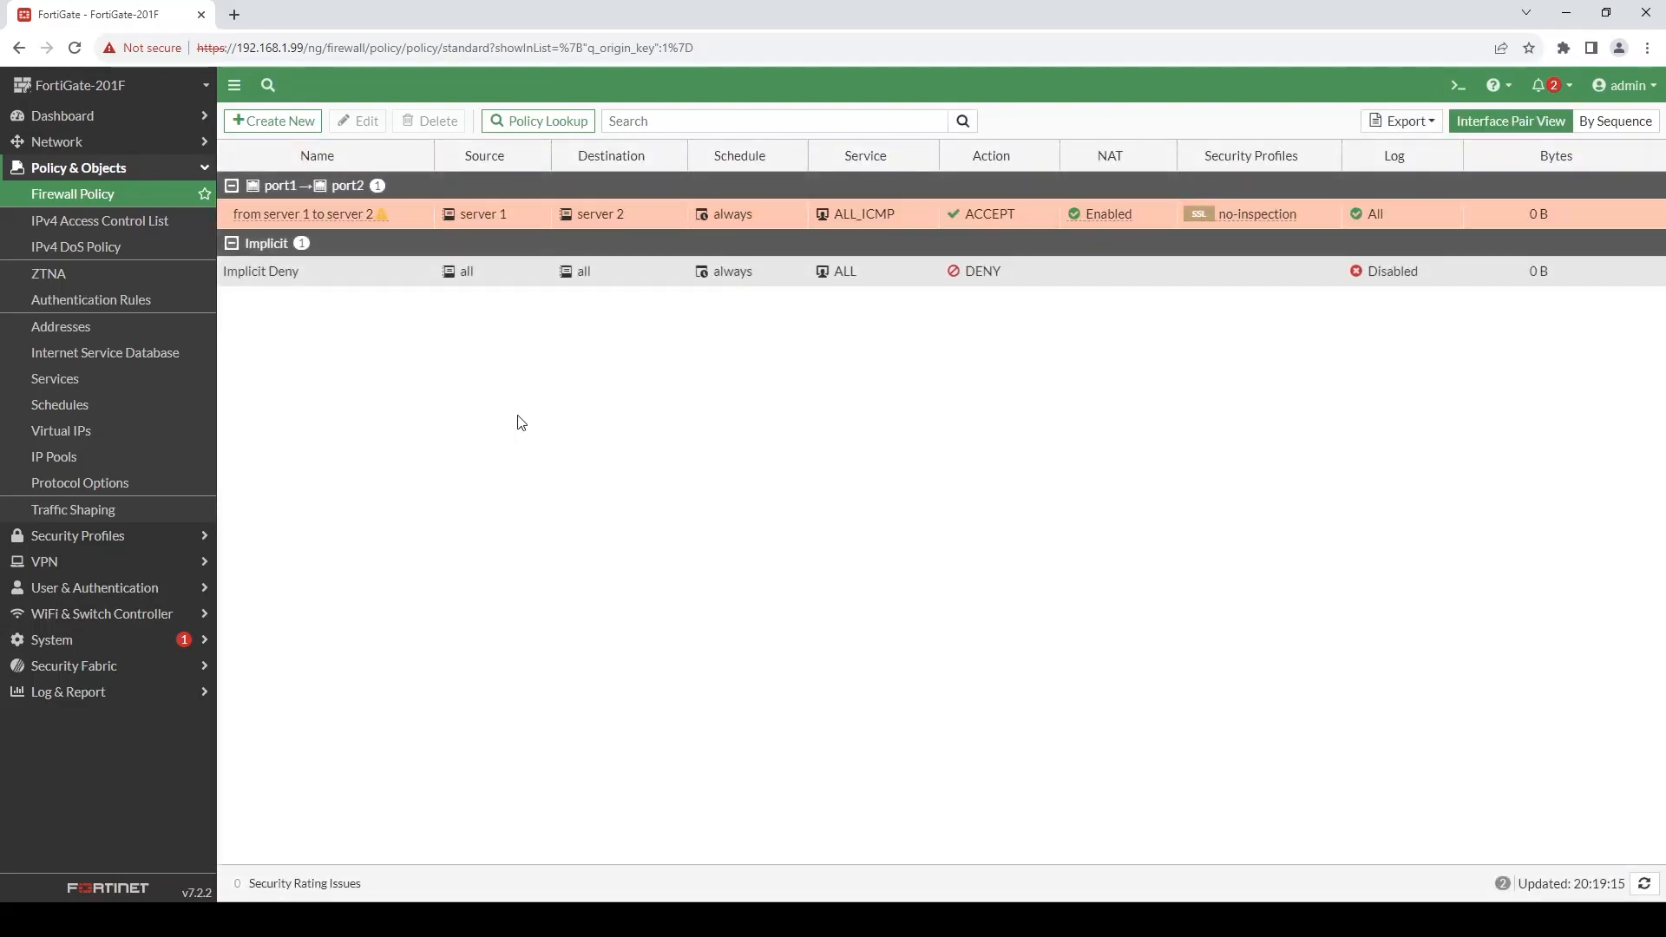
- Start a new firewall policy named "from server 2 to server 1" with port2 as incoming and port1 as outgoing interface
left_click(291, 126)
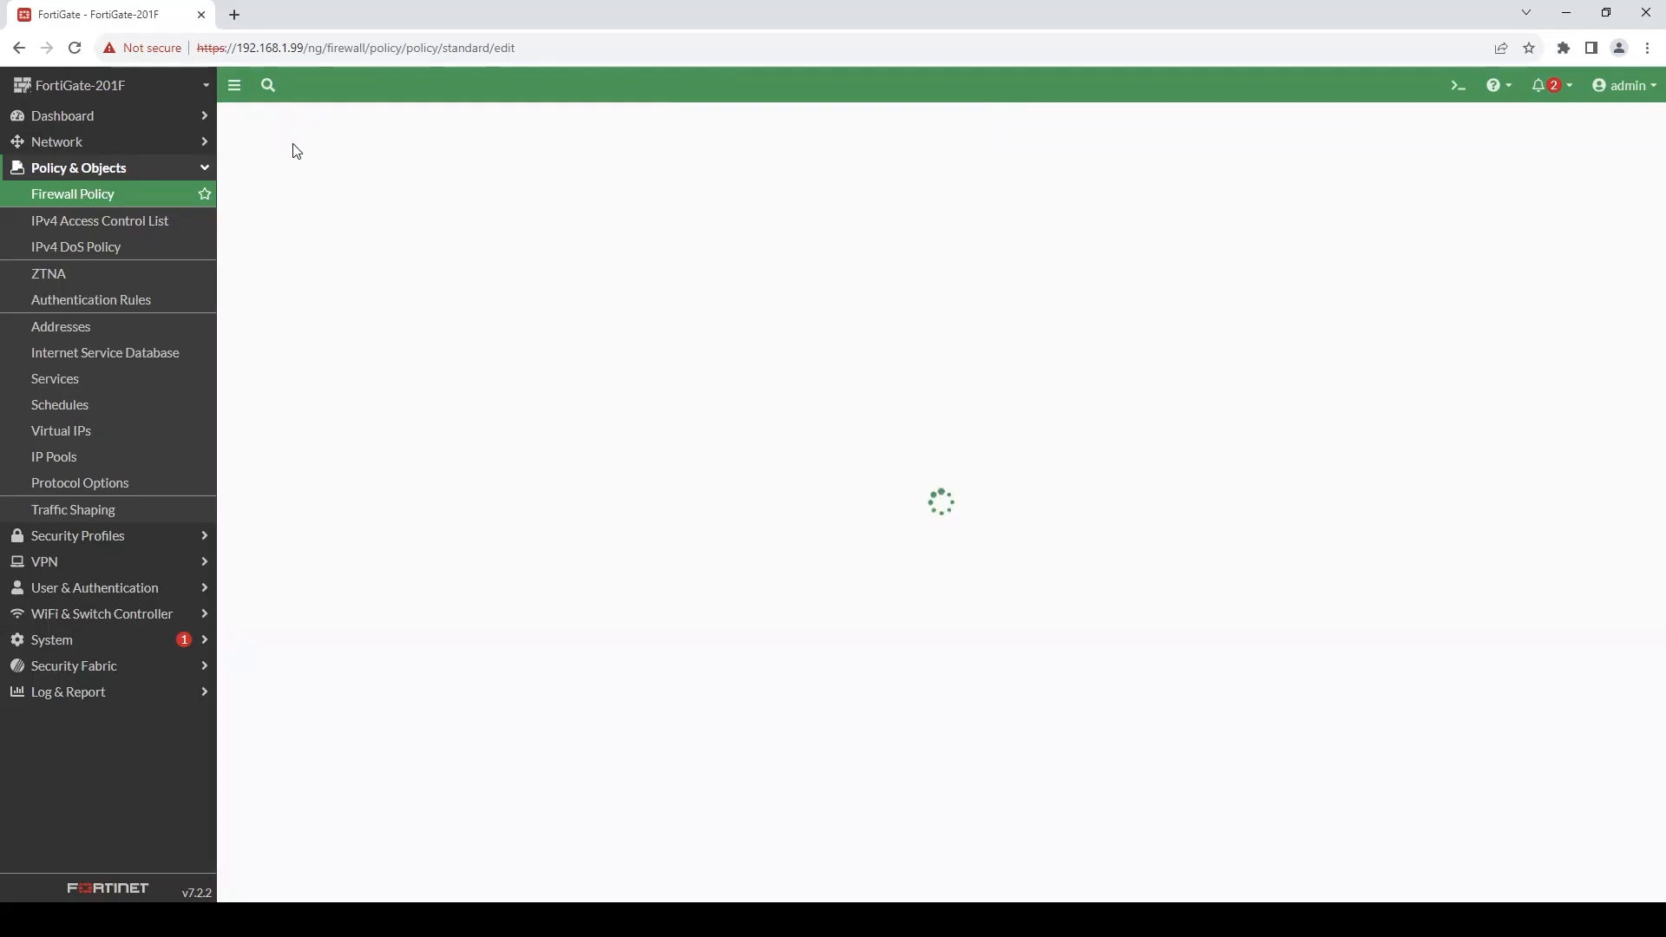
left_click(461, 169)
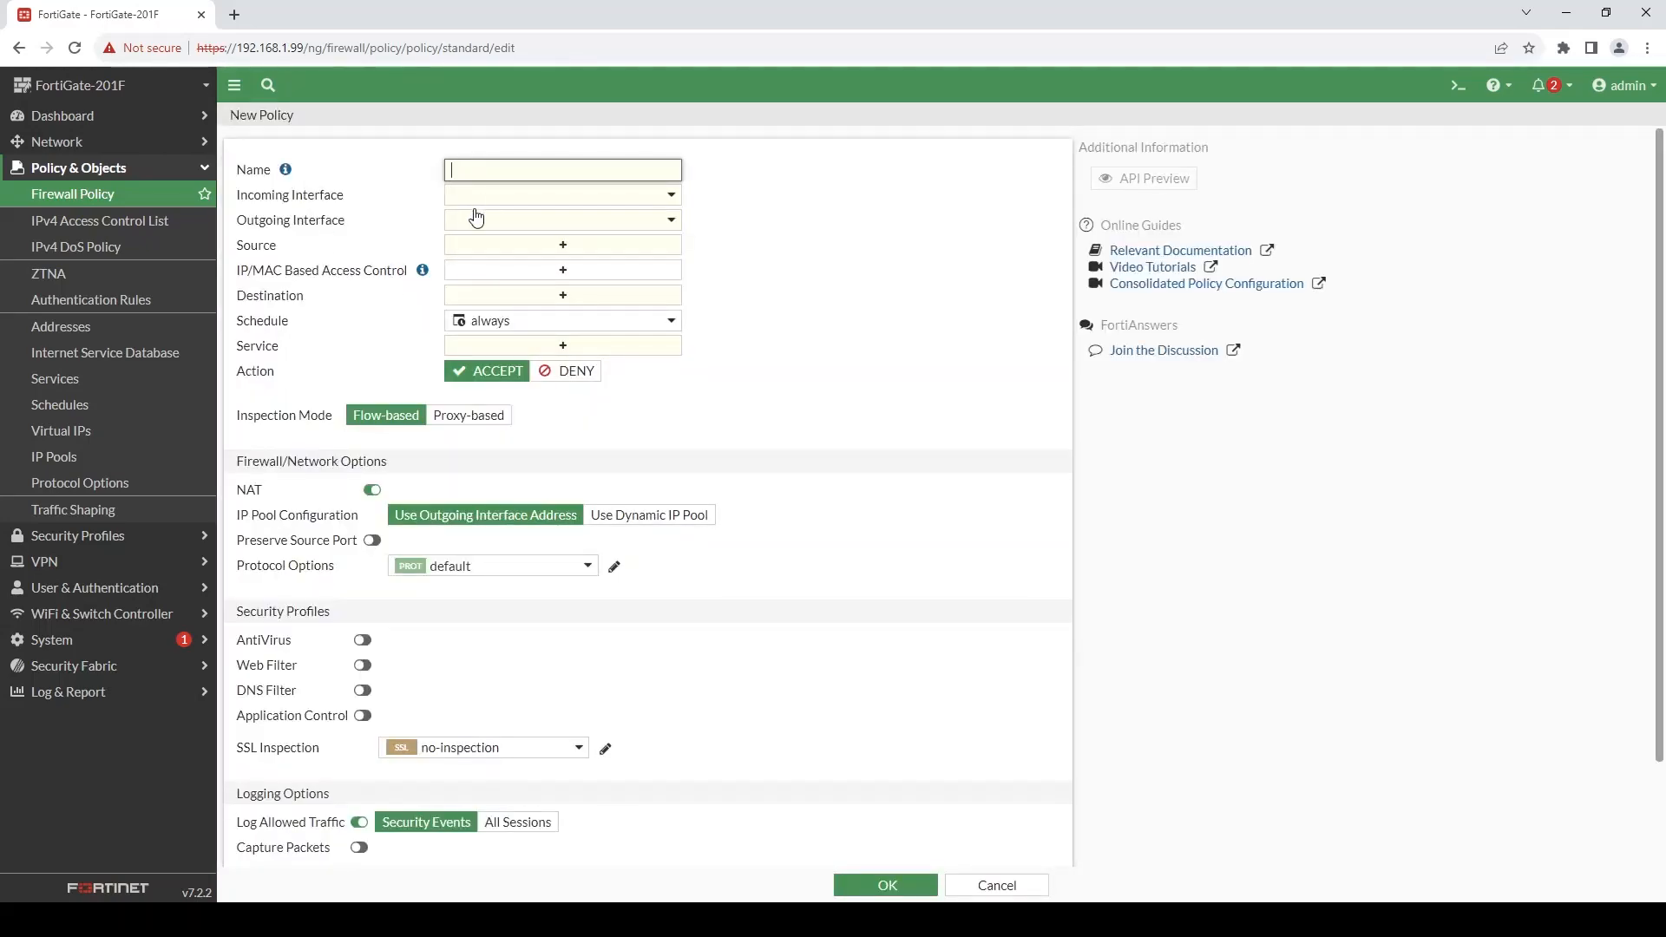
type("from server 2 to server 1")
left_click(496, 193)
left_click(491, 329)
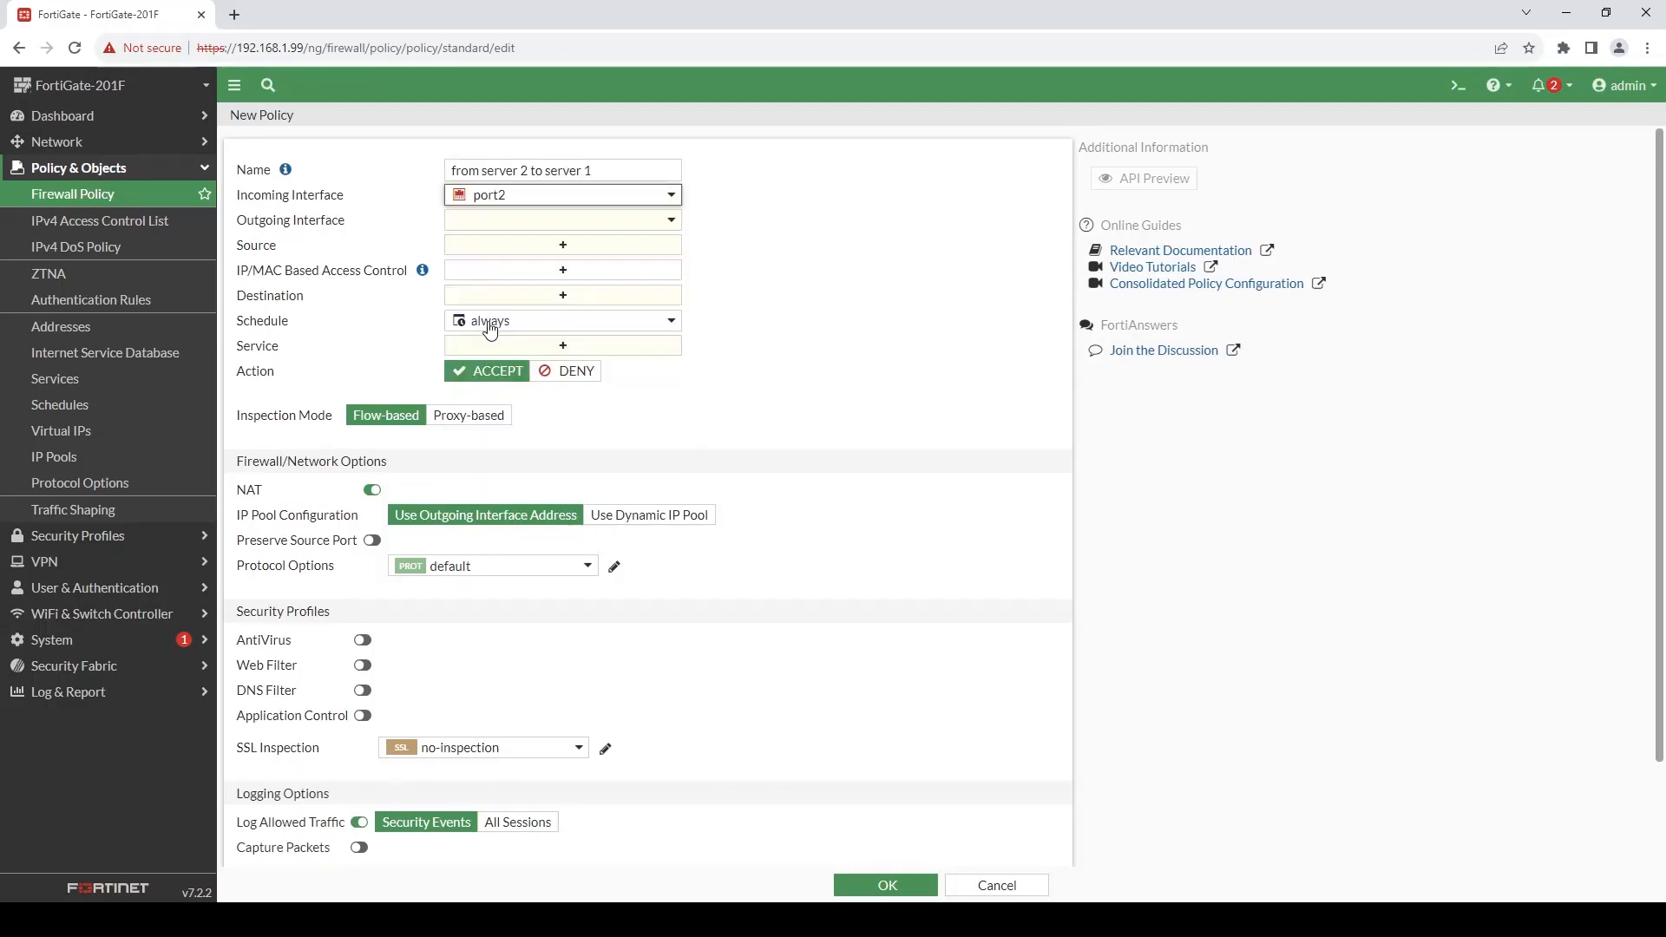
left_click(512, 220)
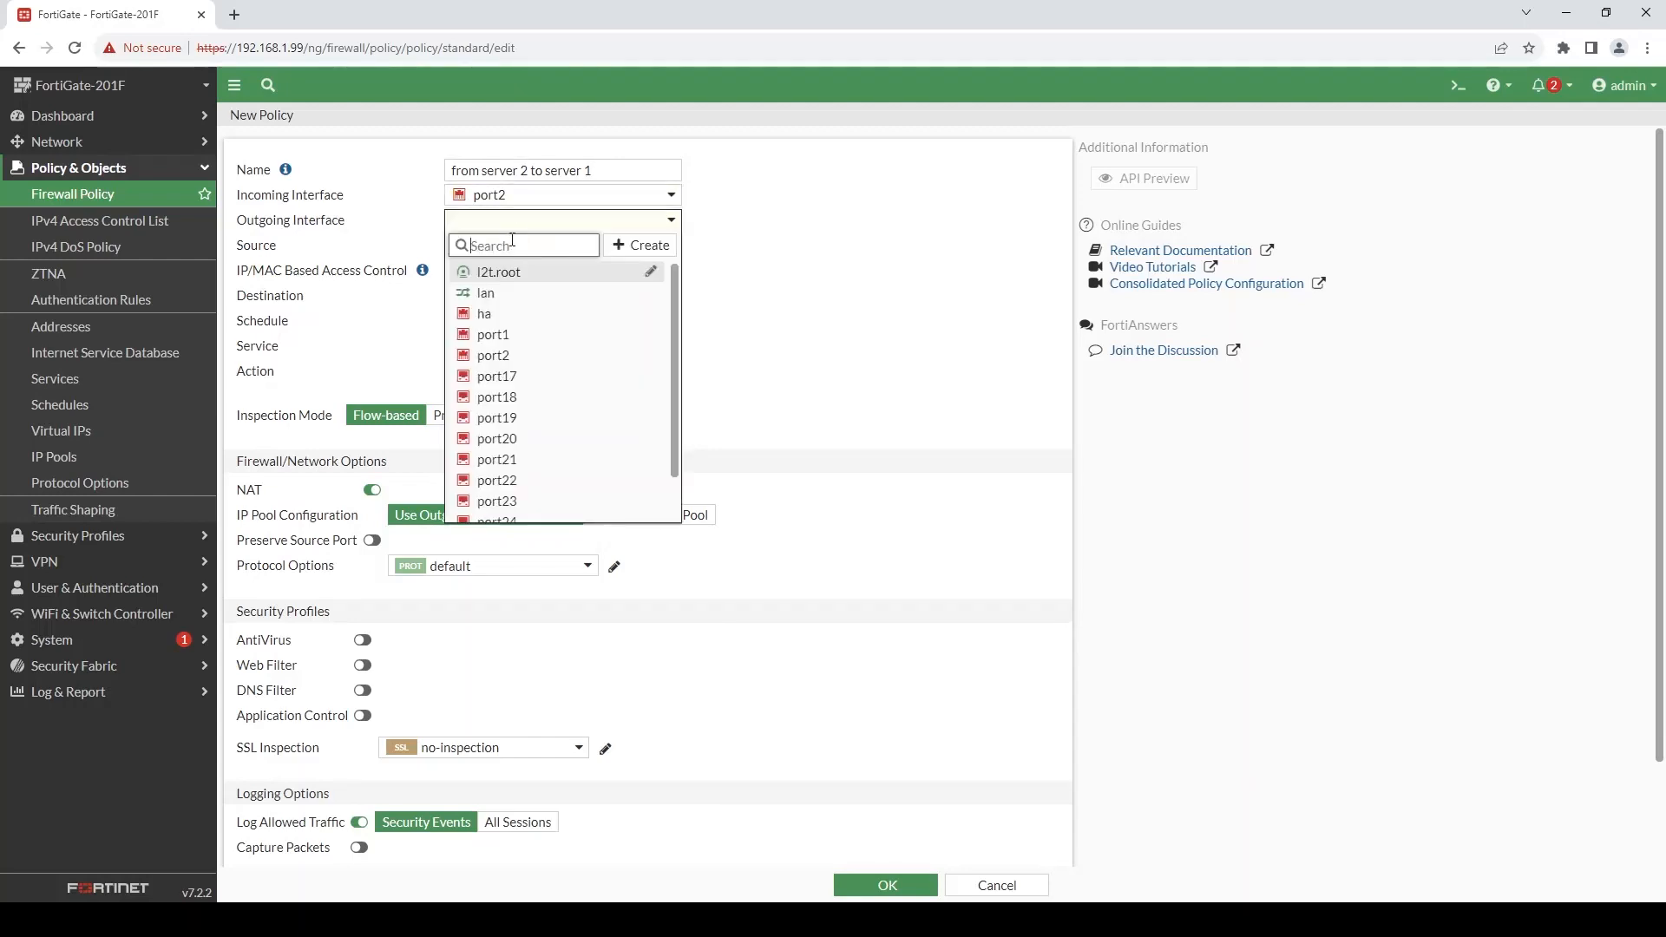
left_click(497, 335)
- Set the reverse policy's source to the server 2 address and its destination to server 1
left_click(560, 257)
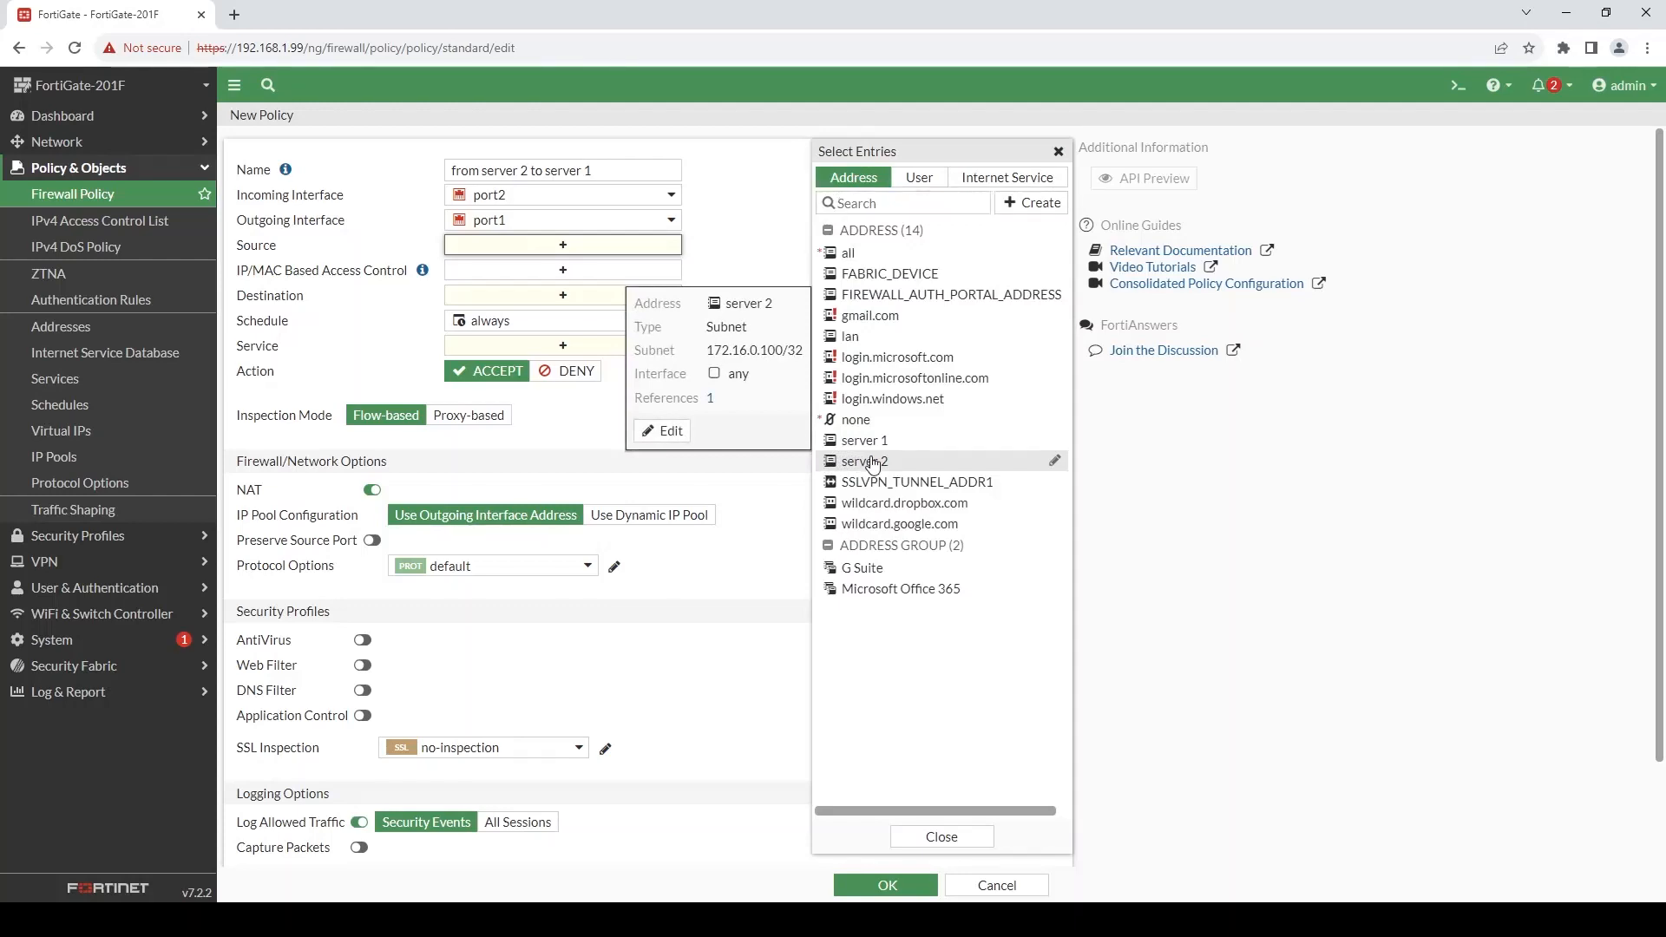
left_click(858, 460)
left_click(560, 314)
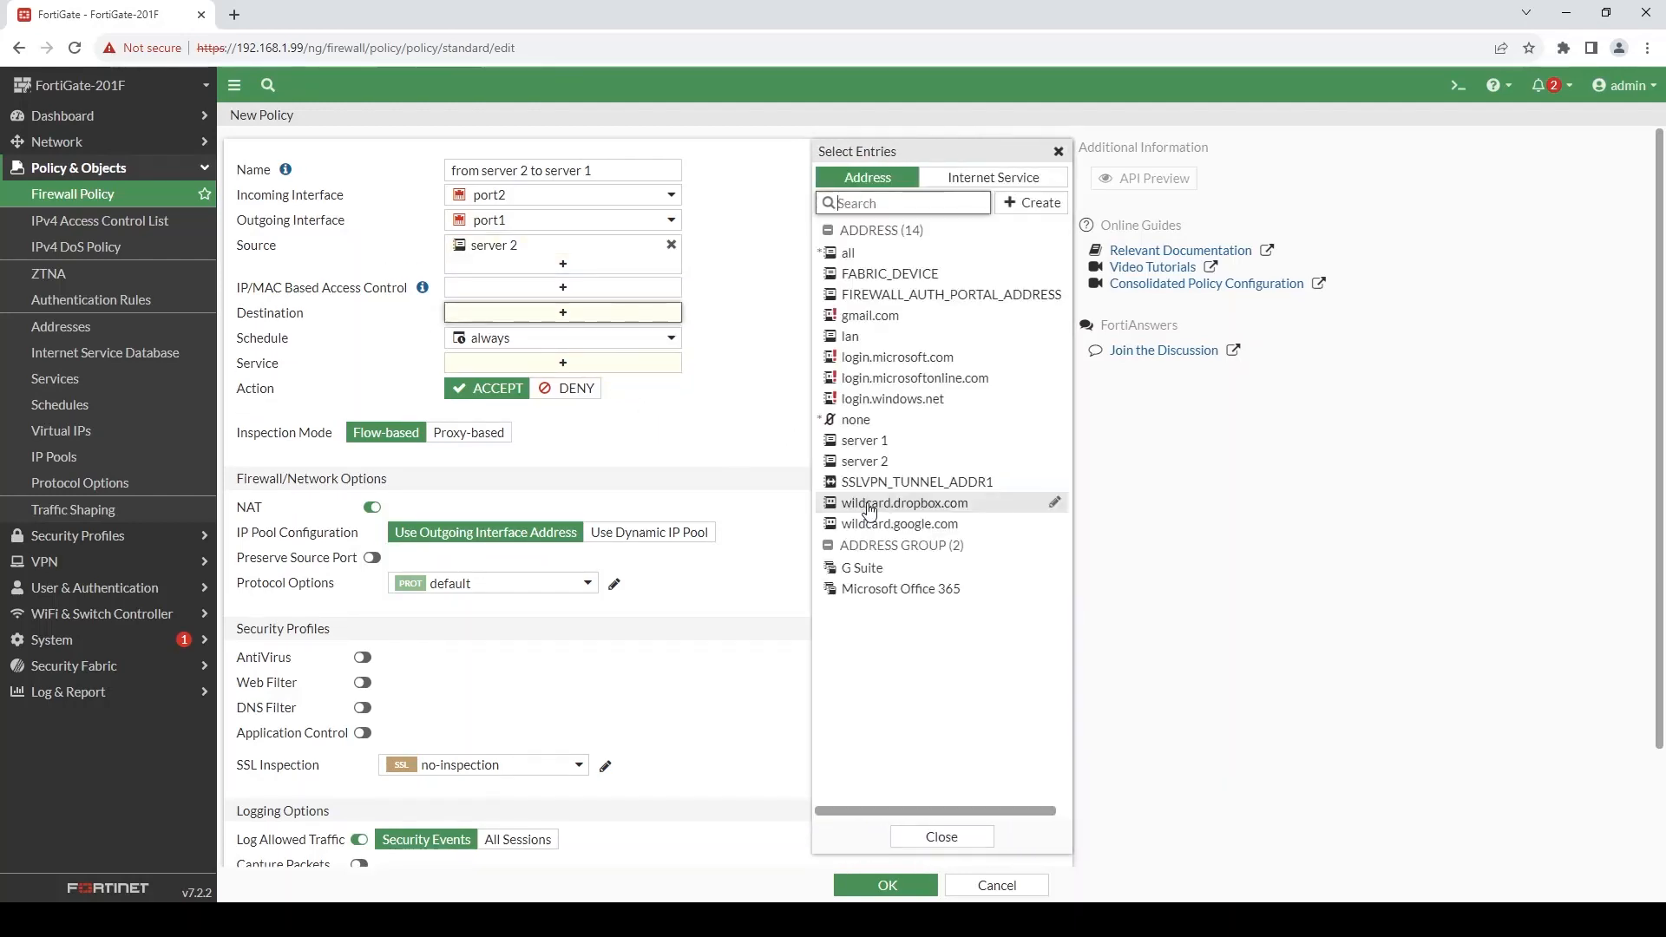
left_click(868, 440)
- Allow the ALL_ICMP service in the server 2 to server 1 policy, log all sessions, and save it
left_click(588, 382)
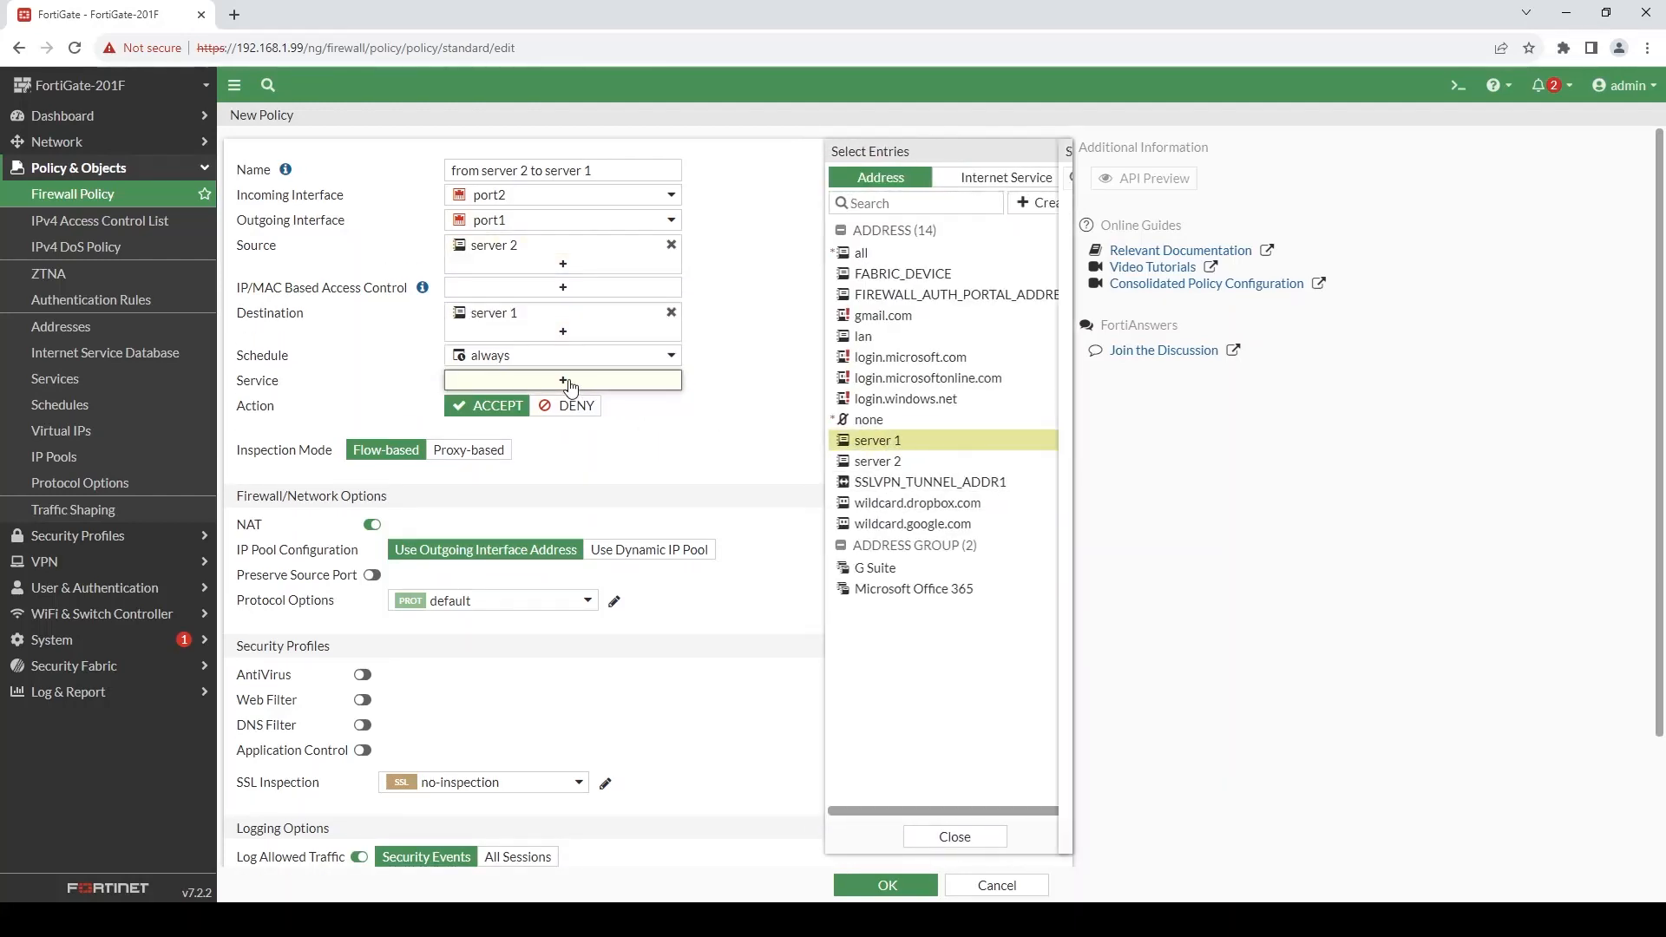
left_click(872, 269)
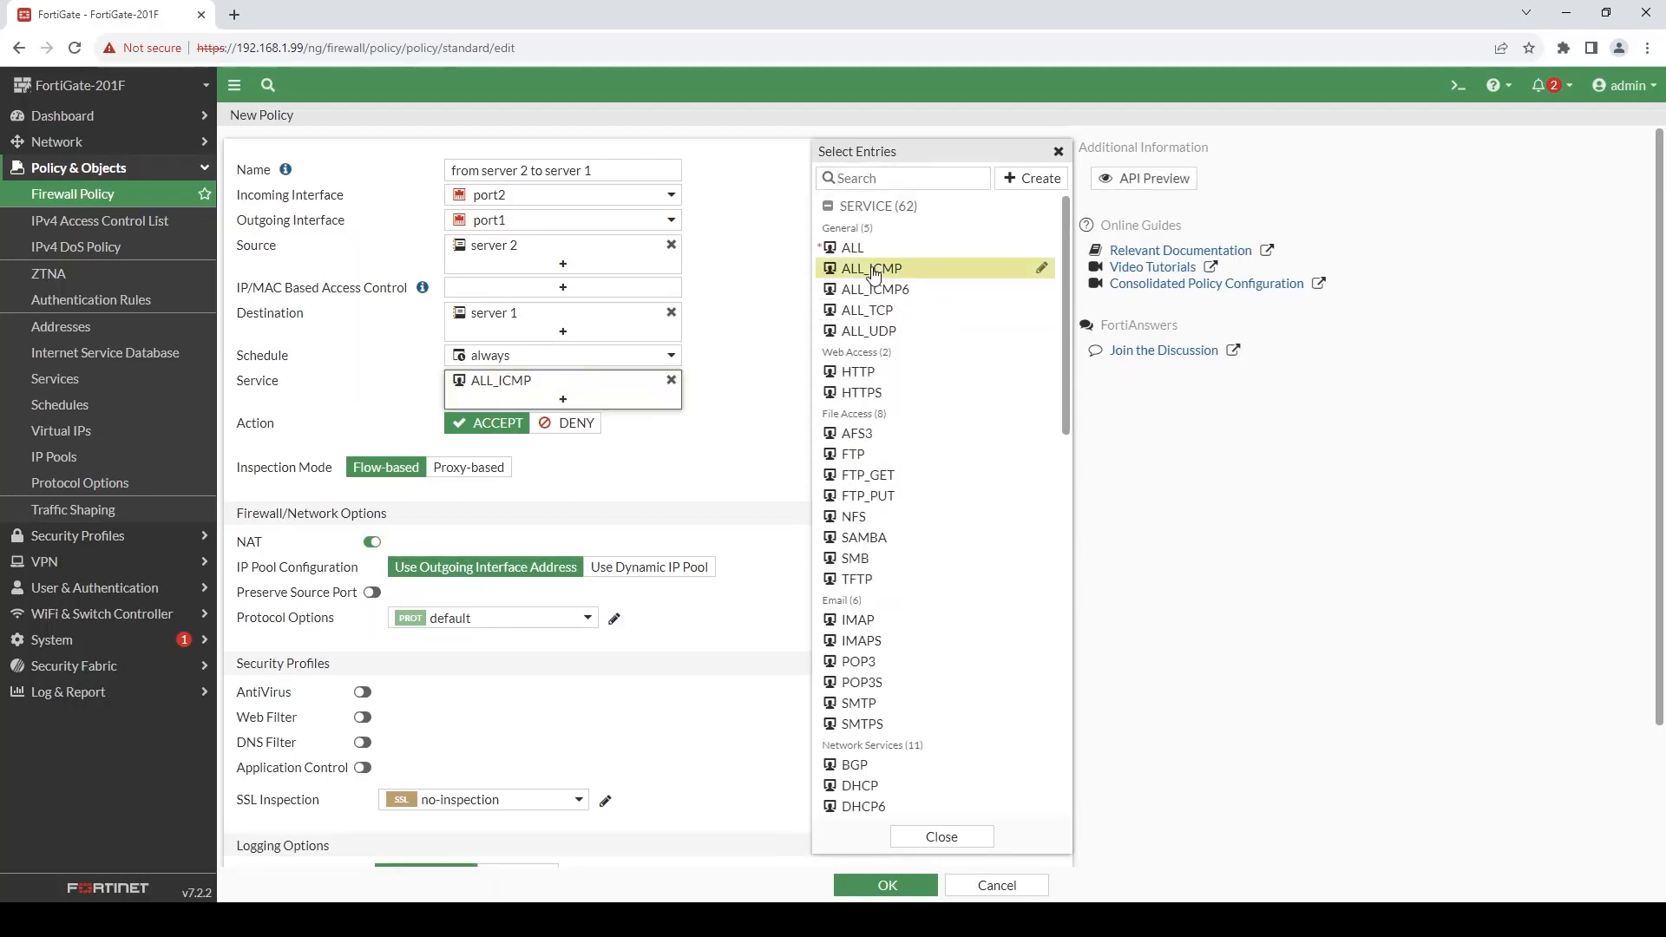
left_click(940, 836)
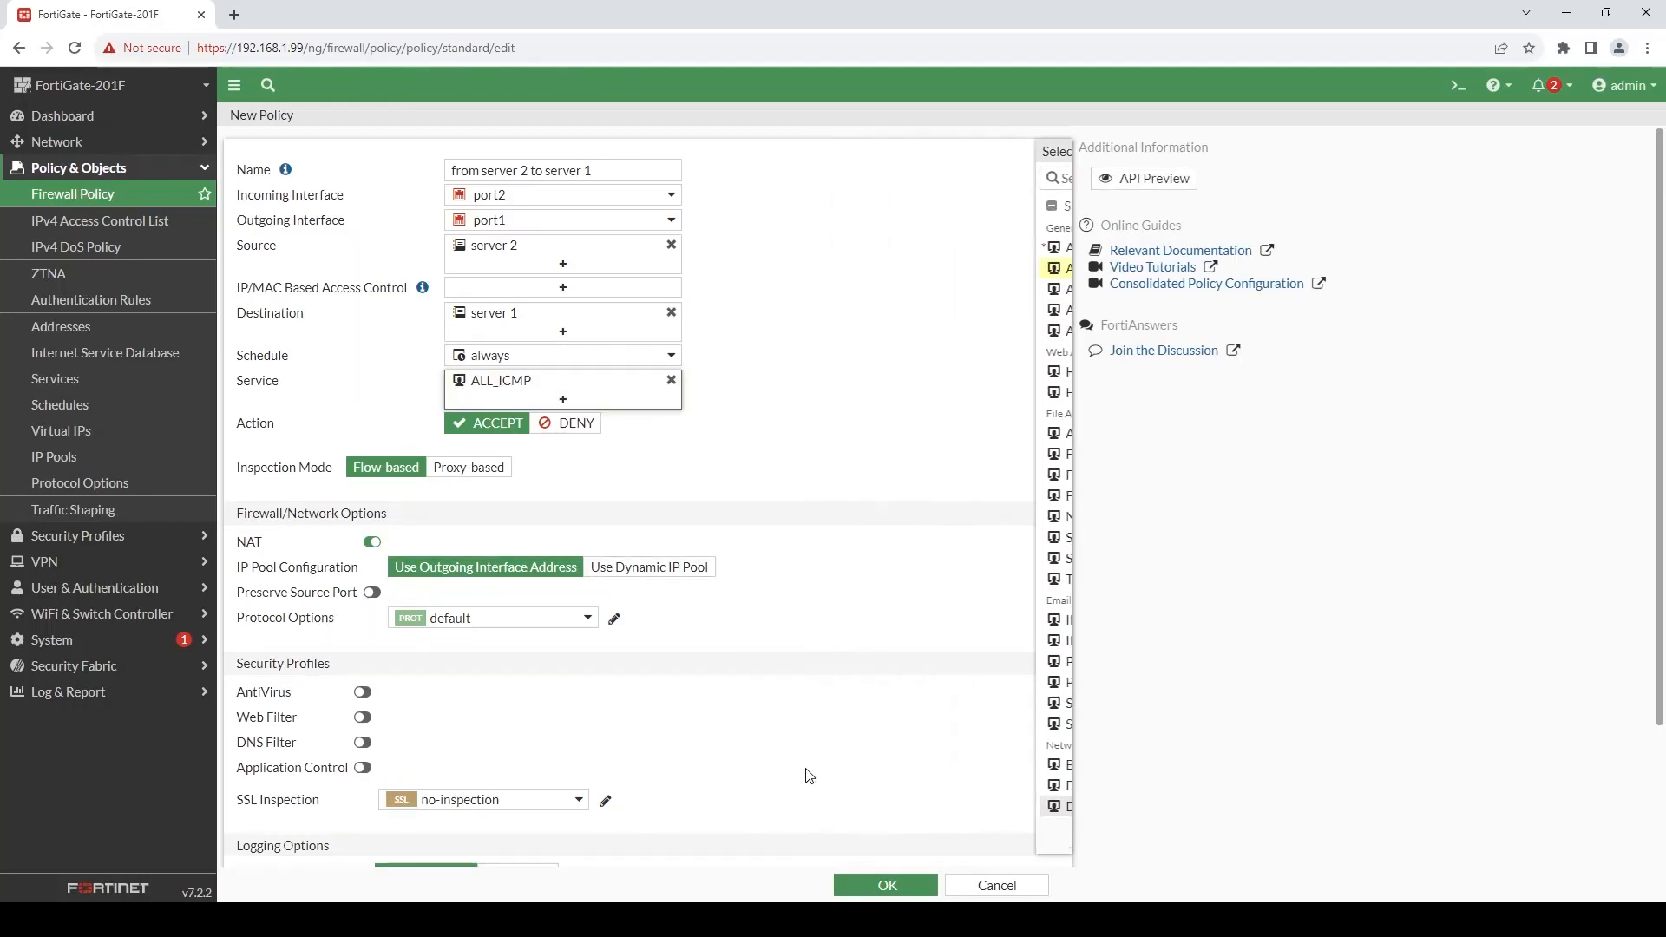
scroll(633, 714, "down", 2)
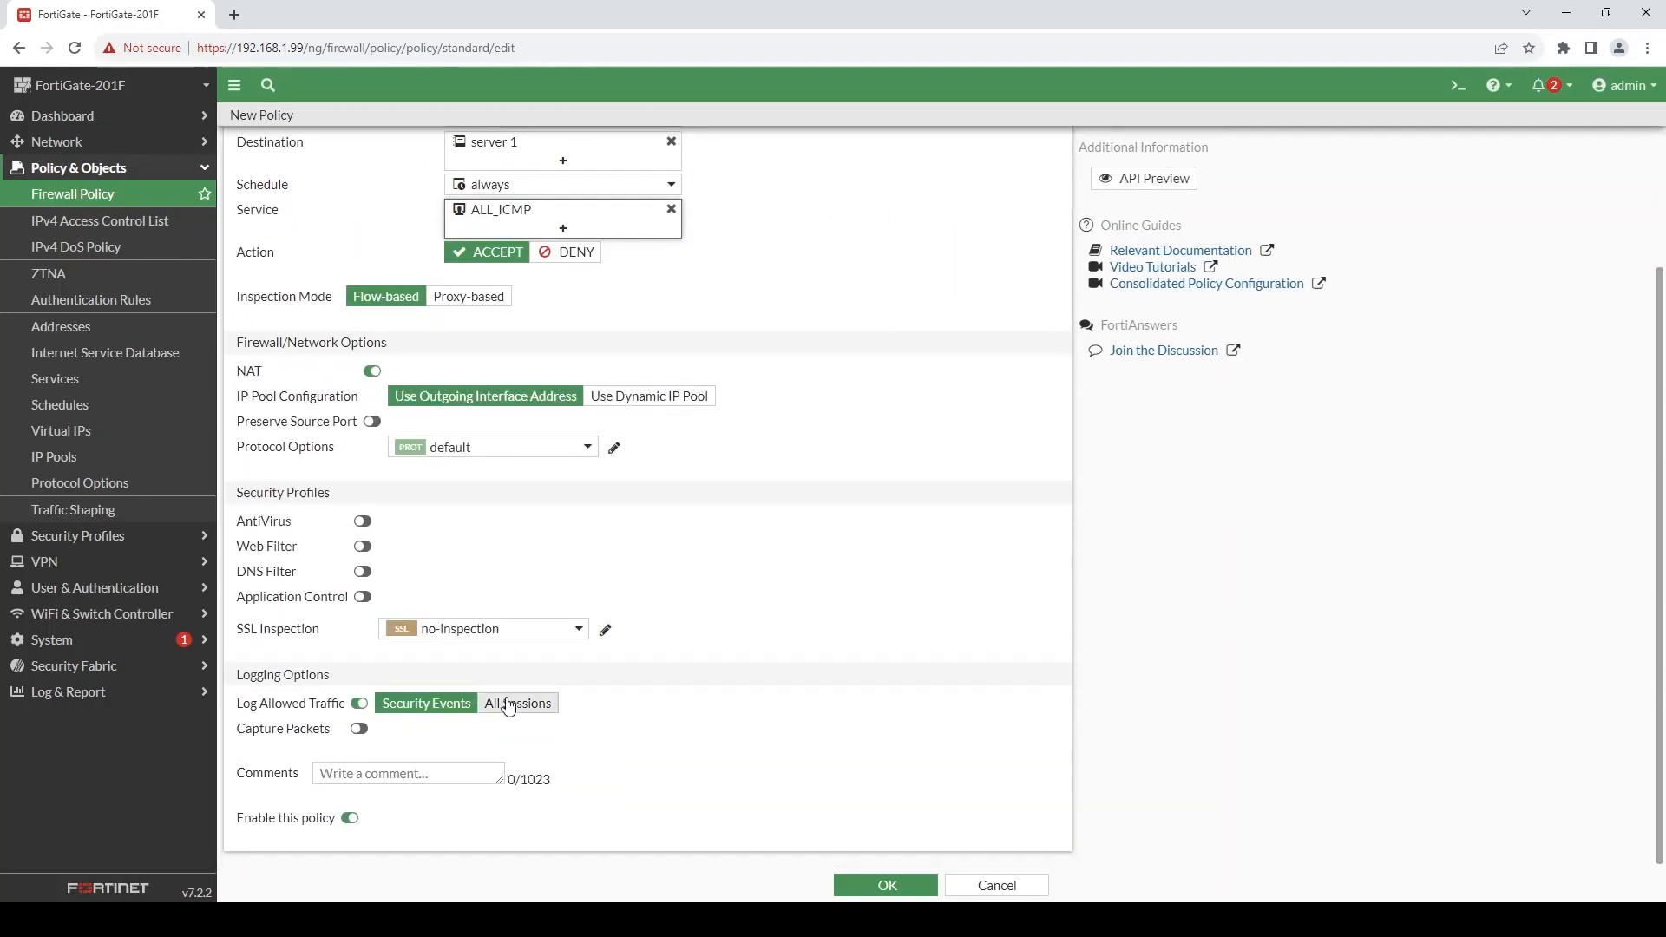
left_click(512, 703)
left_click(872, 886)
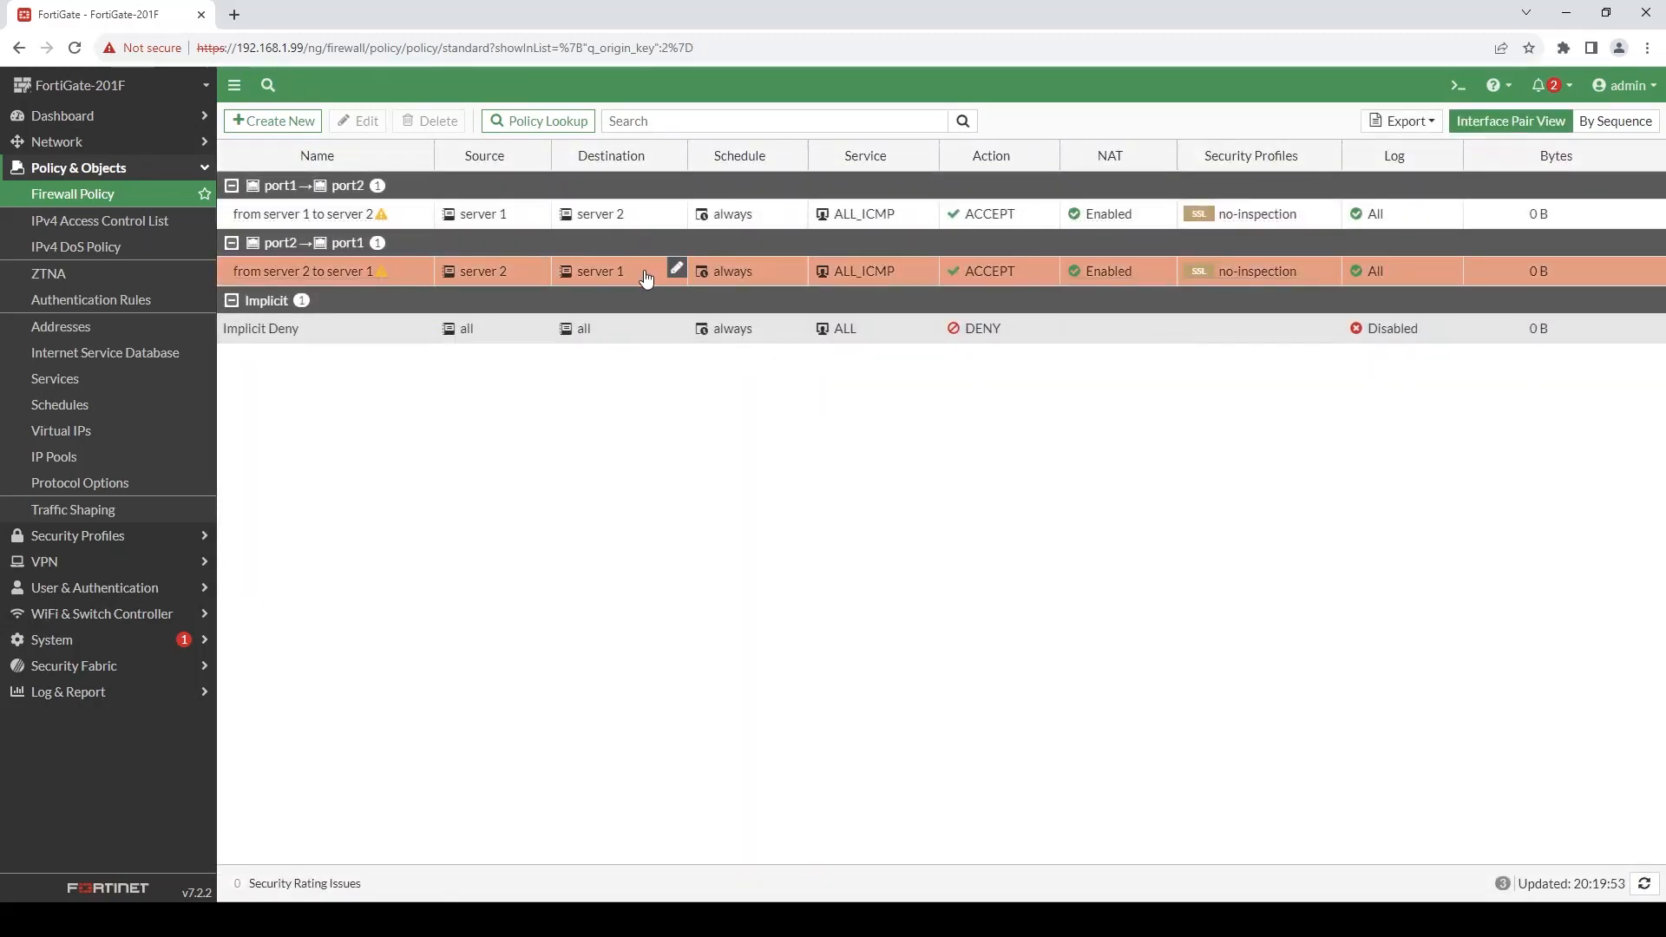
- Enable logging of IPv4 violation traffic on the Implicit Deny policy and save it
left_click(631, 337)
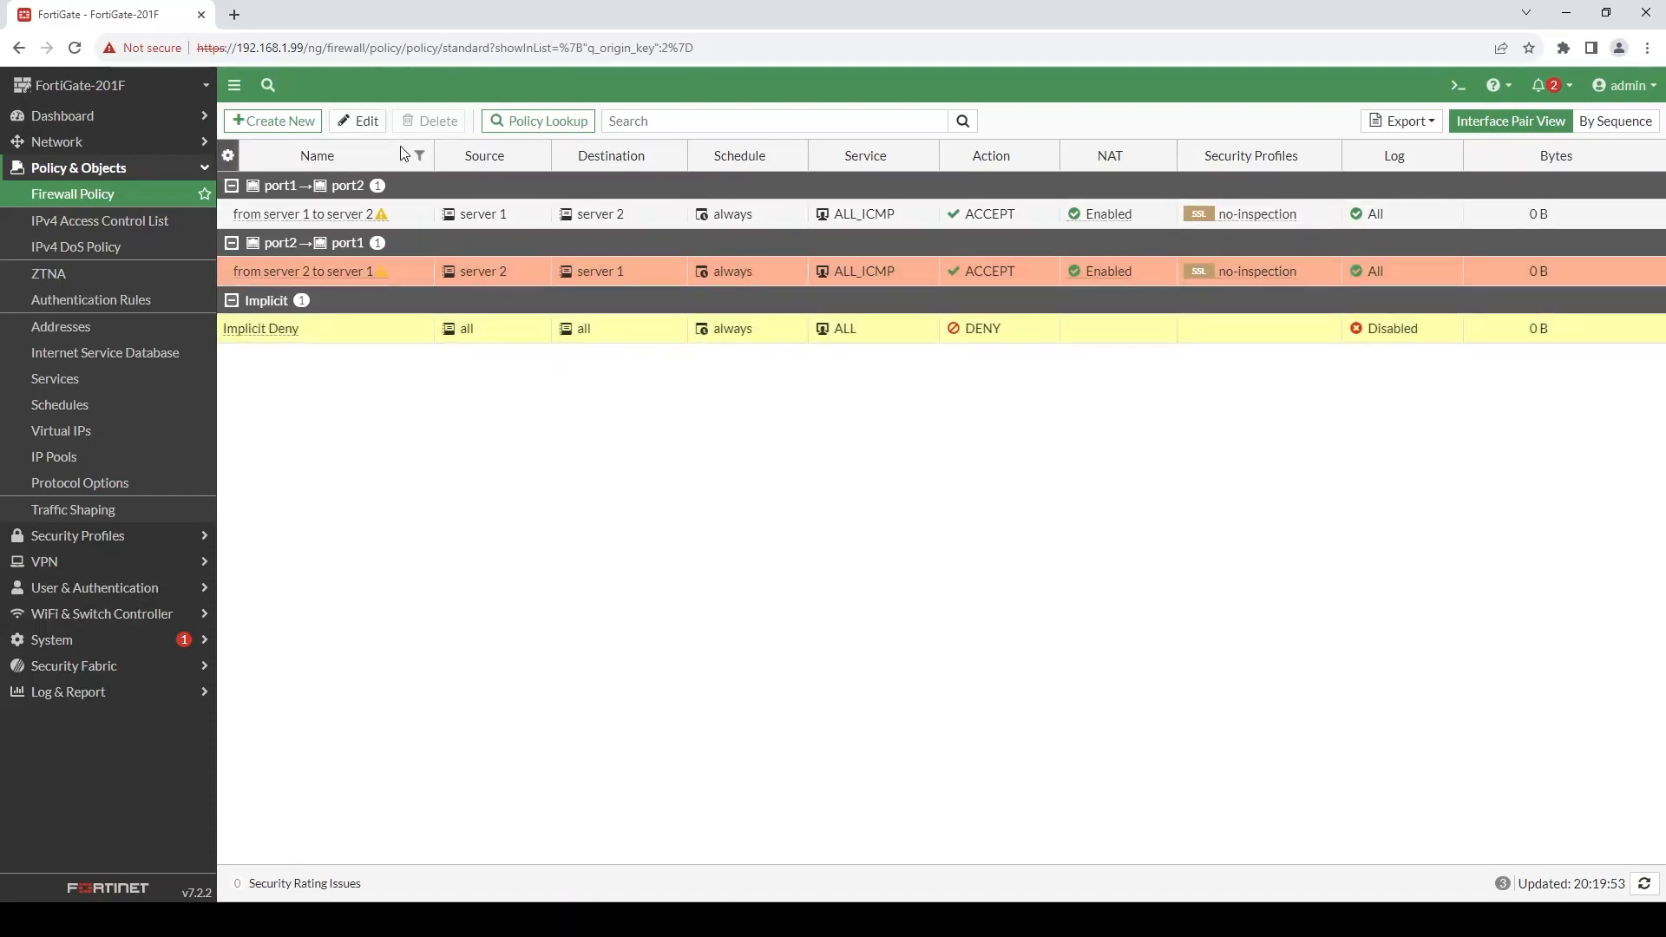
left_click(358, 121)
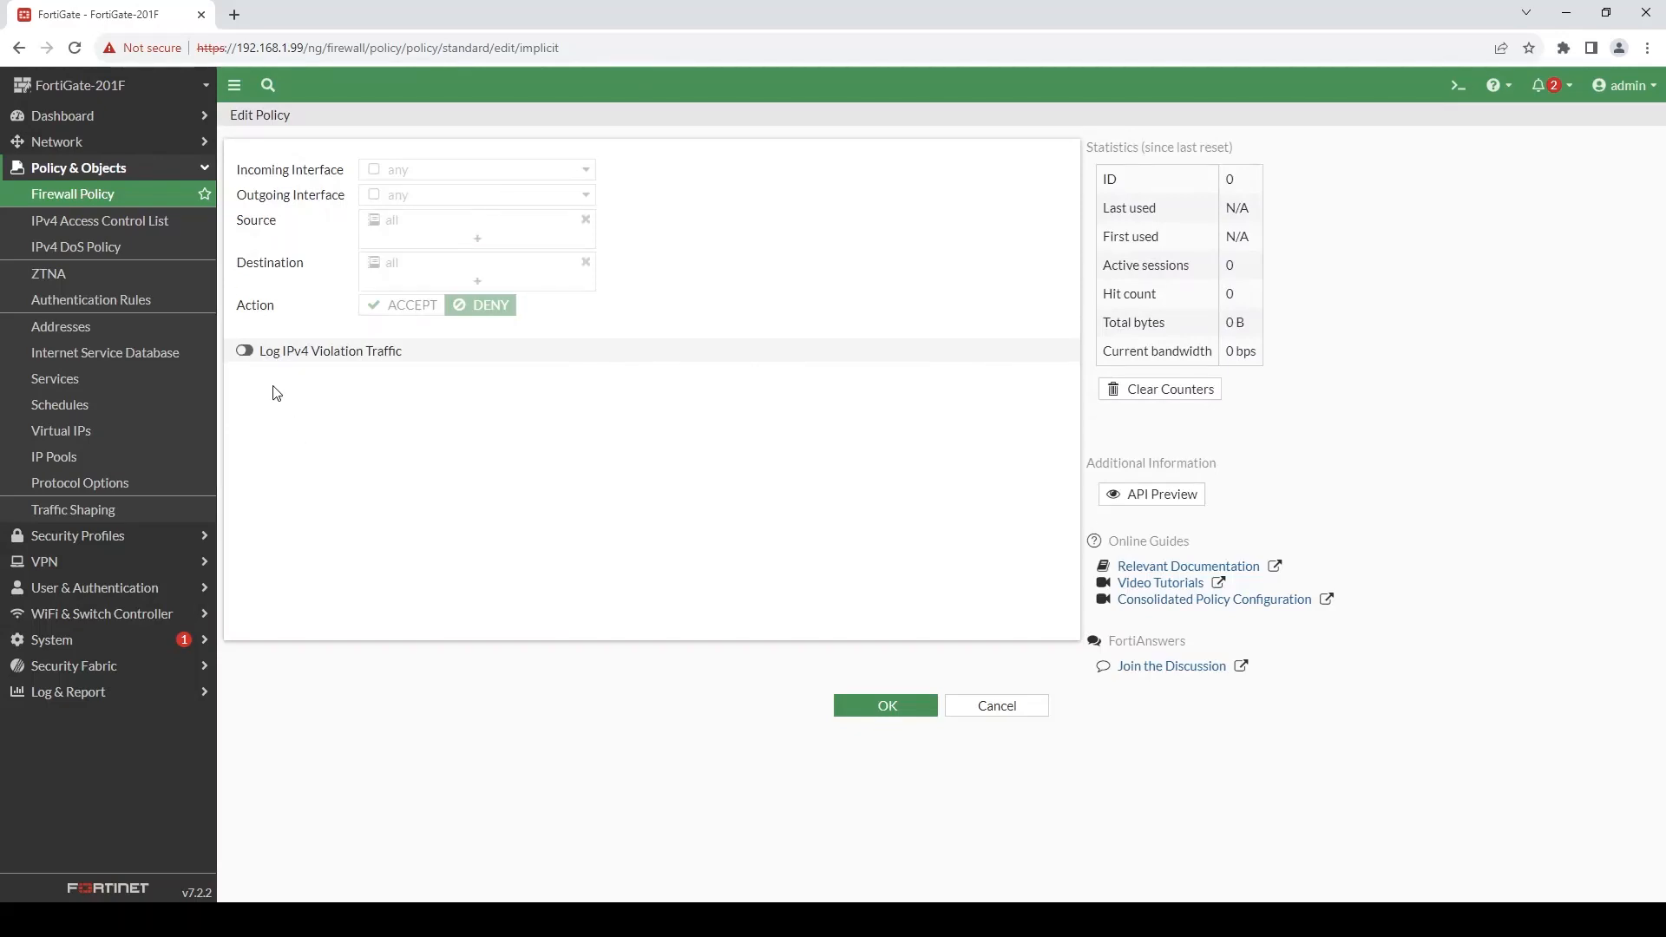
left_click(244, 350)
left_click(847, 706)
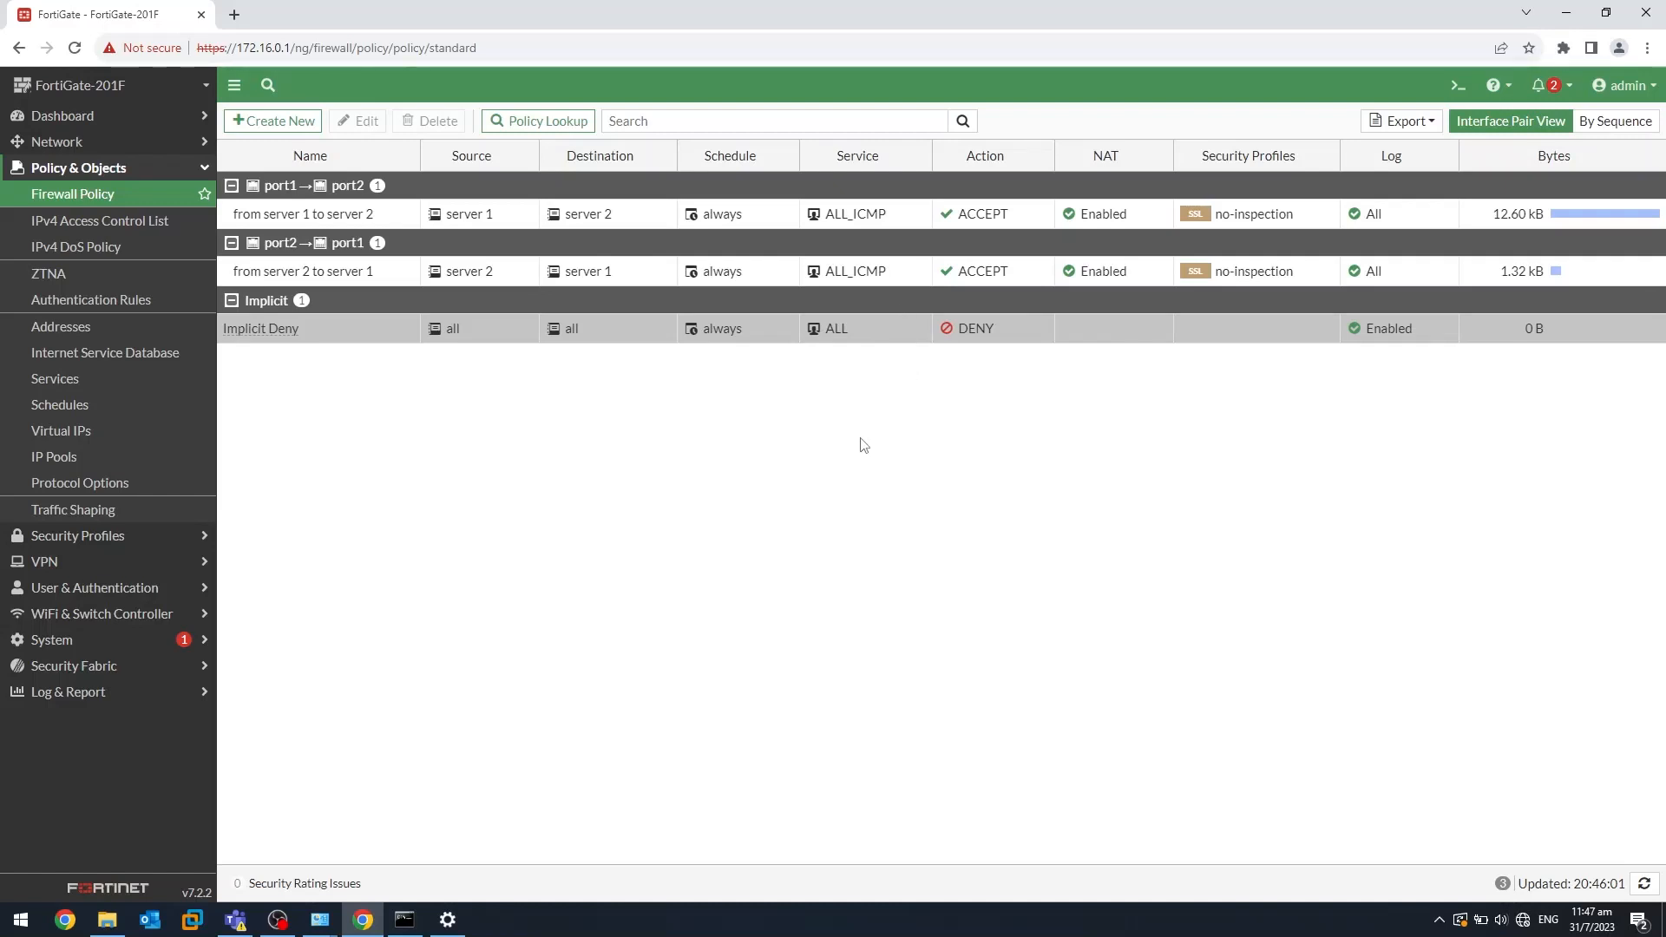
- Switch to the Windows Network Connections window and check the Ethernet adapter's IPv4 address, subnet mask and default gateway
left_click(320, 920)
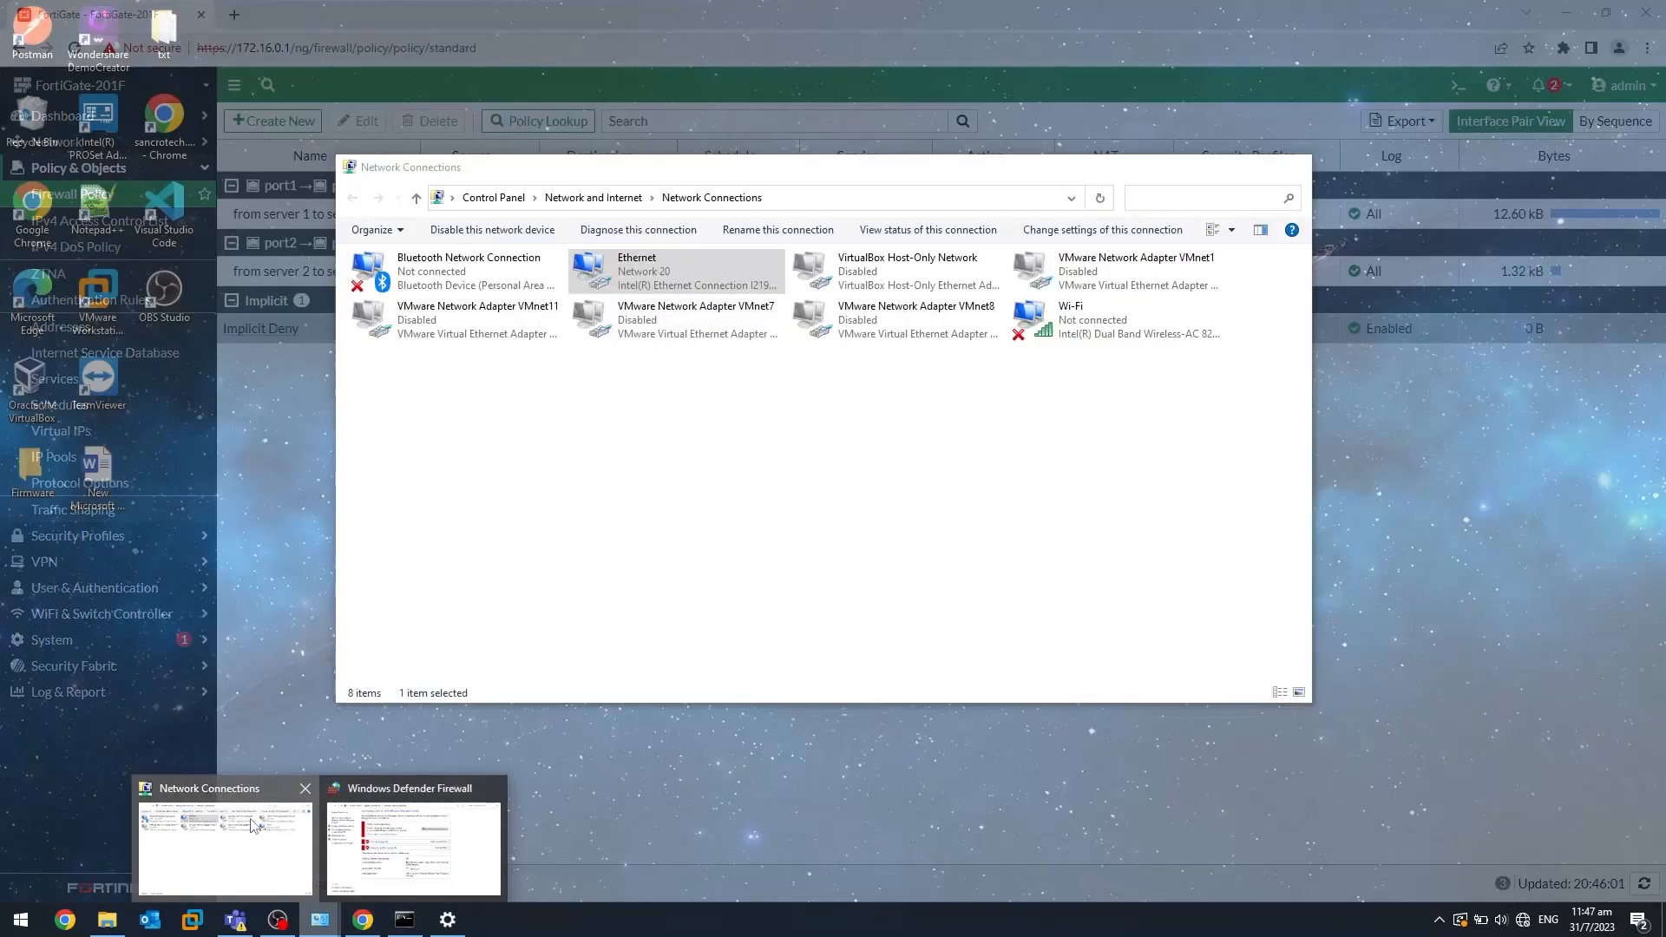
left_click(264, 844)
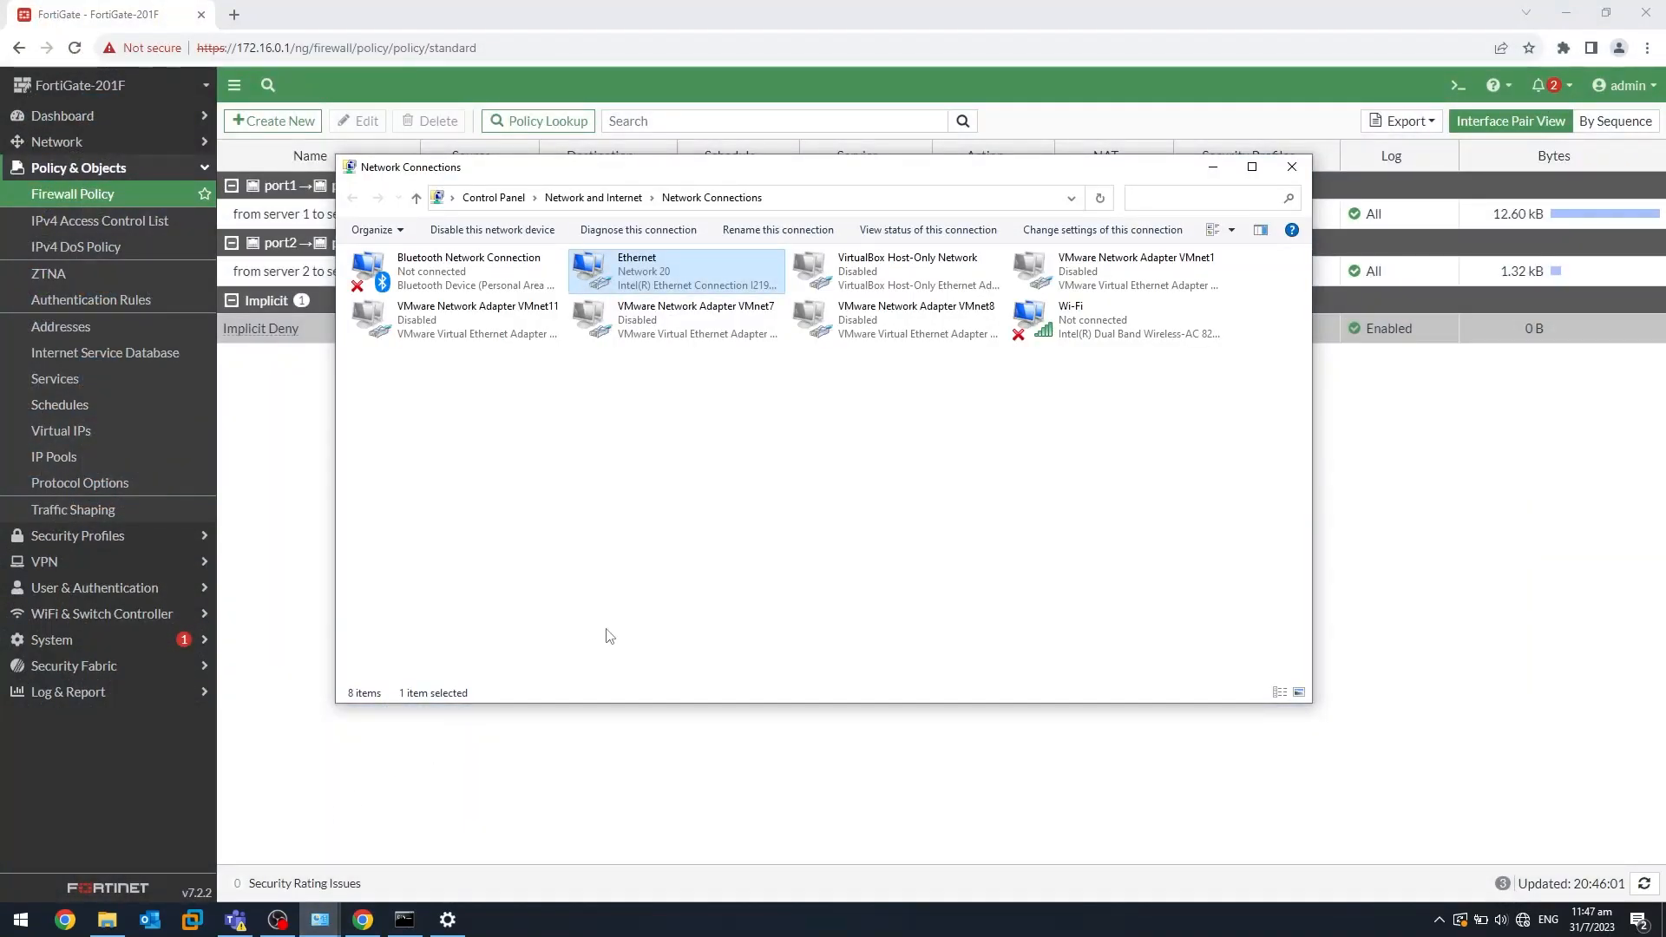
double_click(681, 267)
left_click(735, 604)
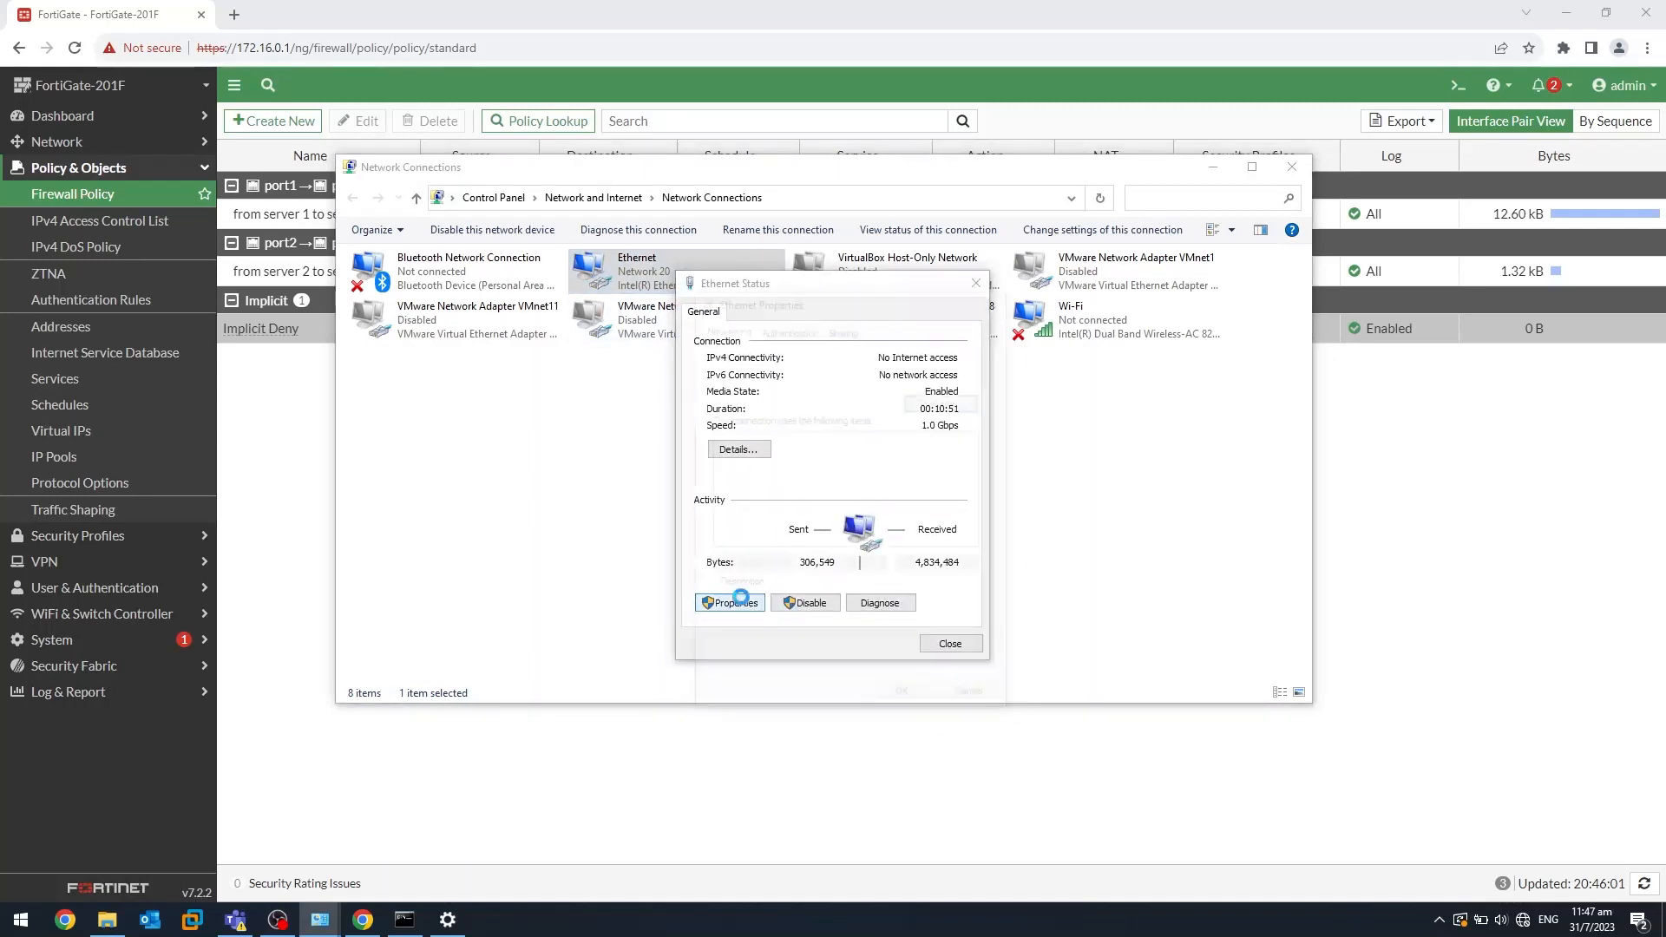
double_click(823, 513)
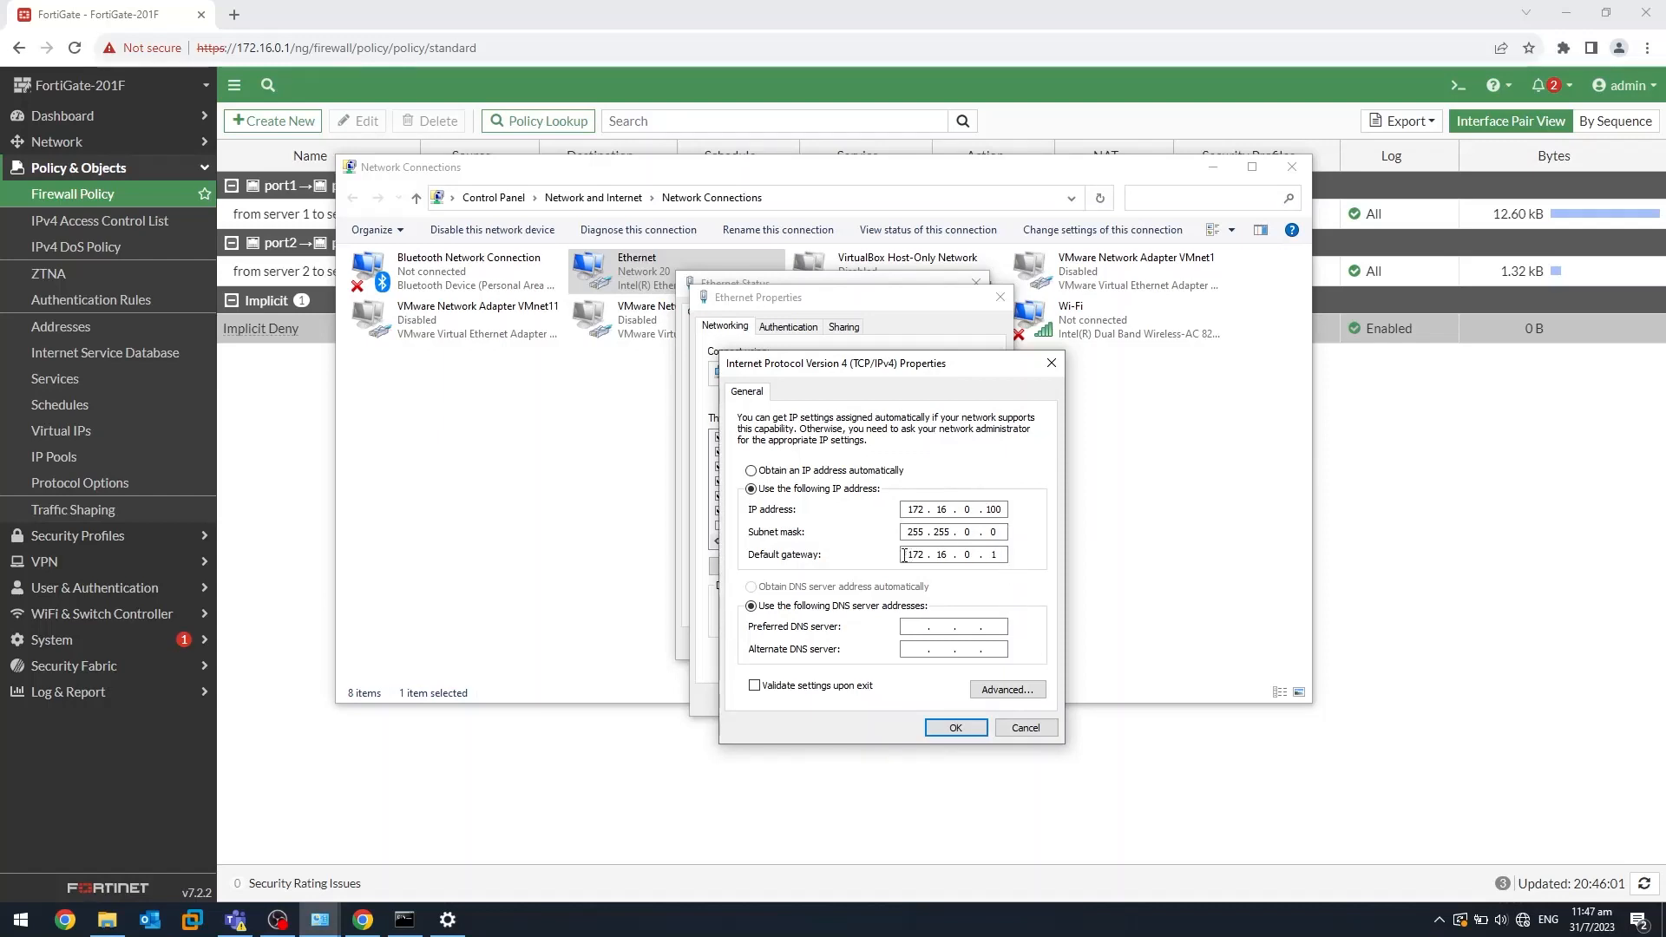
left_click(955, 727)
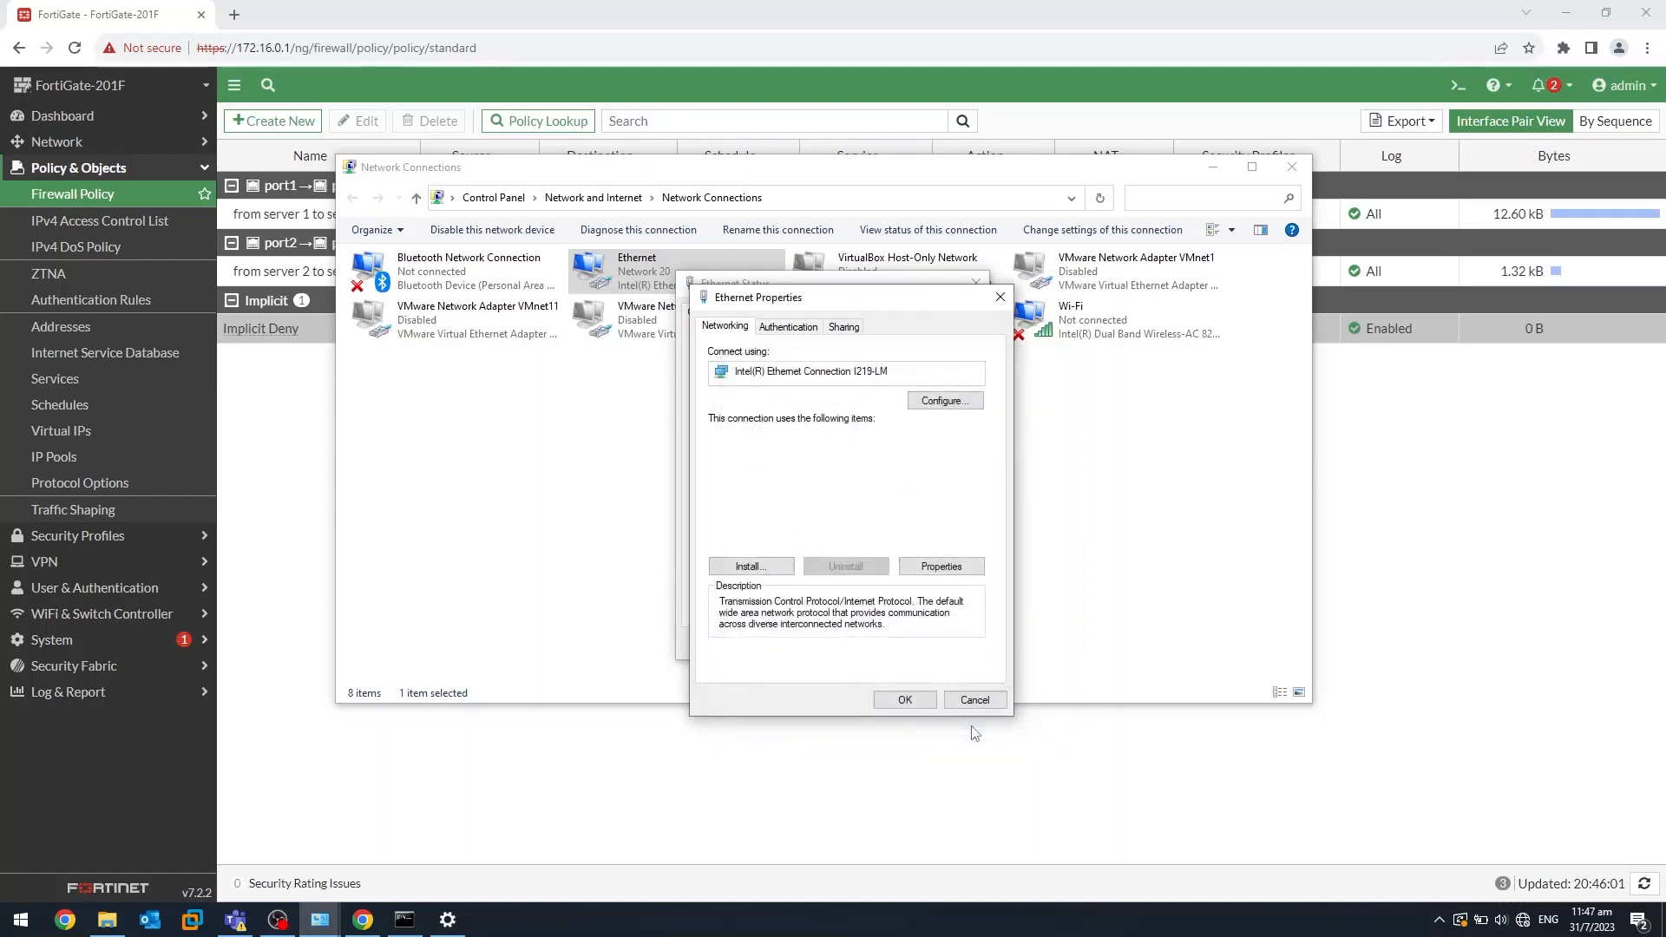
left_click(927, 701)
left_click(949, 643)
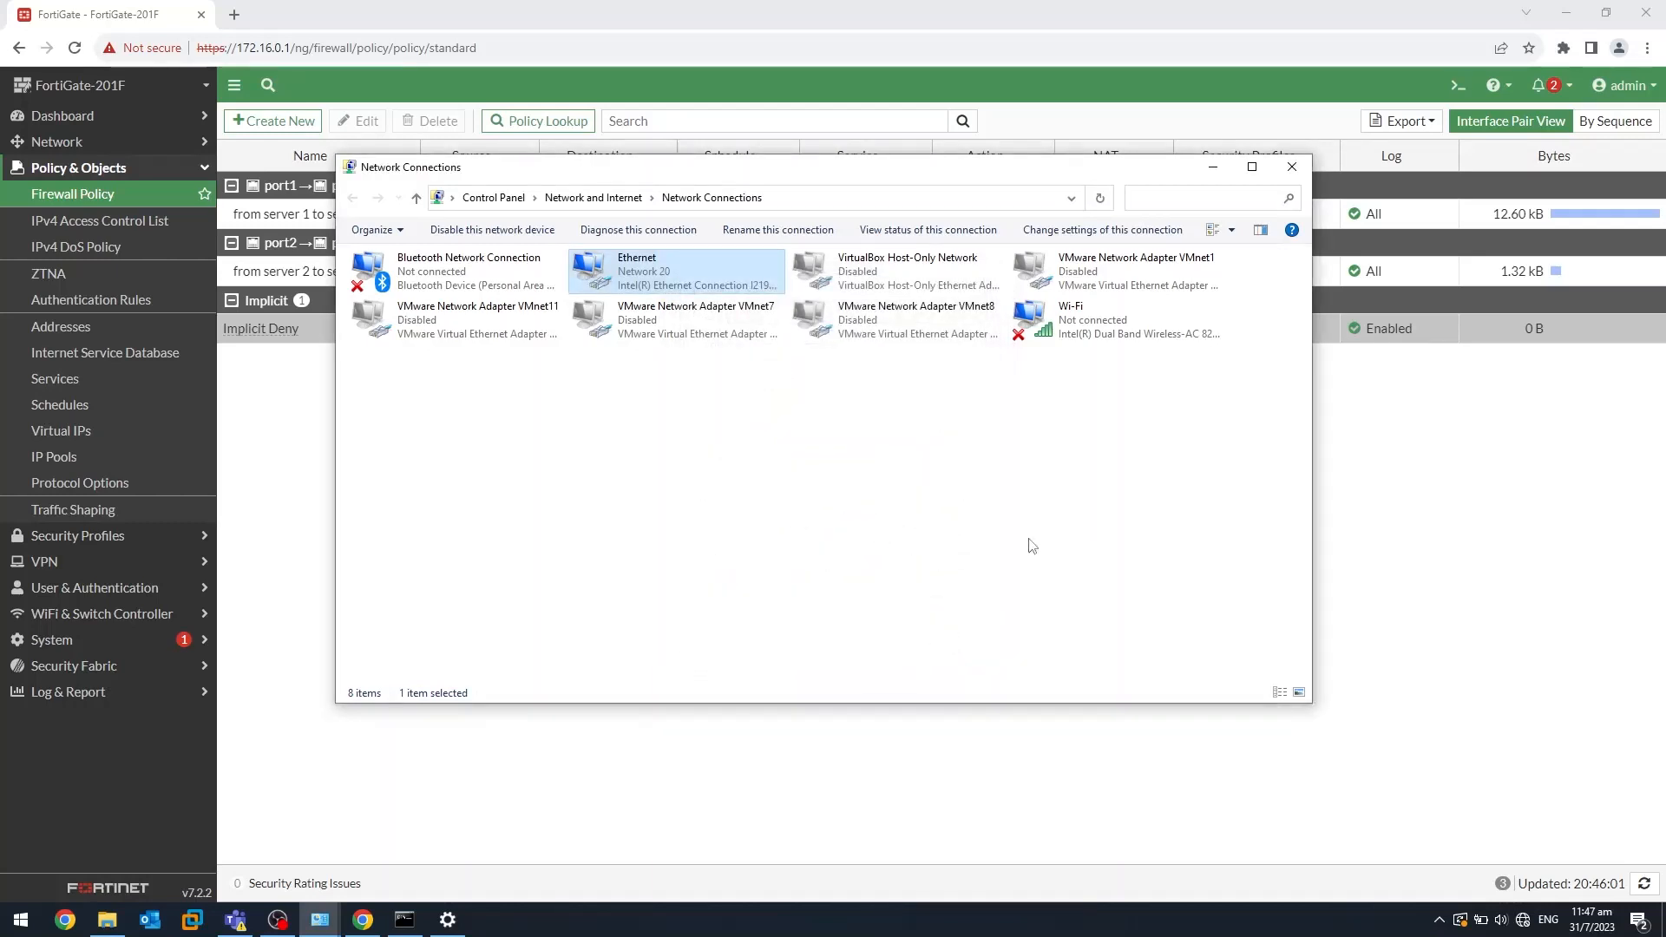
left_click(1213, 171)
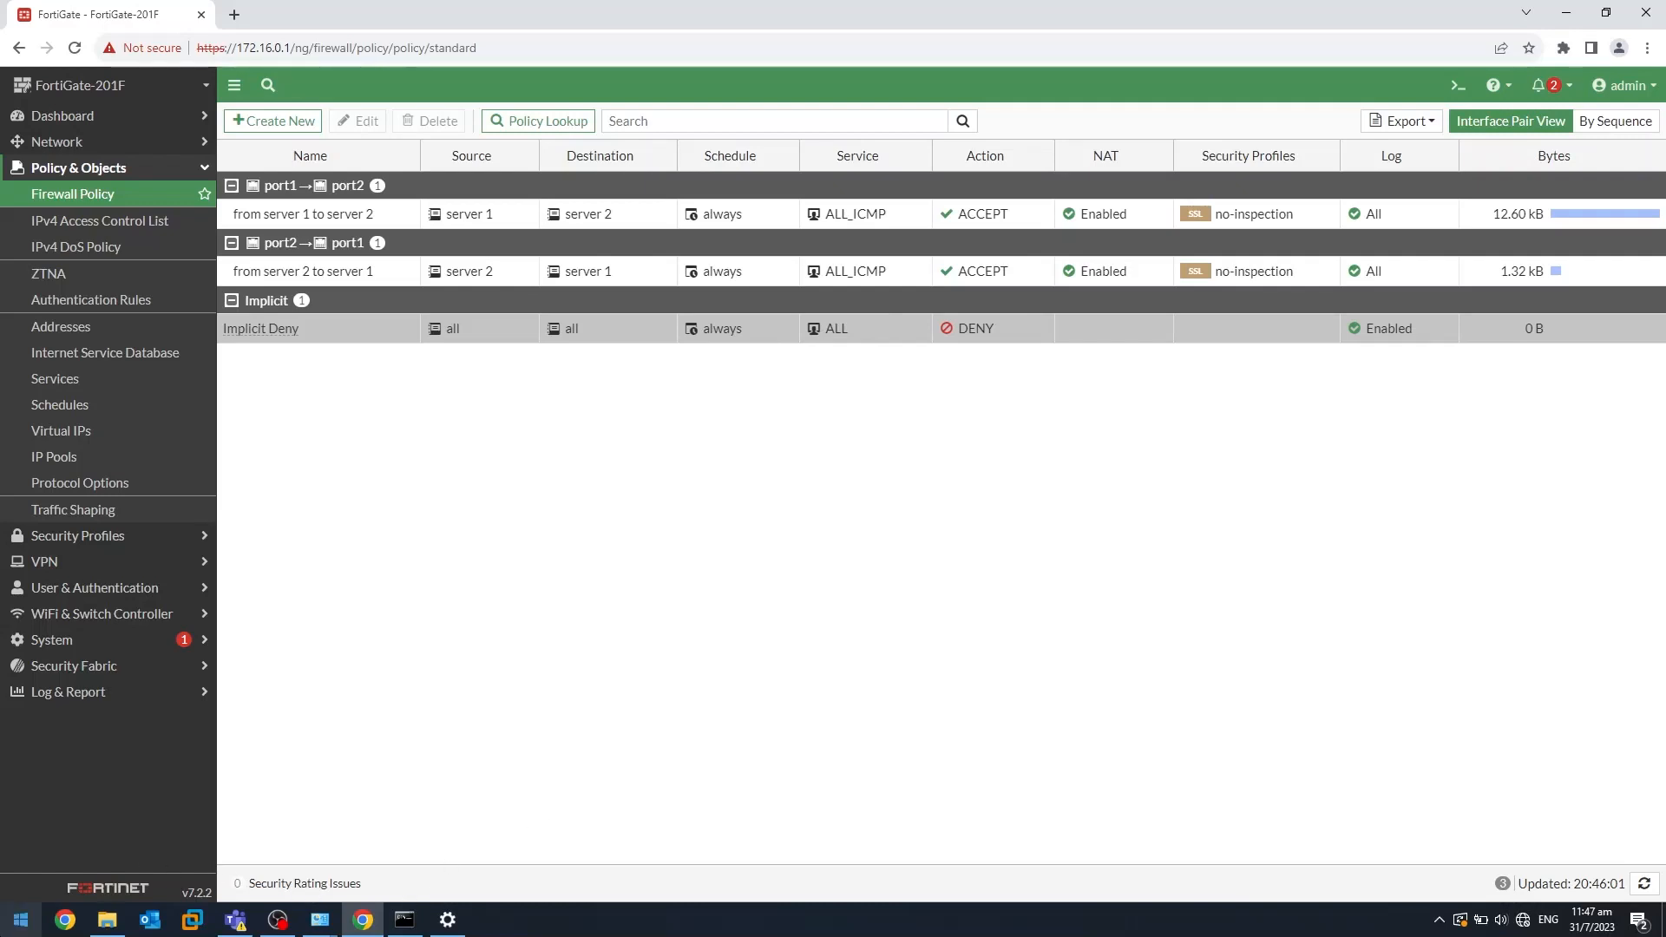
- Open a Command Prompt and ping 192.168.0.100 twice to test the connection to server 1
left_click(11, 928)
type("cm")
key("Return")
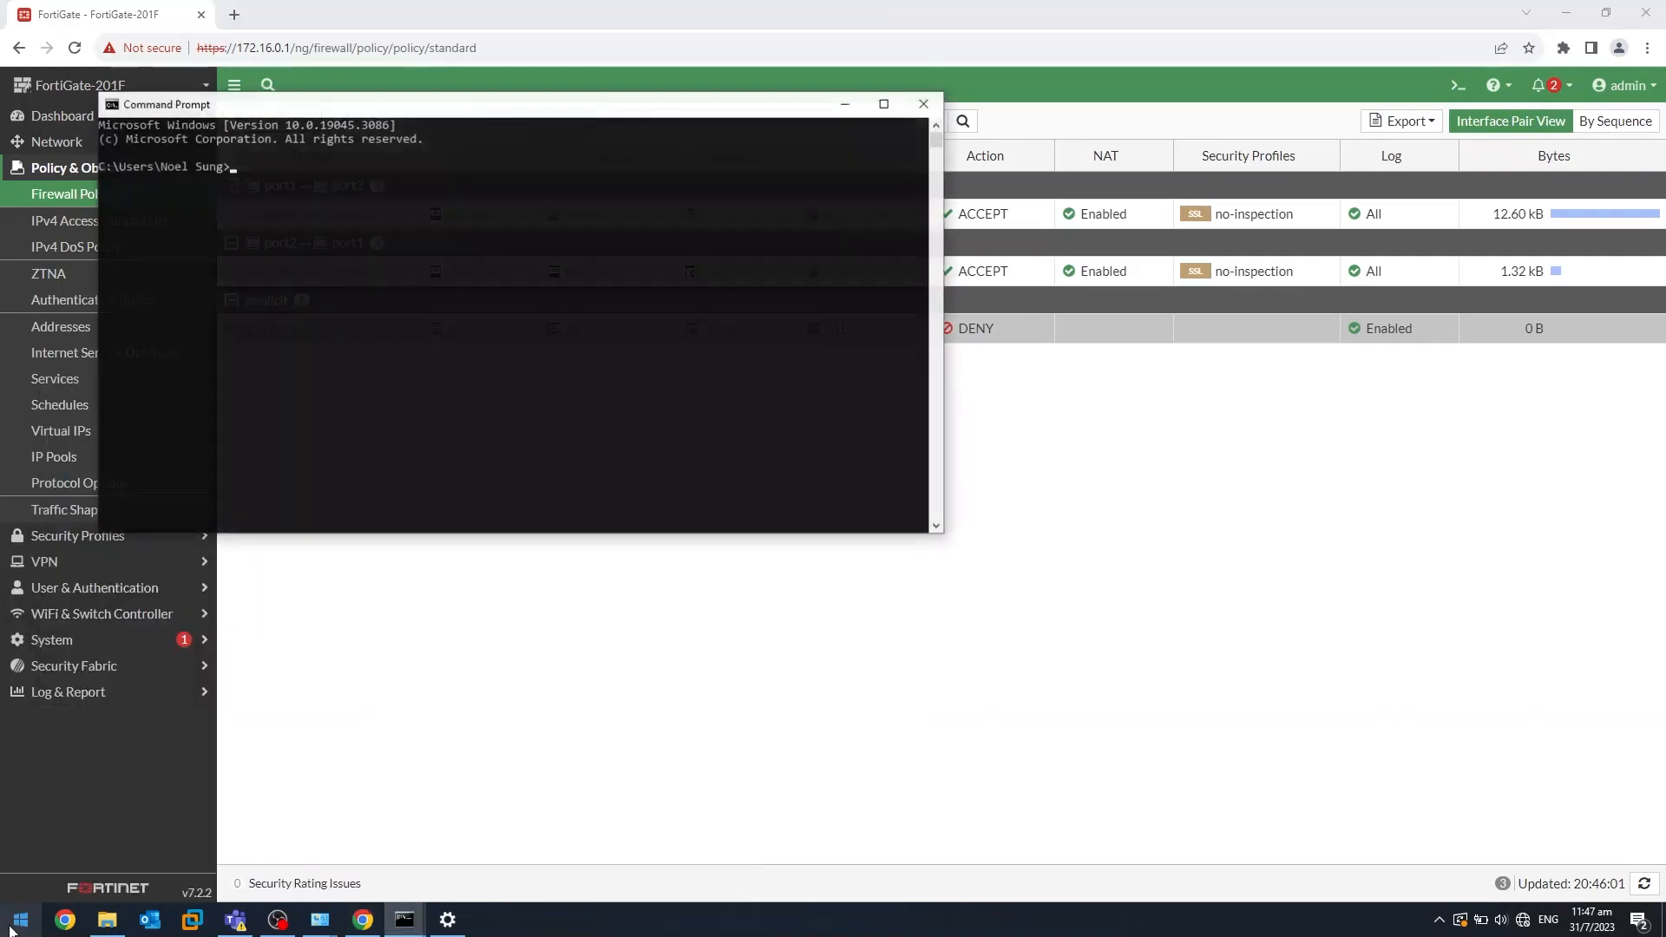
type("ping")
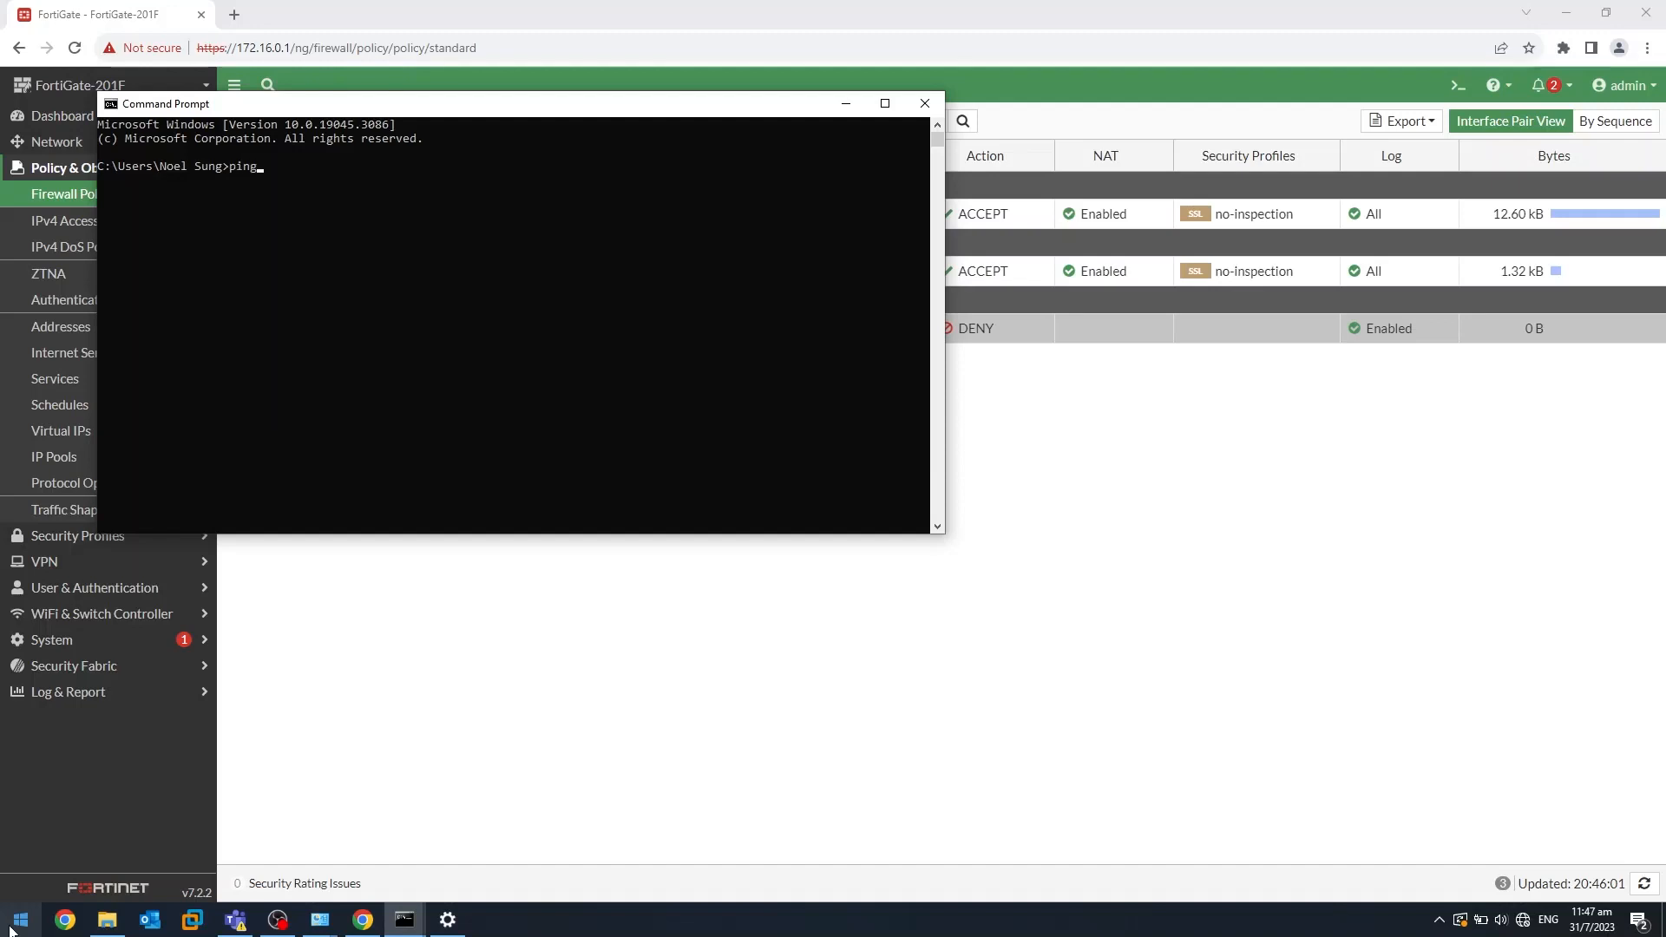
type(" 192.168.0.100")
key("Return")
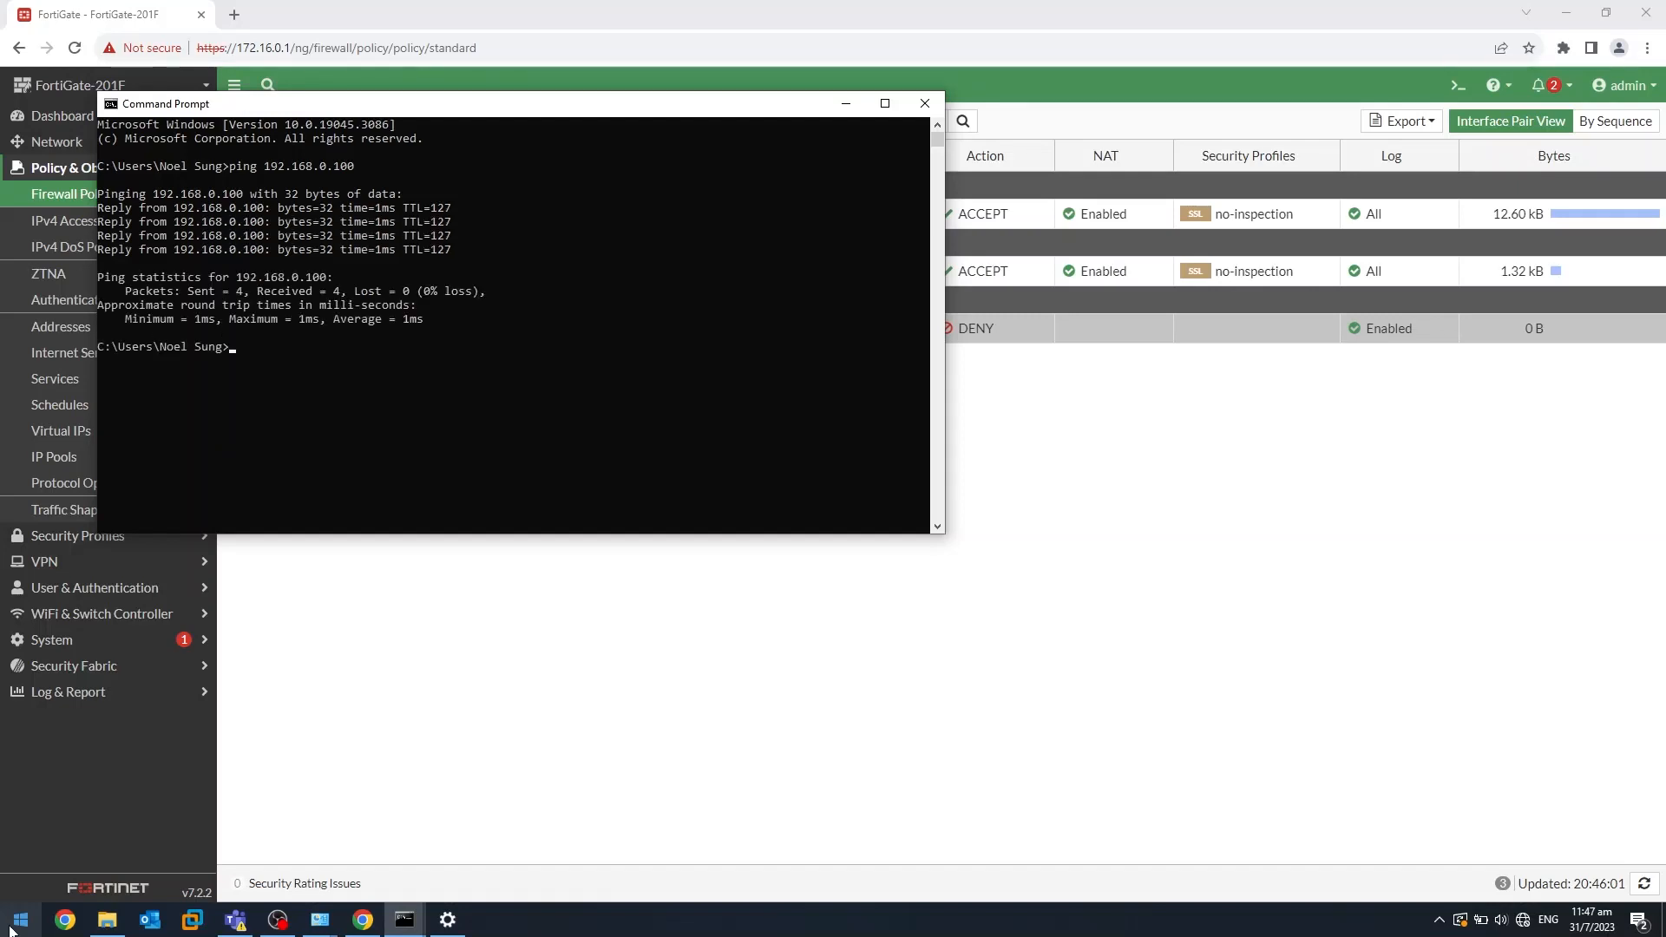
key("Up")
key("Return")
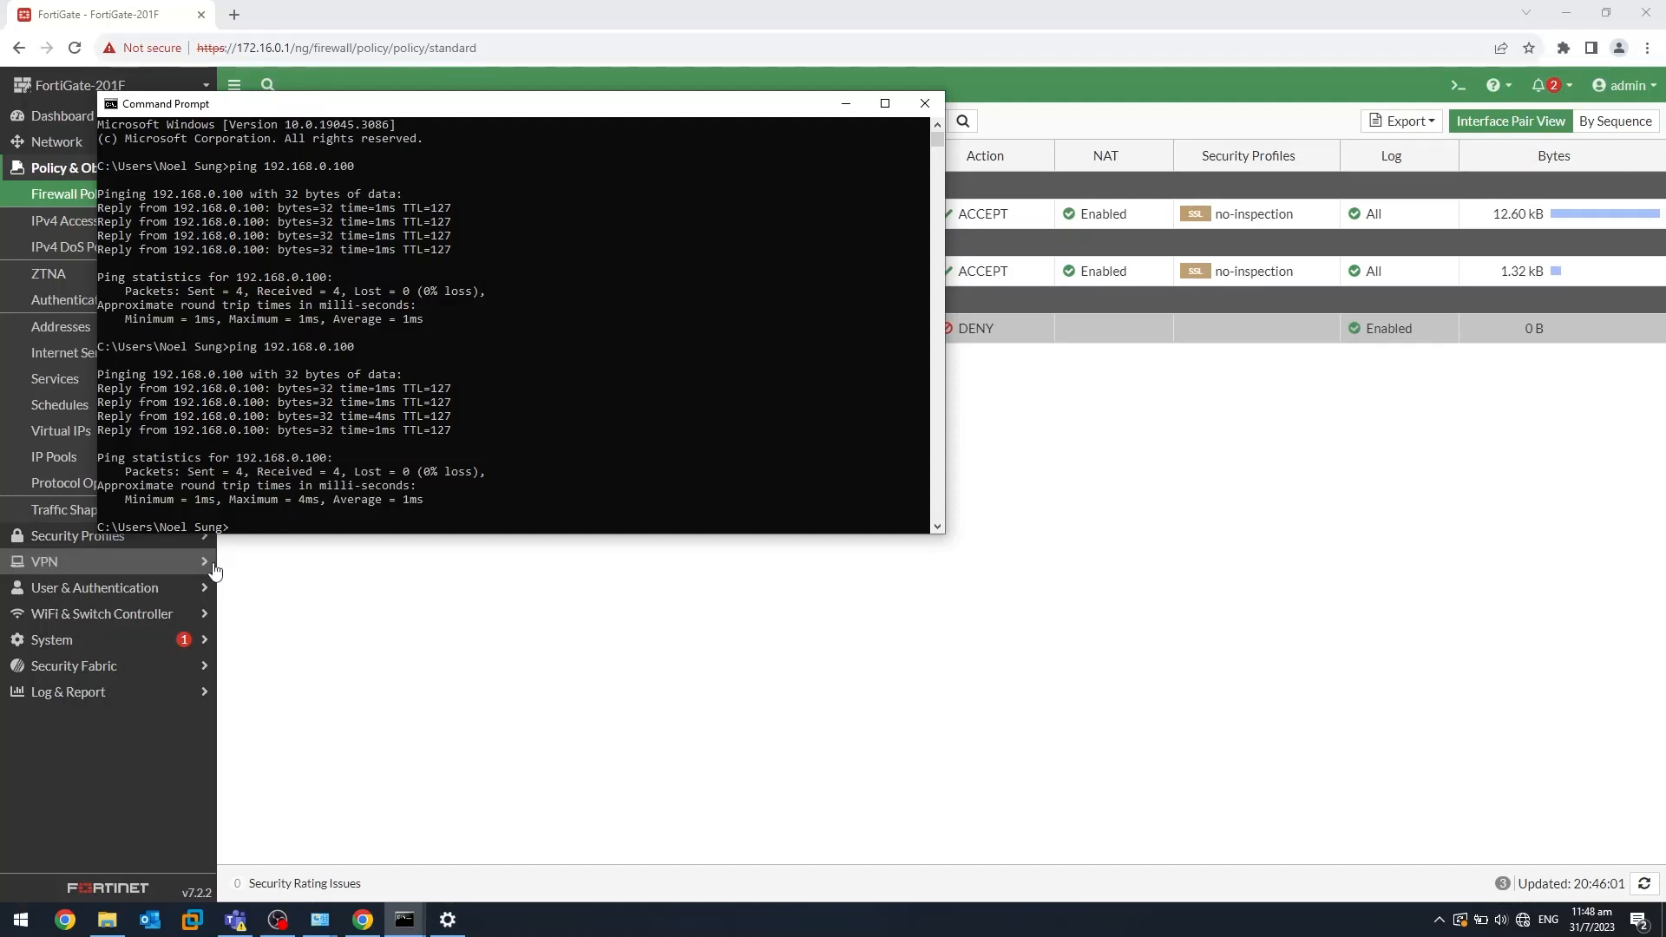
left_click(846, 103)
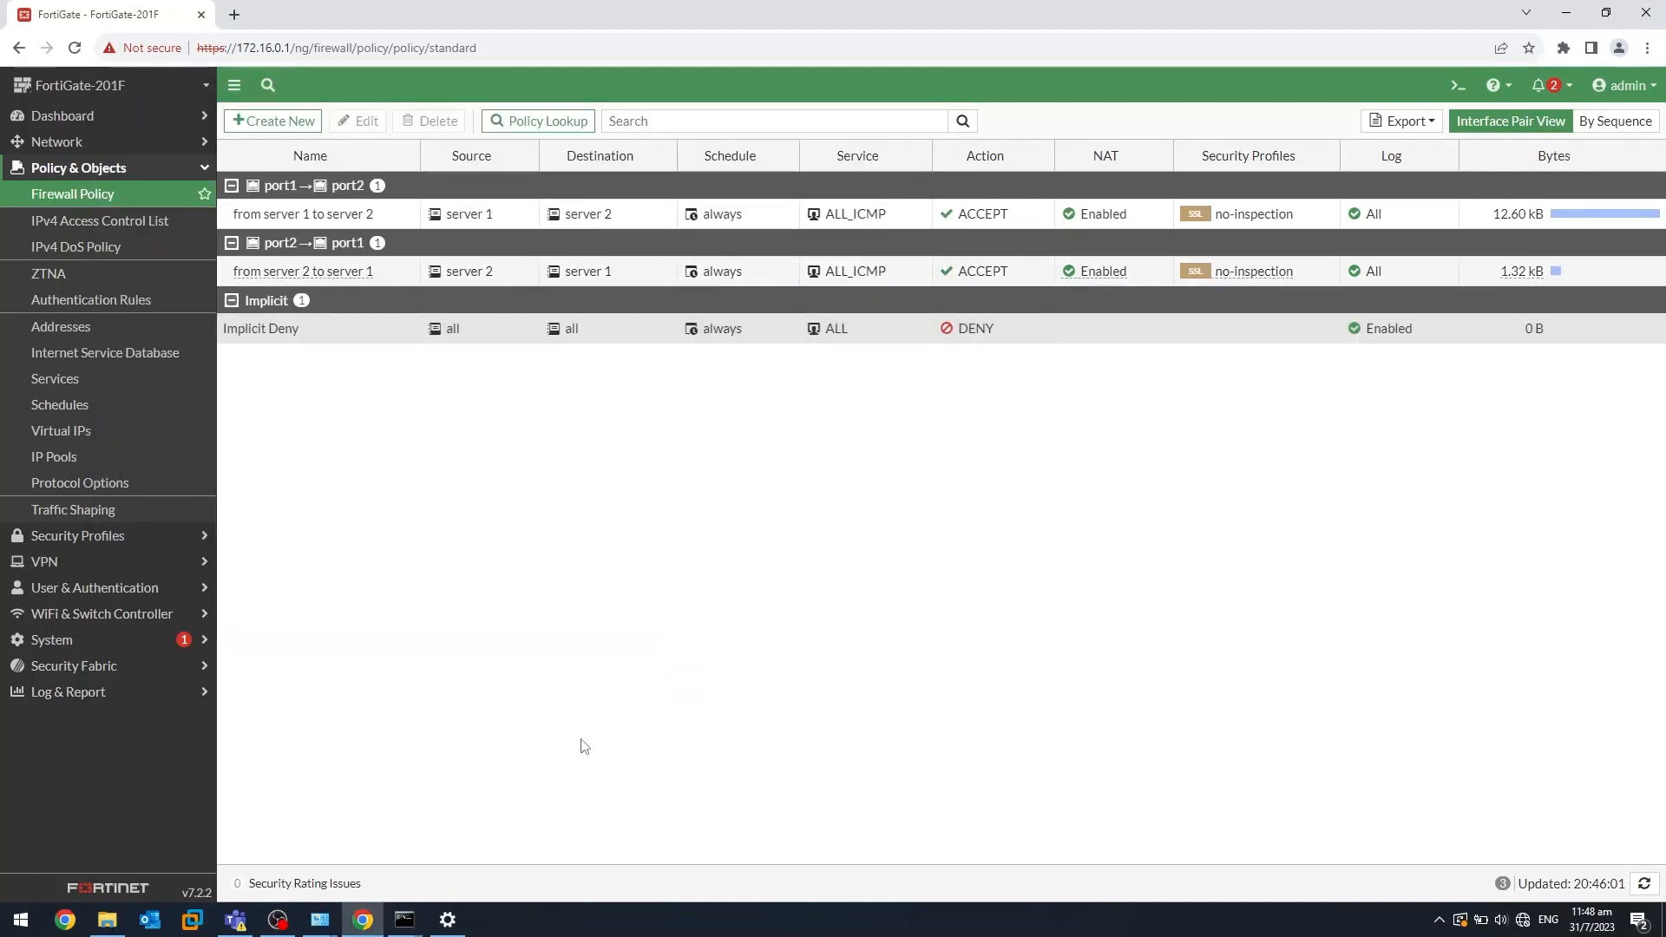
- Switch to the Network Connections window and set the Ethernet adapter's IPv4 address to 172.16.0.50
mouse_move(316, 924)
left_click(223, 833)
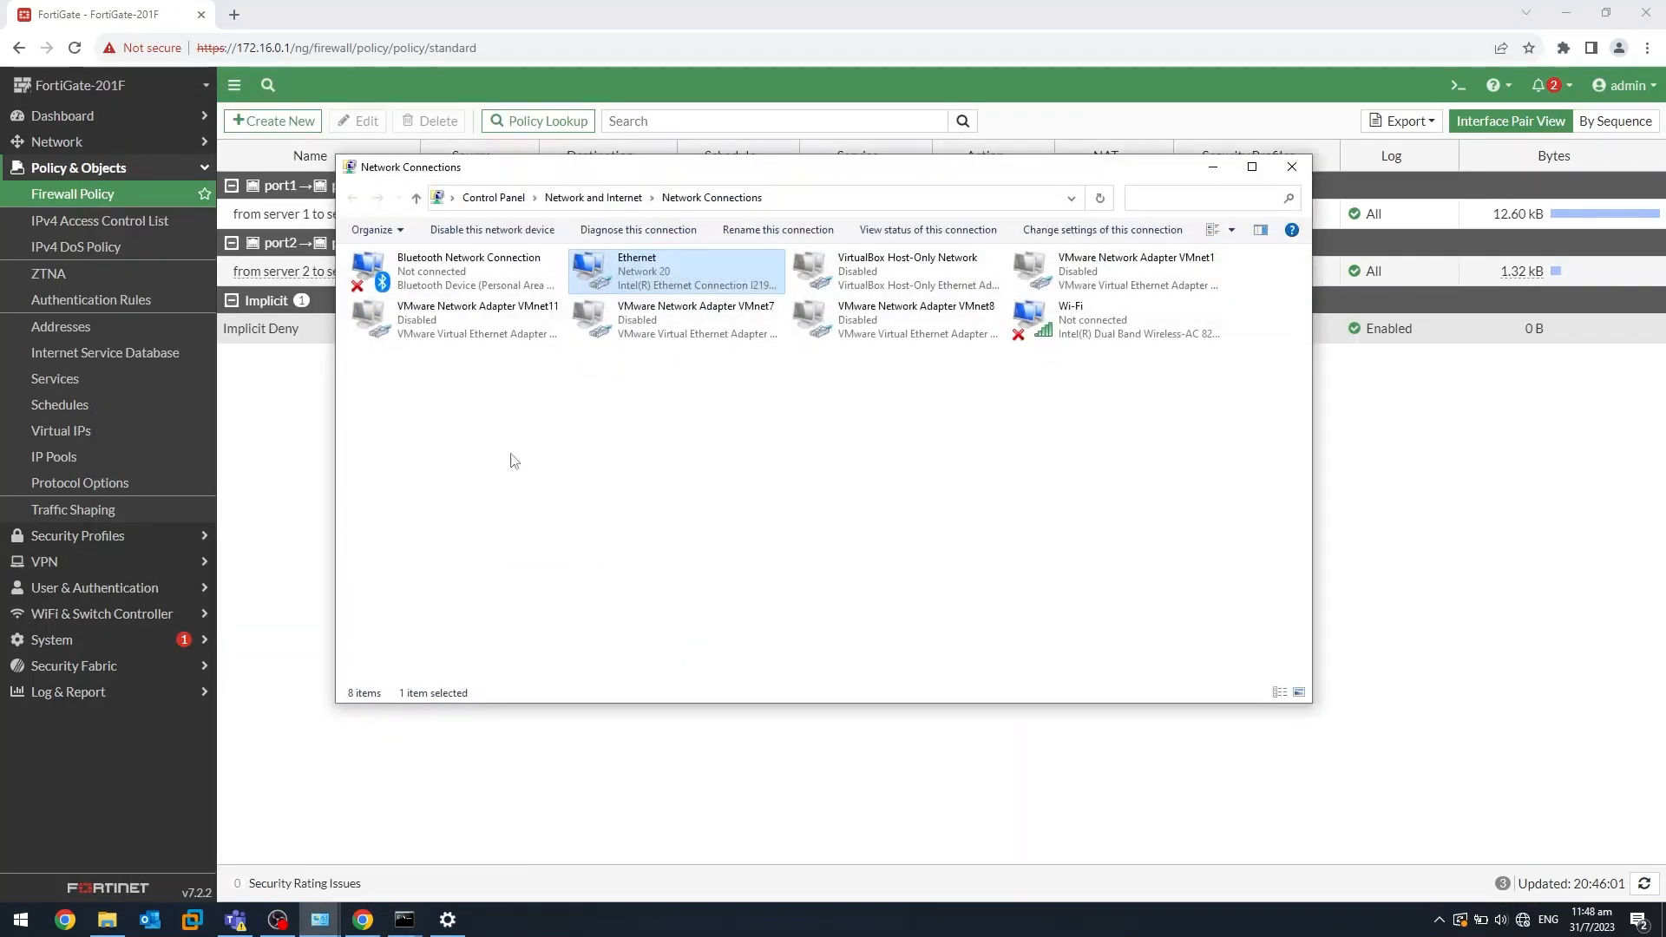
double_click(661, 286)
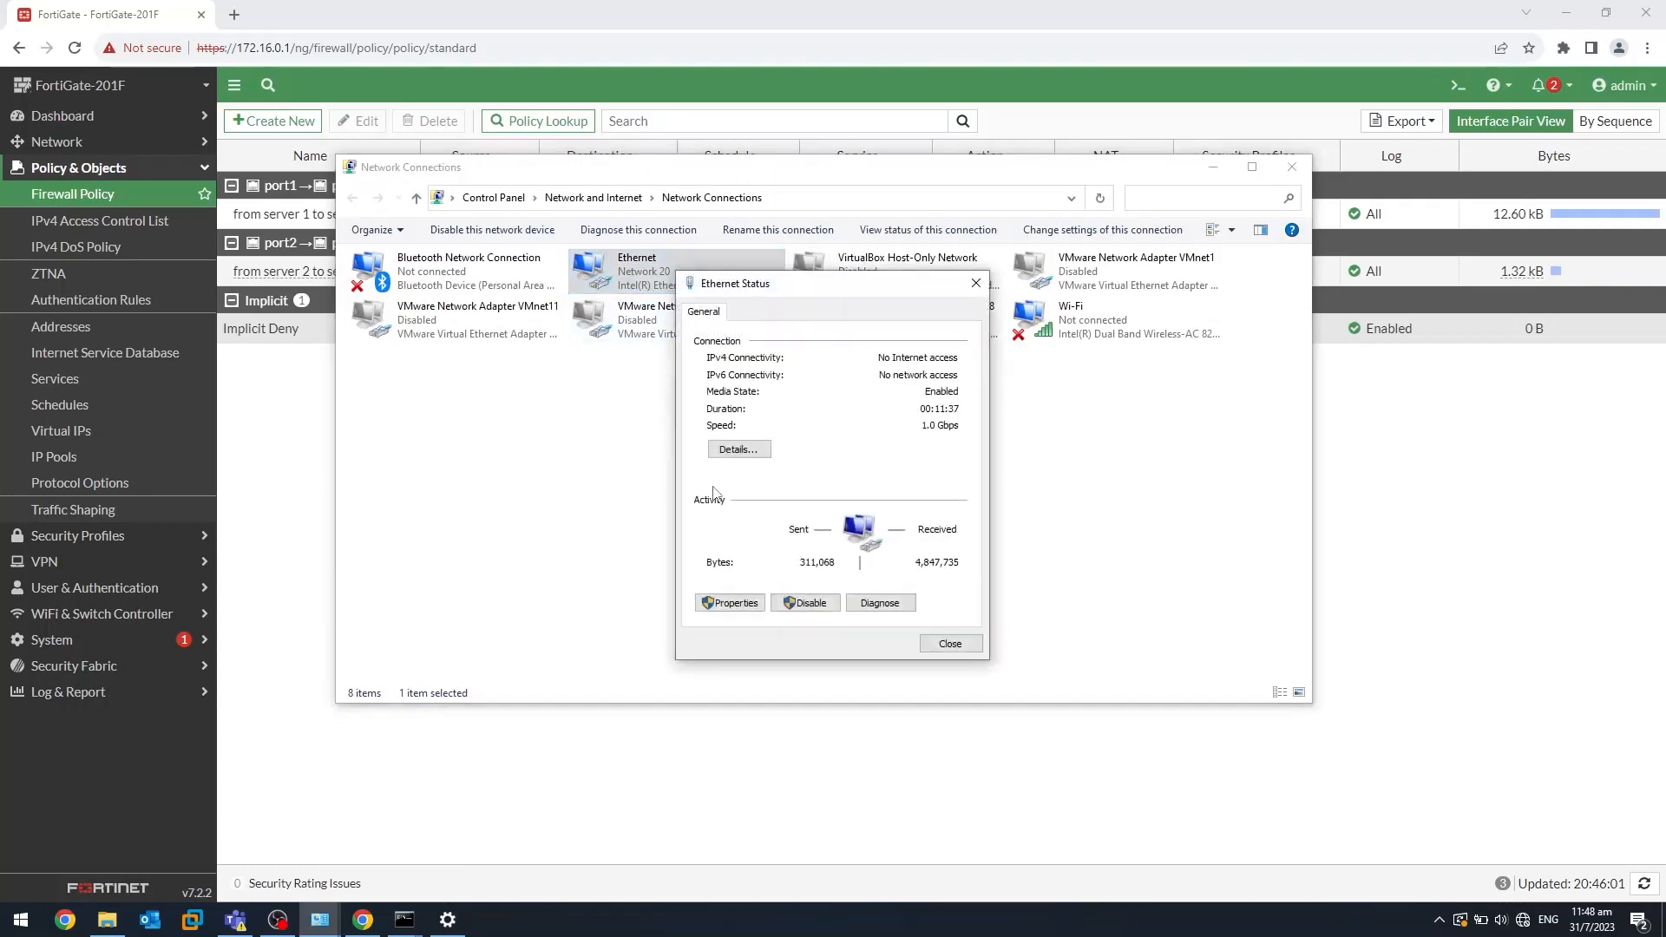
left_click(743, 607)
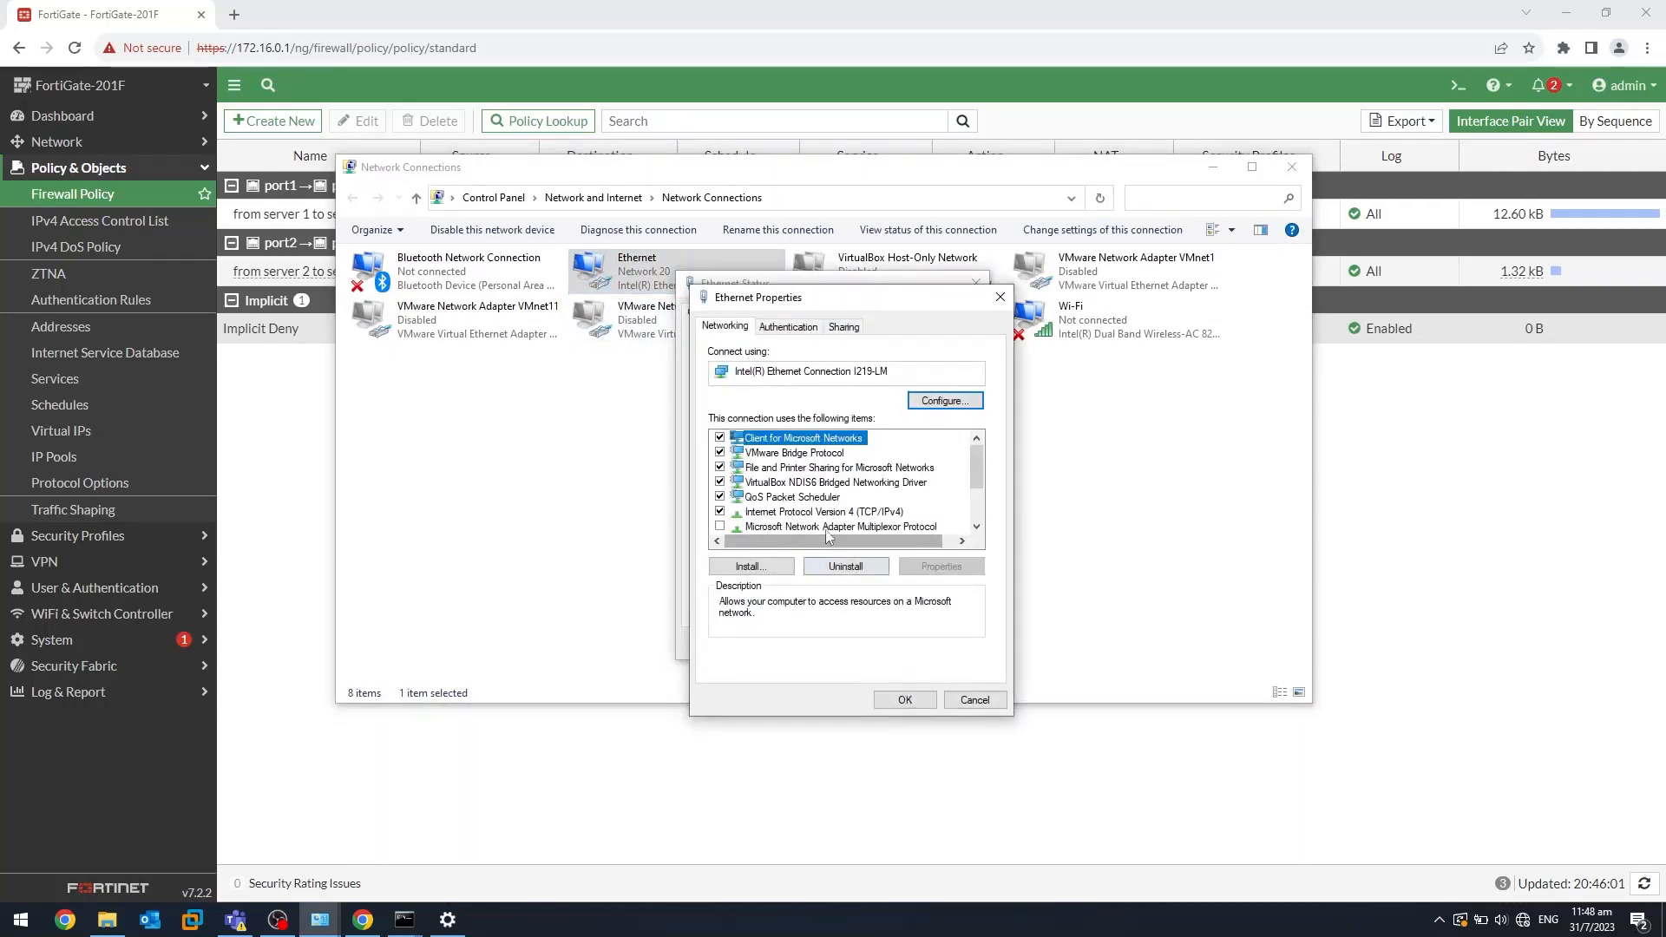
double_click(833, 529)
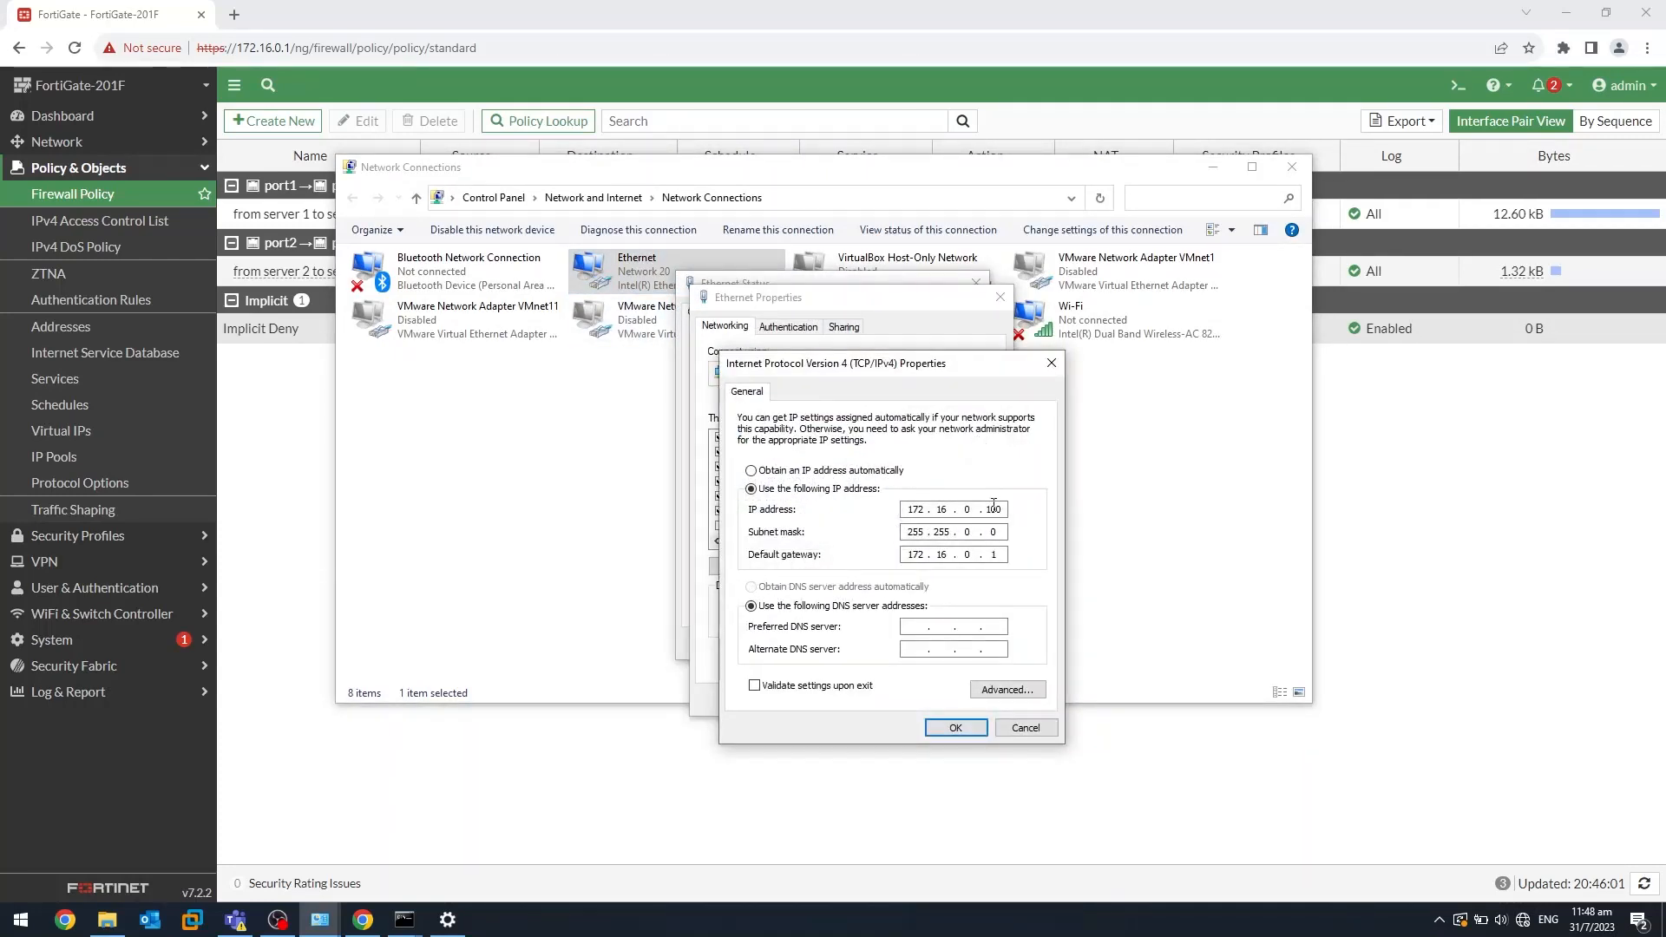
left_click(1002, 509)
key("BackSpace")
key("BackSpace")
key("BackSpace")
type("5")
left_click(974, 728)
left_click(903, 700)
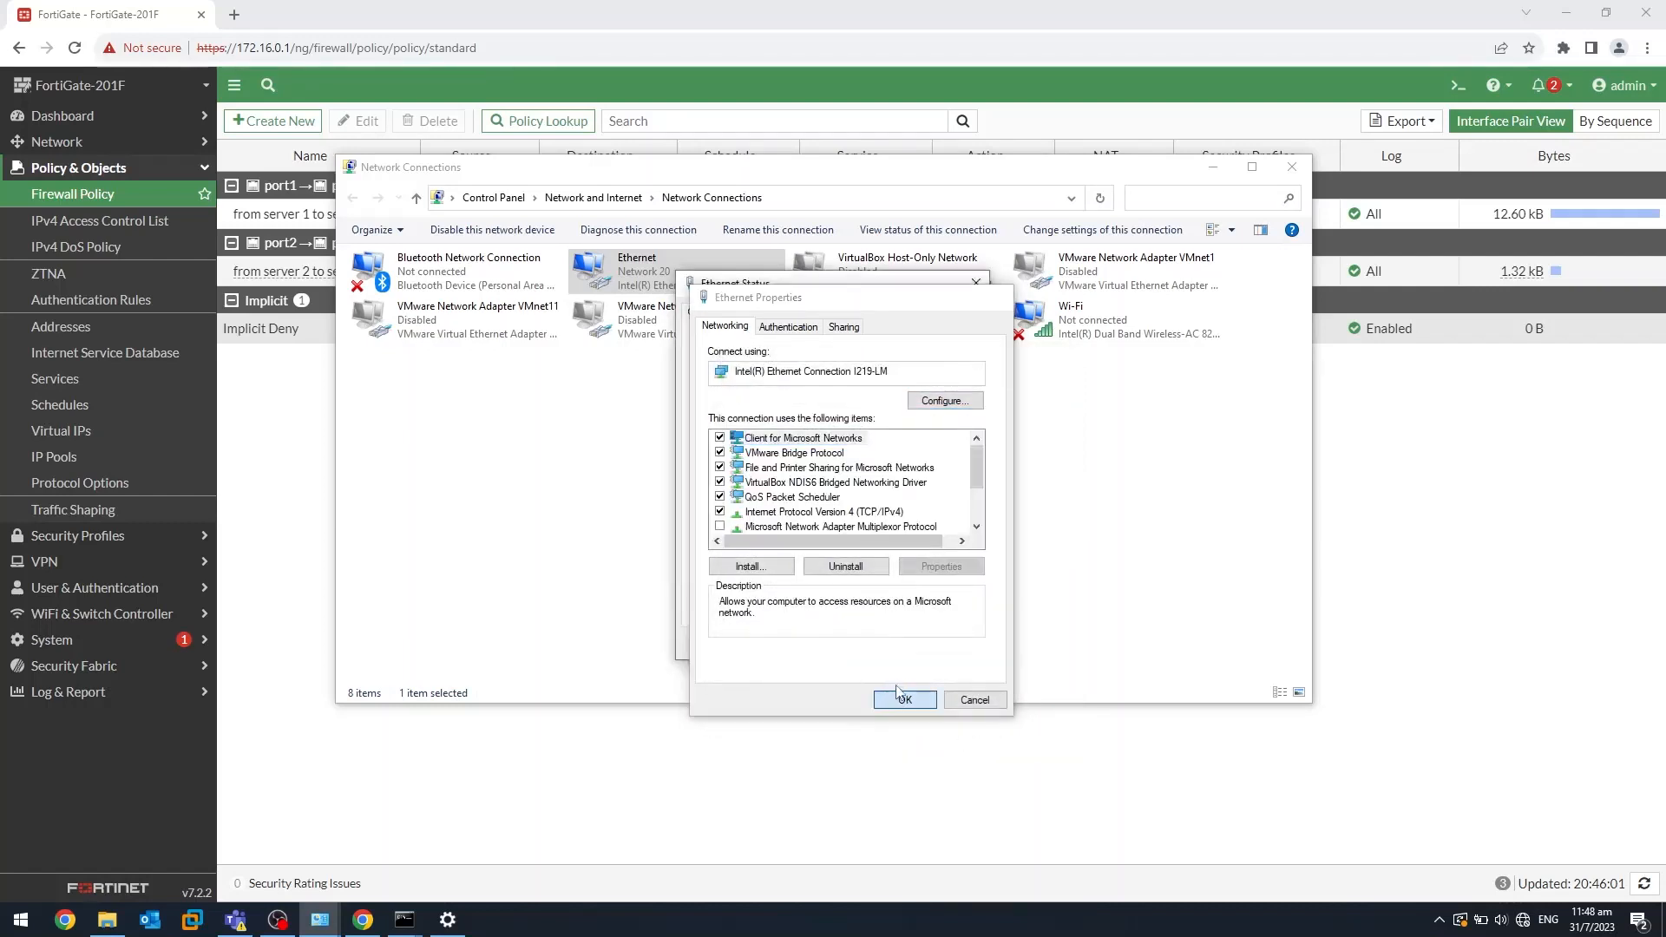
left_click(963, 644)
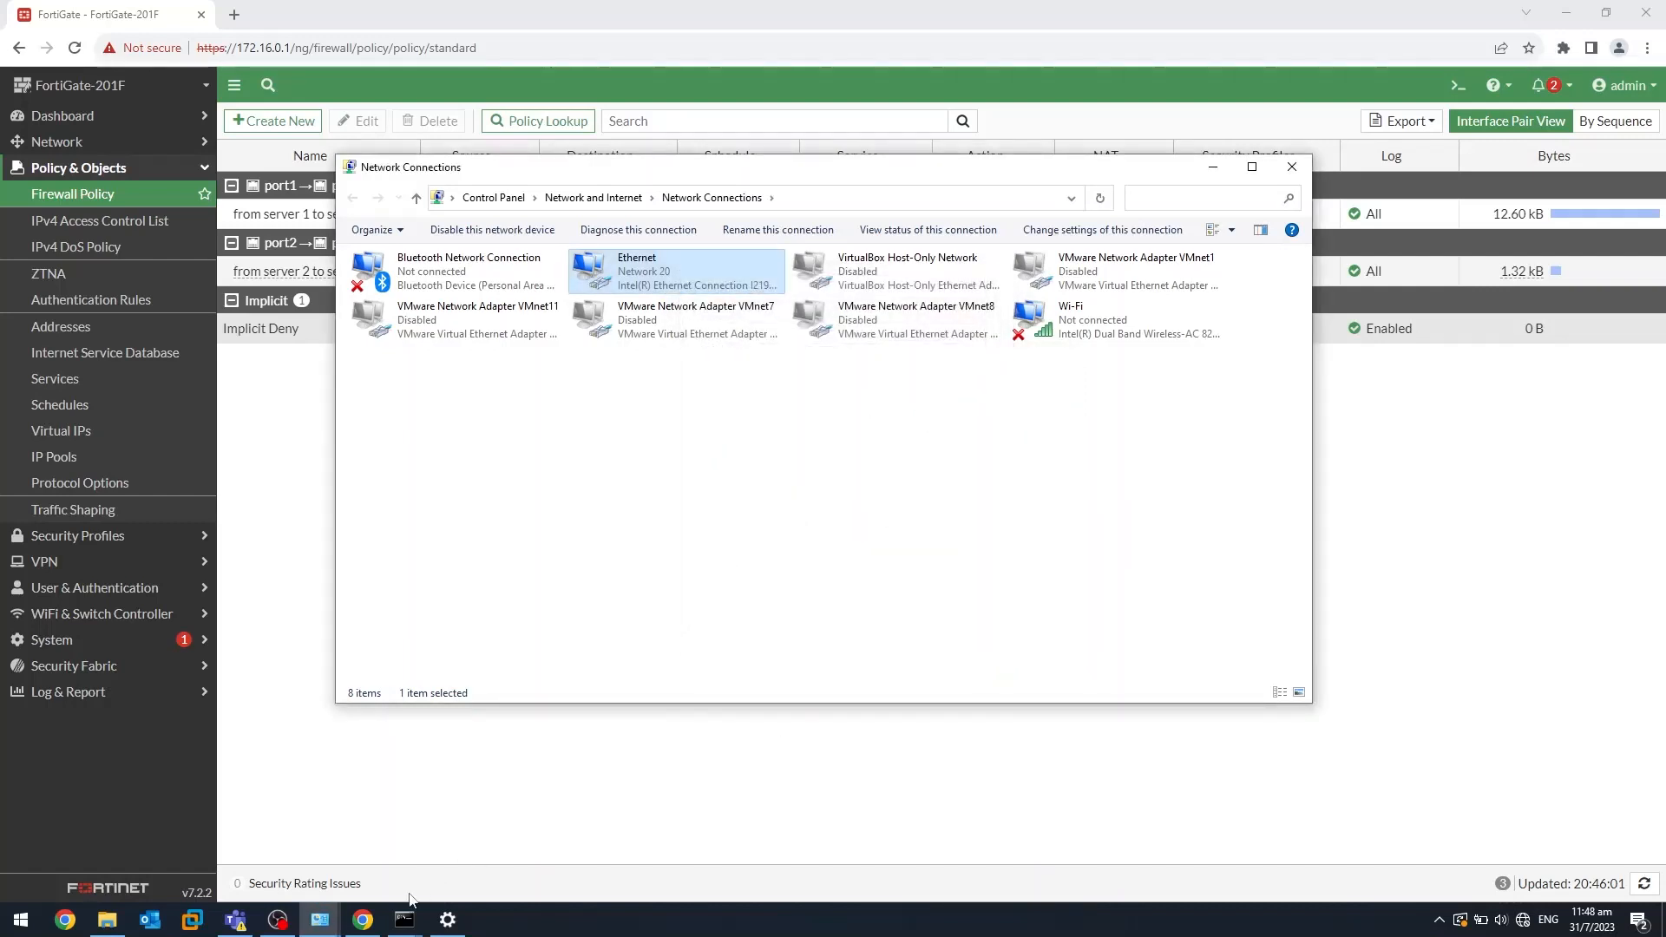
- Switch to the Command Prompt and ping 192.168.0.100 from the adapter's changed address
mouse_move(404, 919)
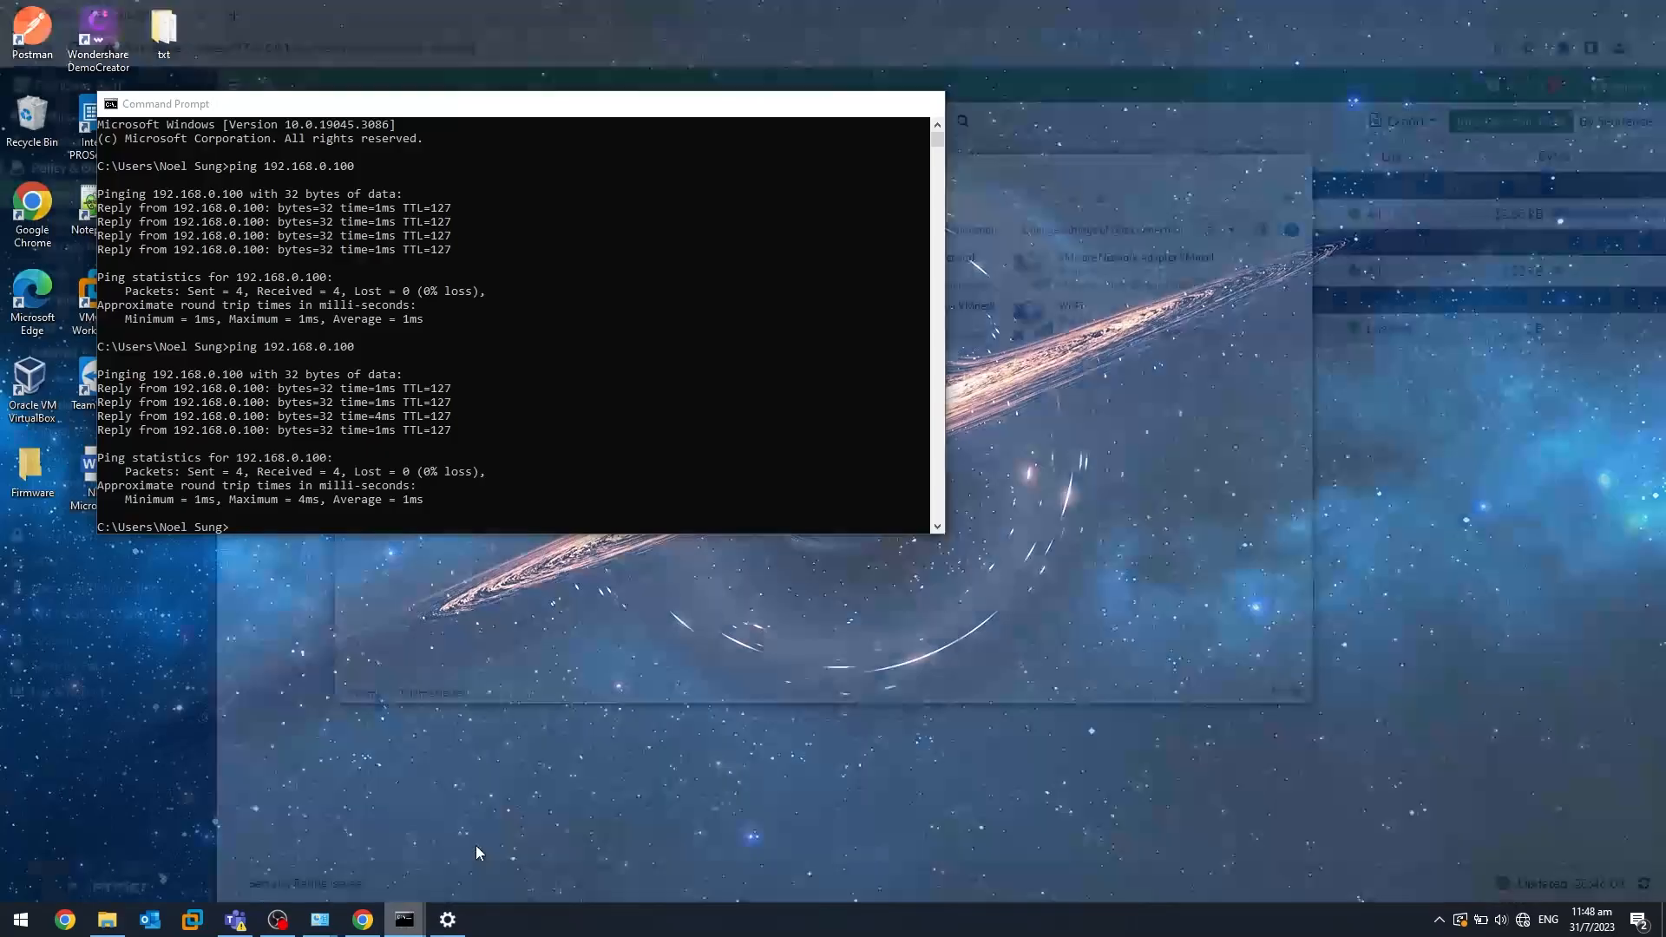
left_click(475, 845)
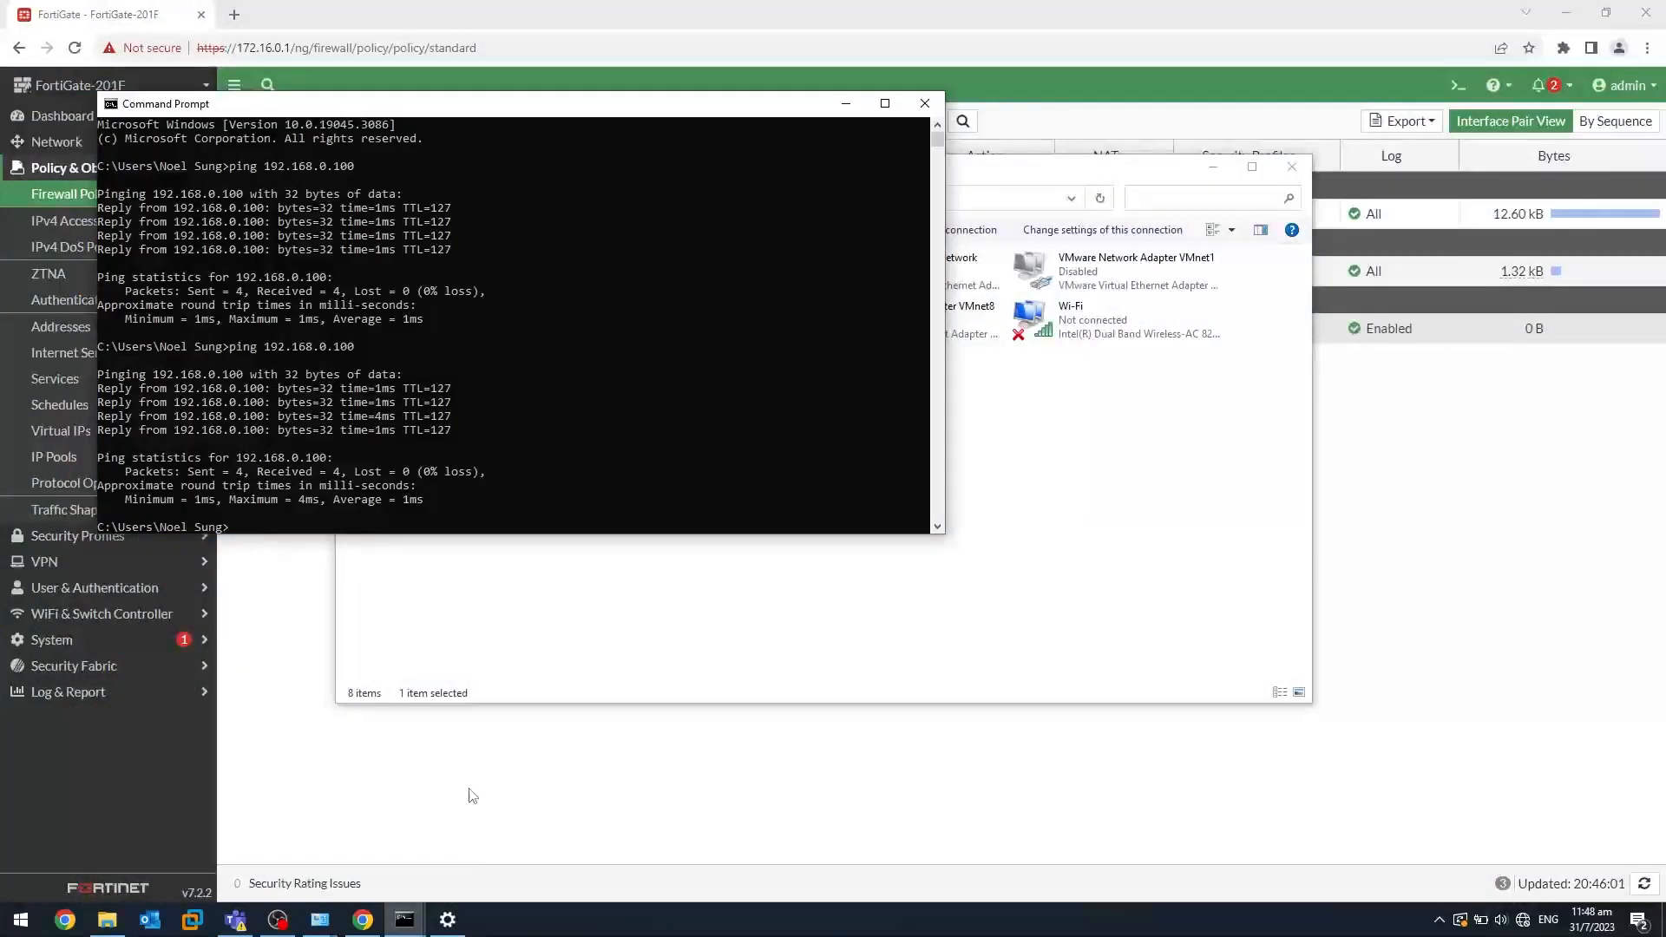
left_click(577, 444)
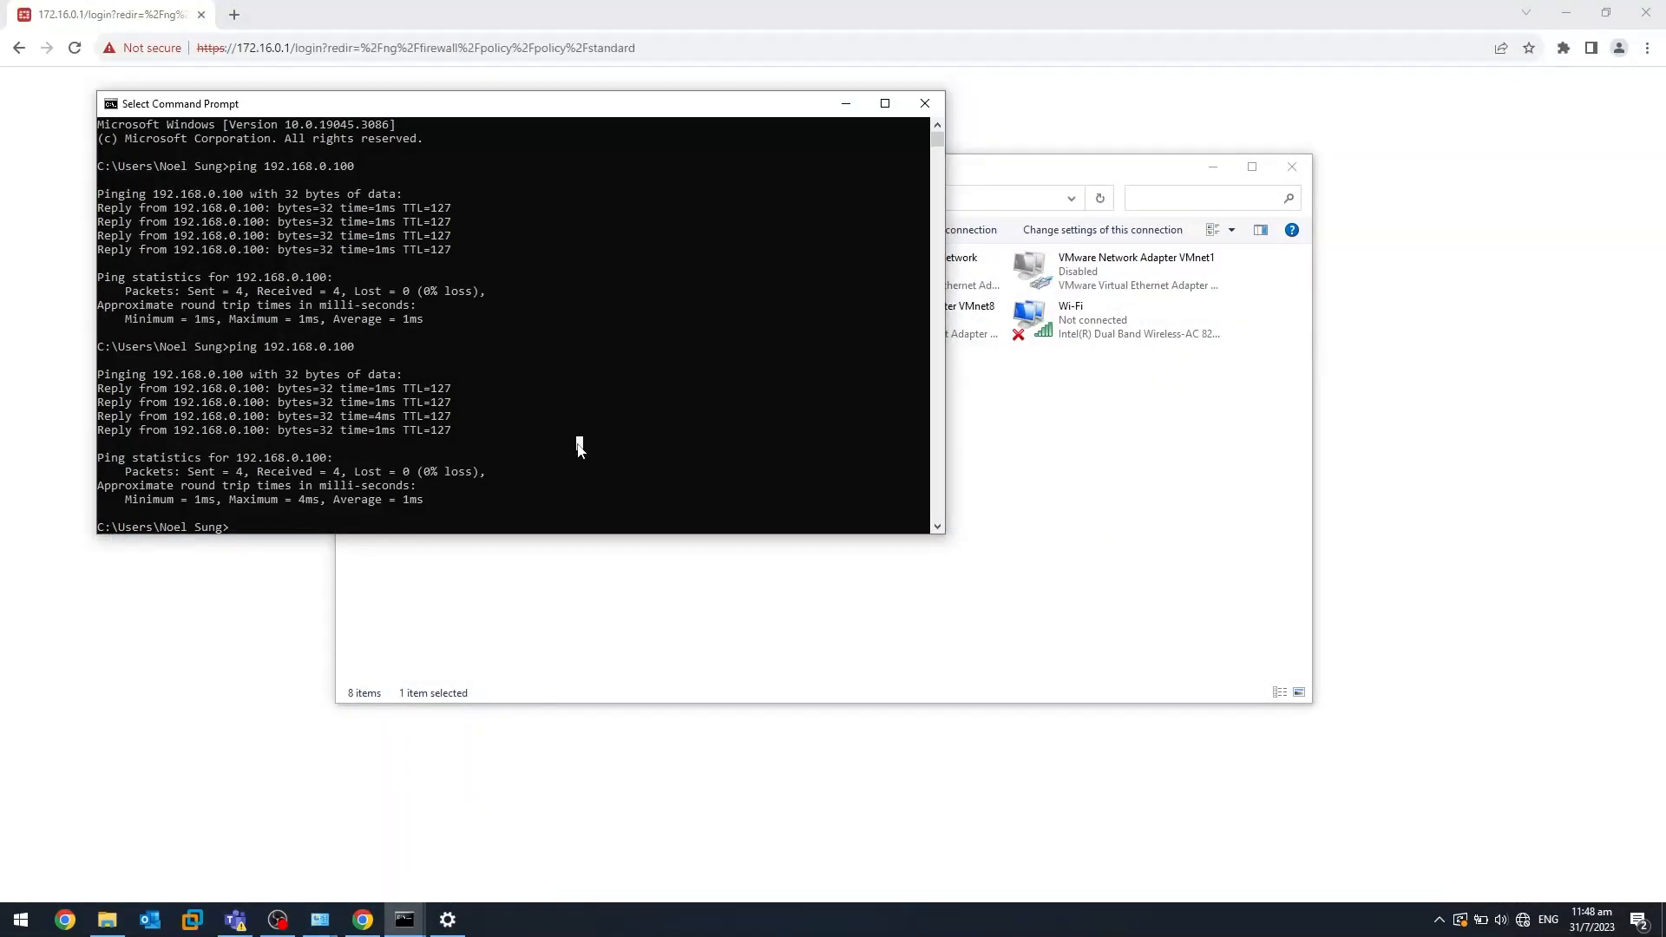
key("Up")
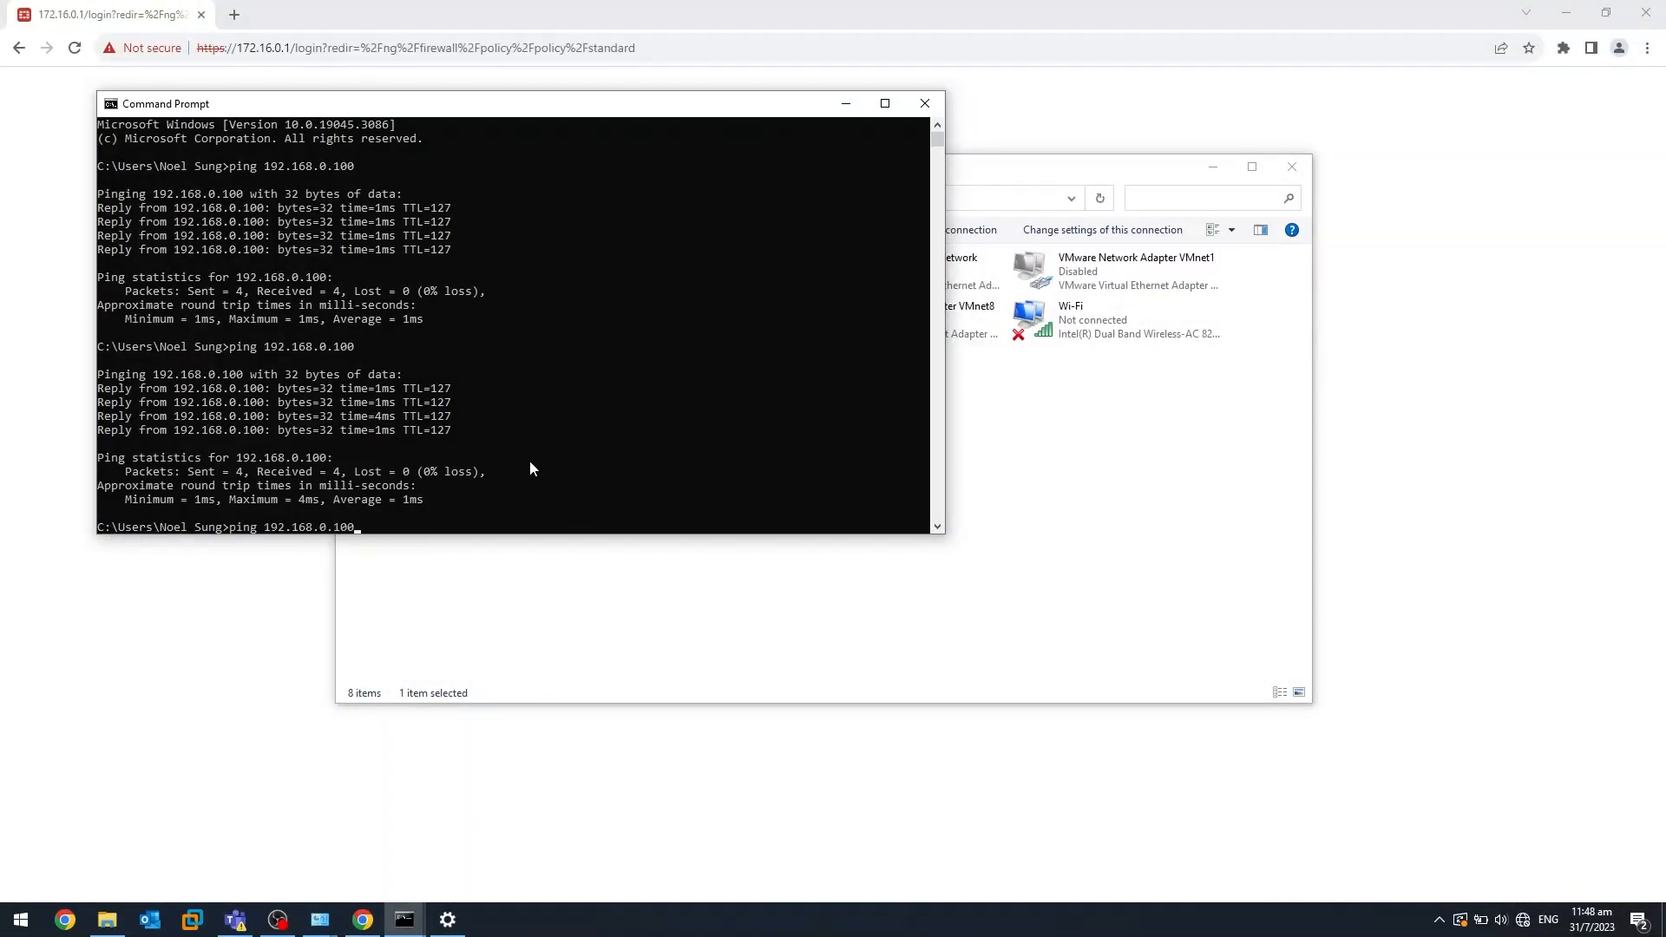
key("Return")
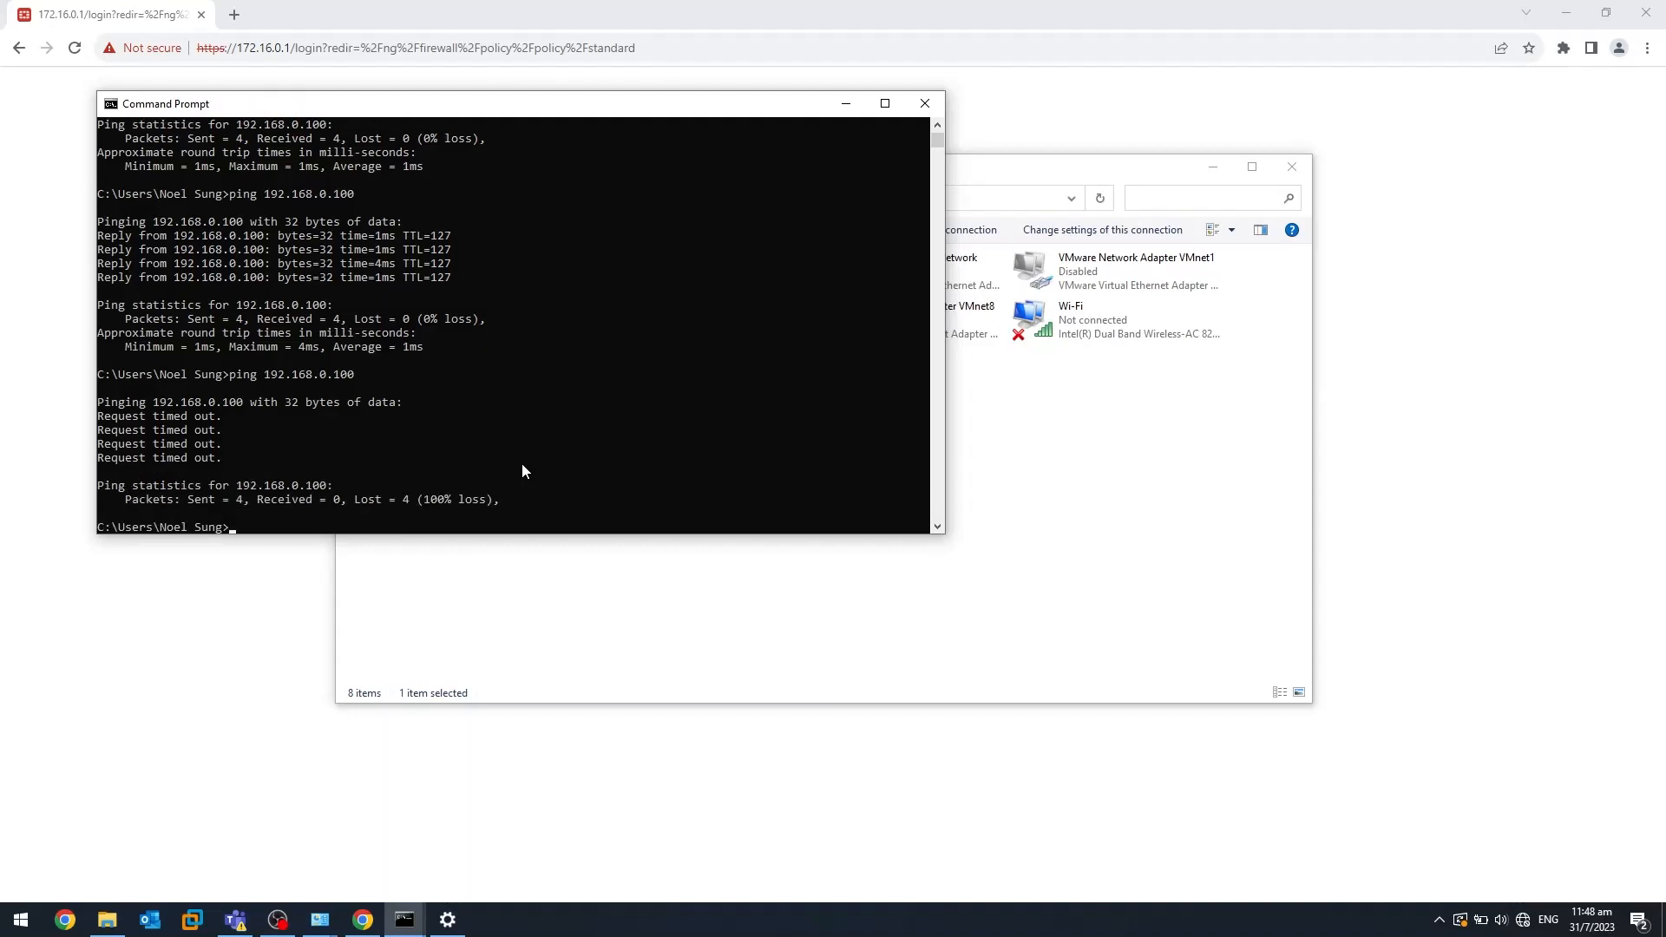
left_click(846, 103)
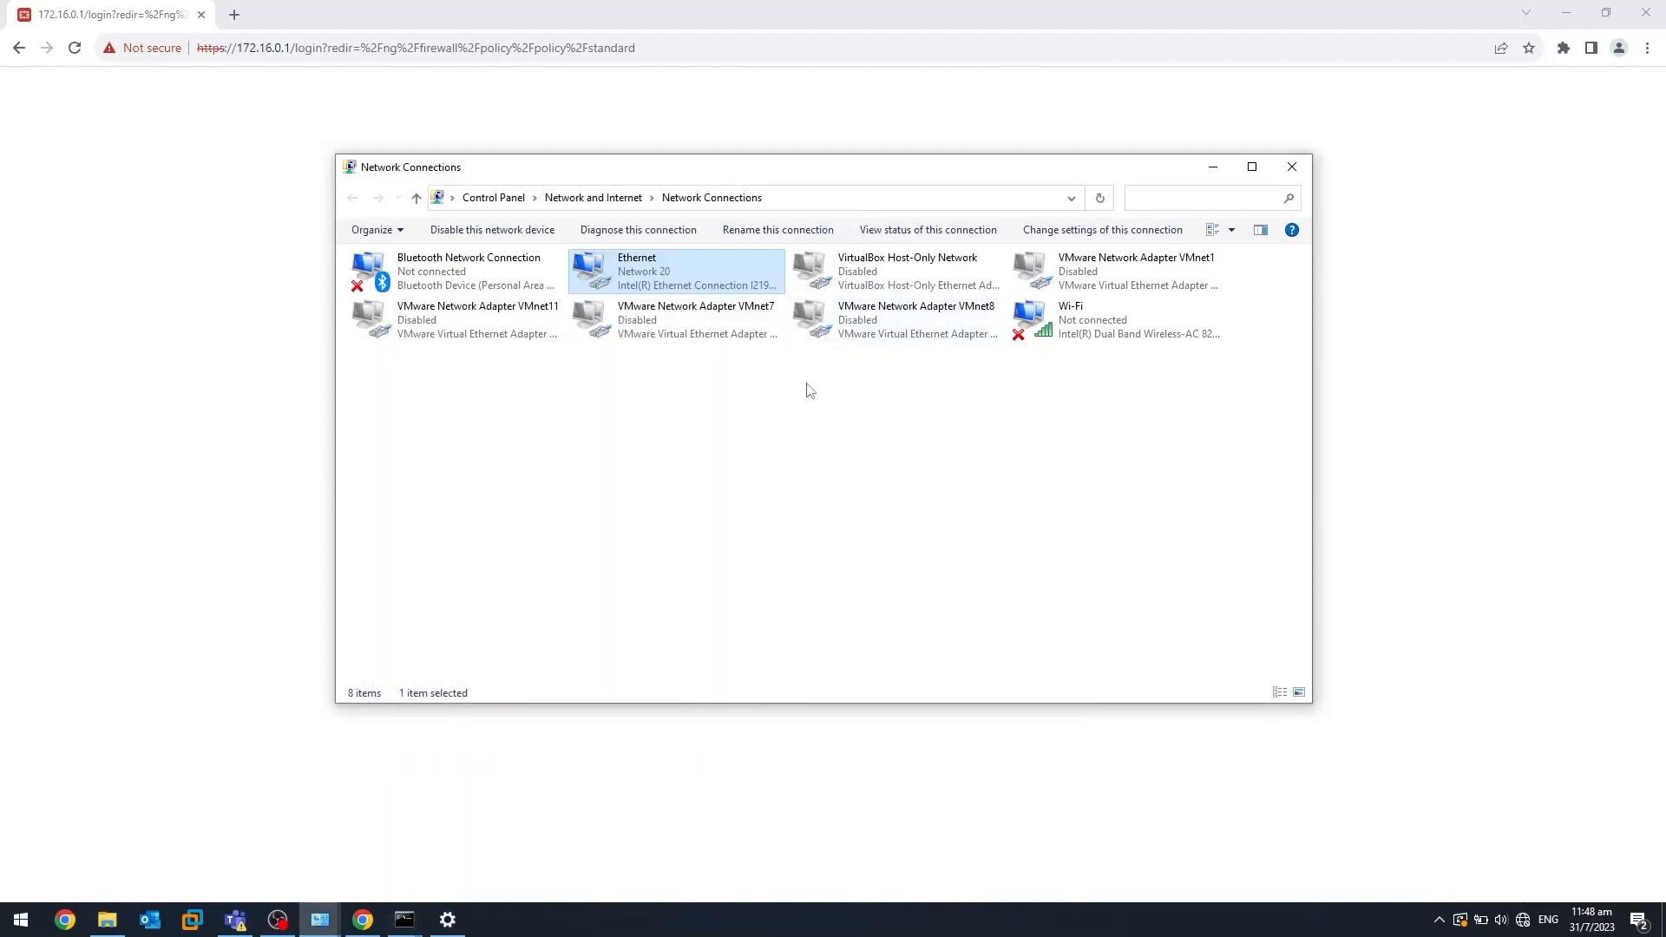
- Set the Ethernet adapter's IPv4 address back to 172.16.0.100 and close its dialogs
double_click(682, 288)
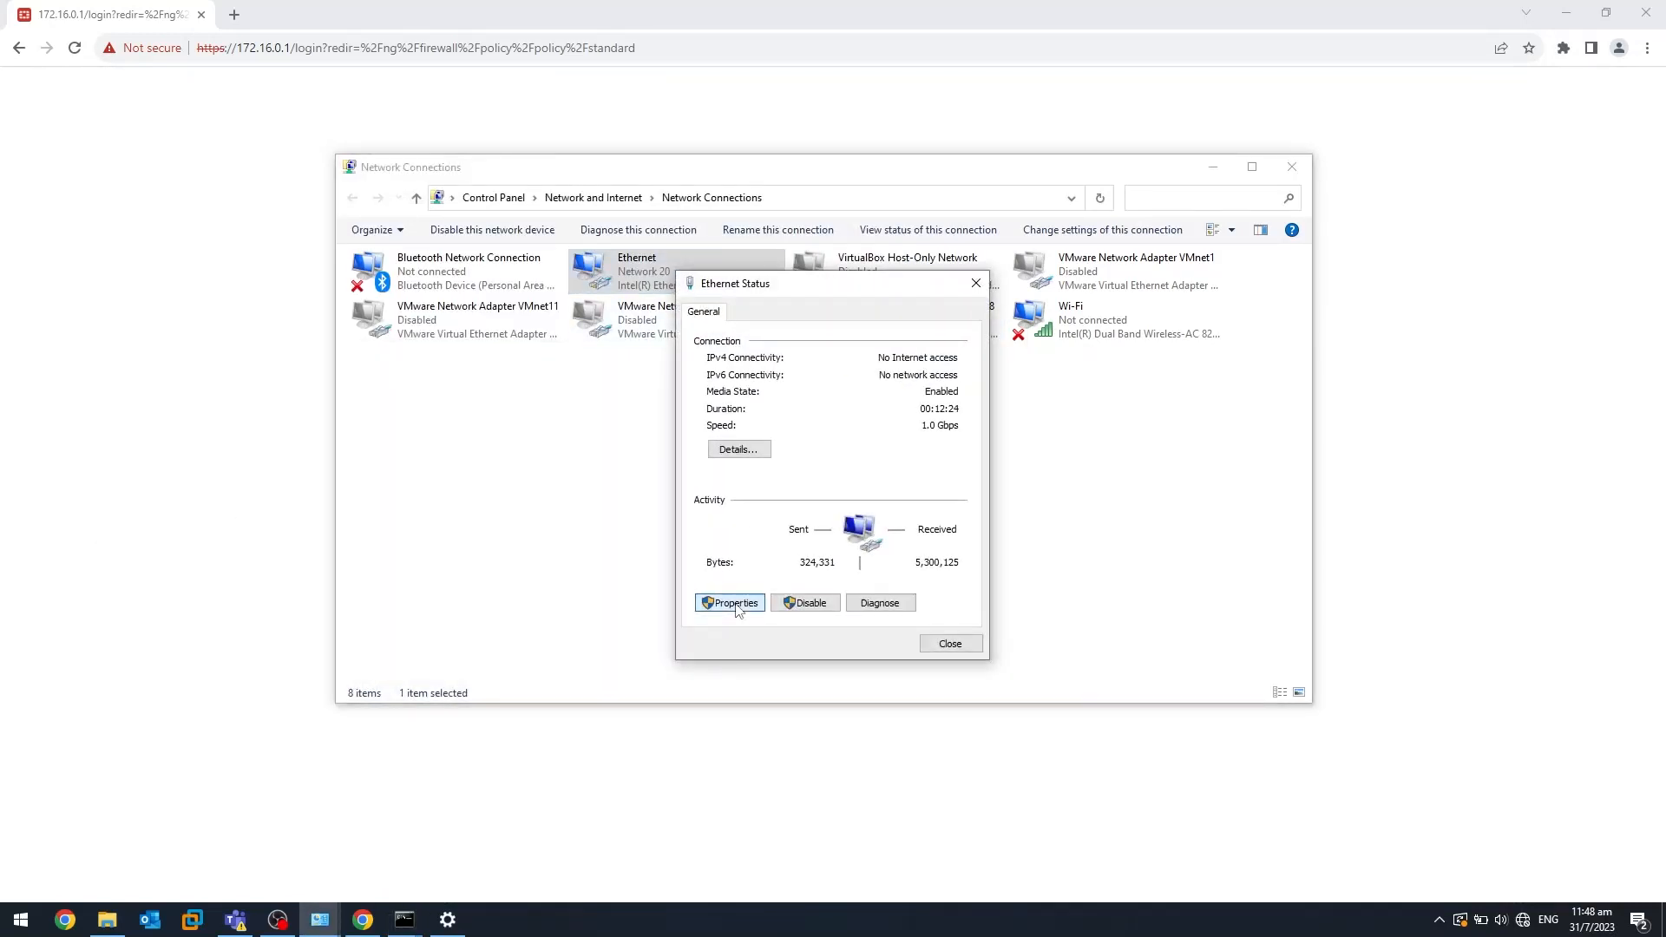
left_click(735, 603)
double_click(824, 512)
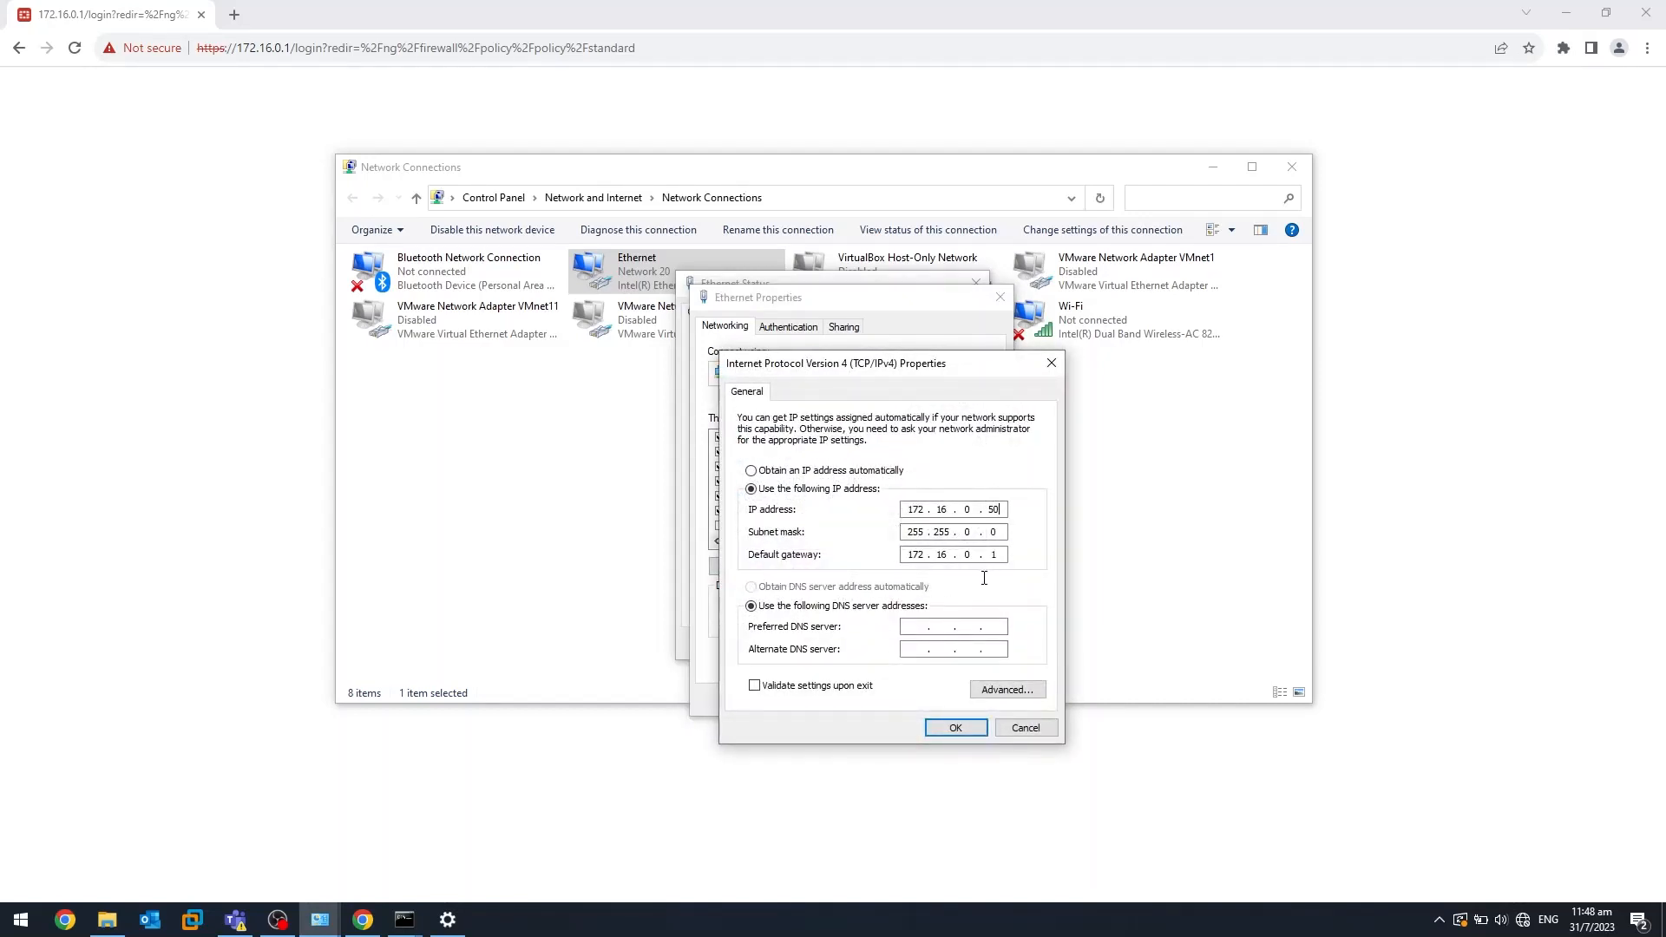
key("BackSpace")
key("BackSpace")
type("100")
left_click(970, 729)
left_click(902, 697)
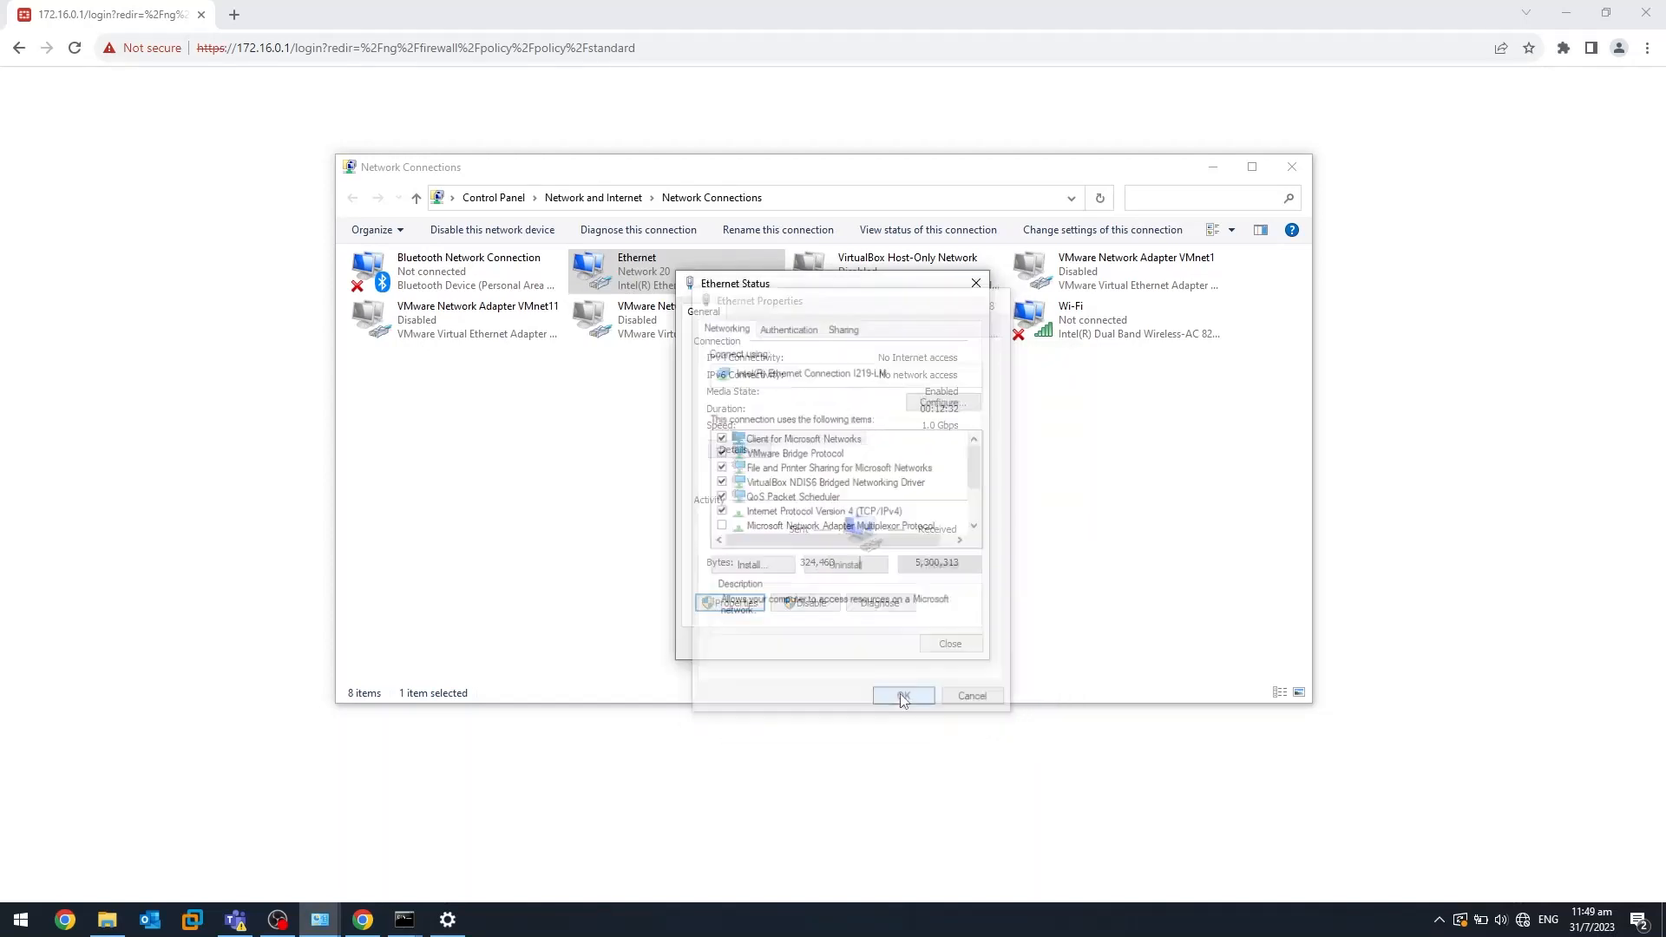
left_click(952, 644)
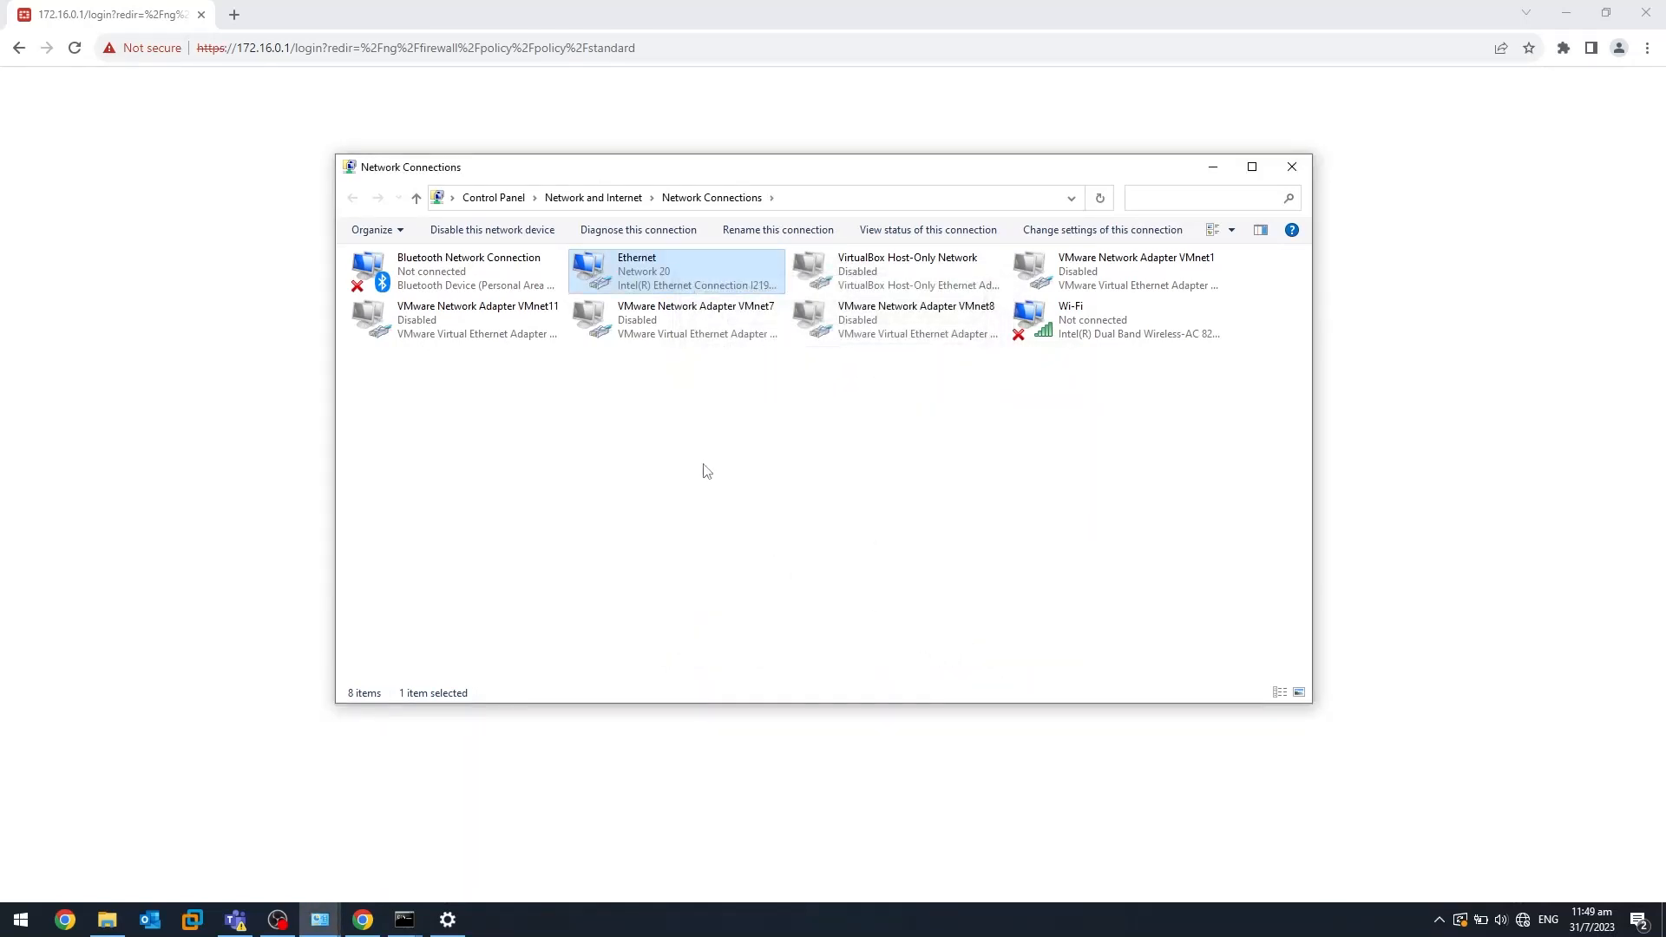
- Switch to the FortiGate web page, log in as admin with the account password, postpone the setup and dismiss the FortiOS overview
left_click(578, 26)
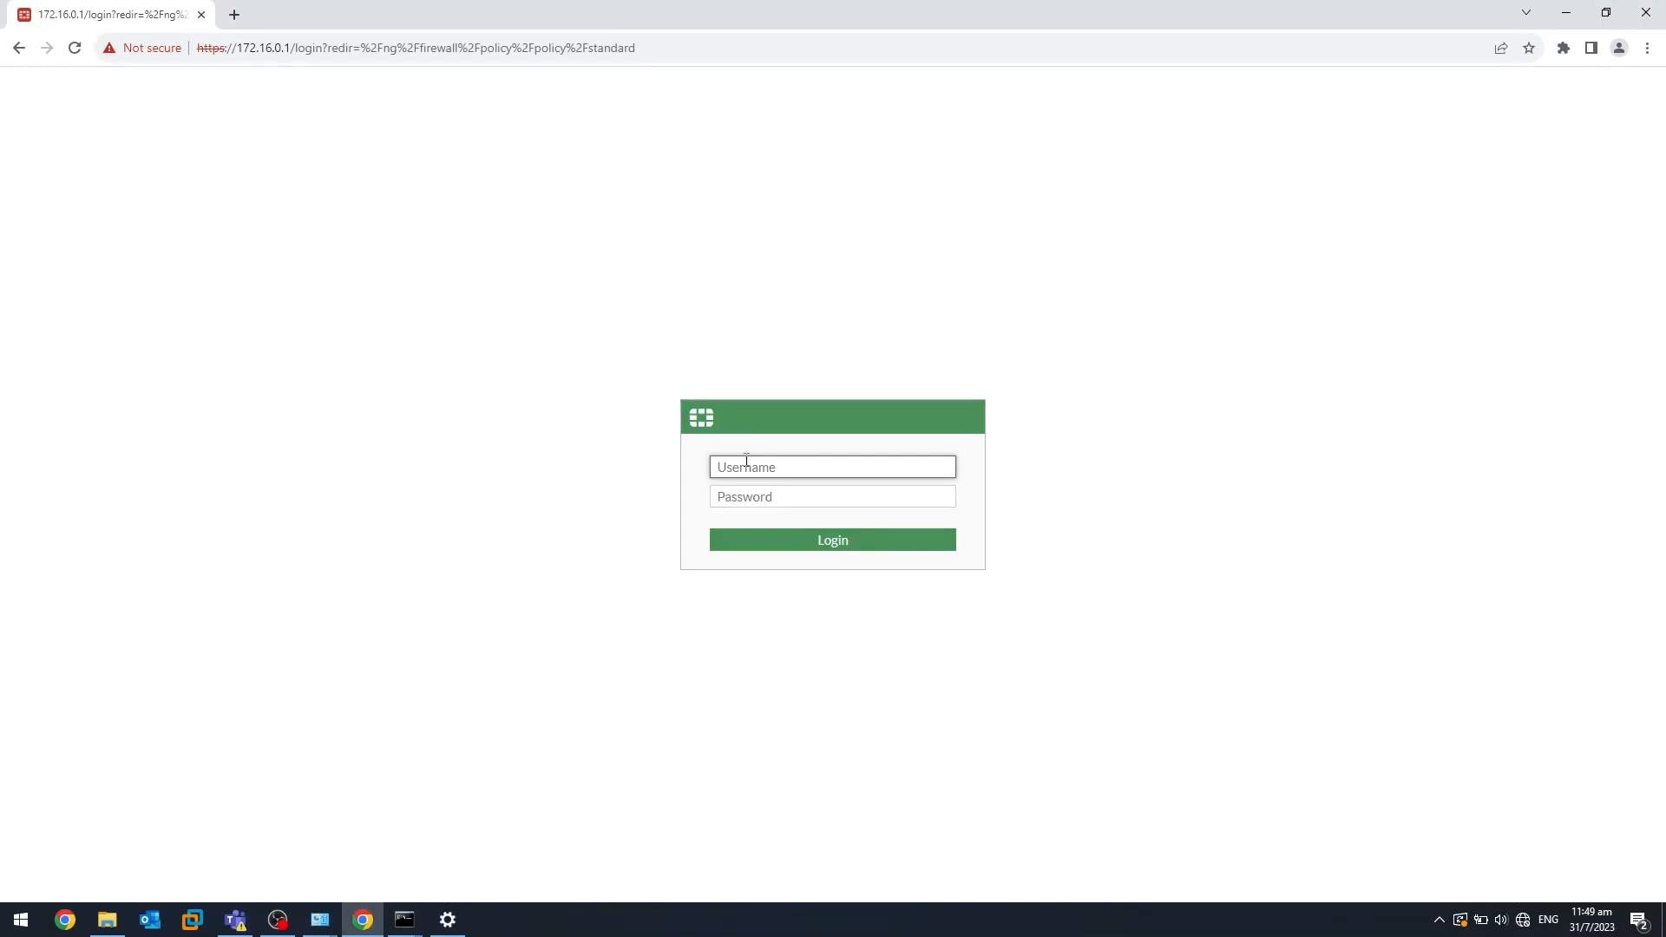
type("admin")
left_click(747, 493)
type("••••••••")
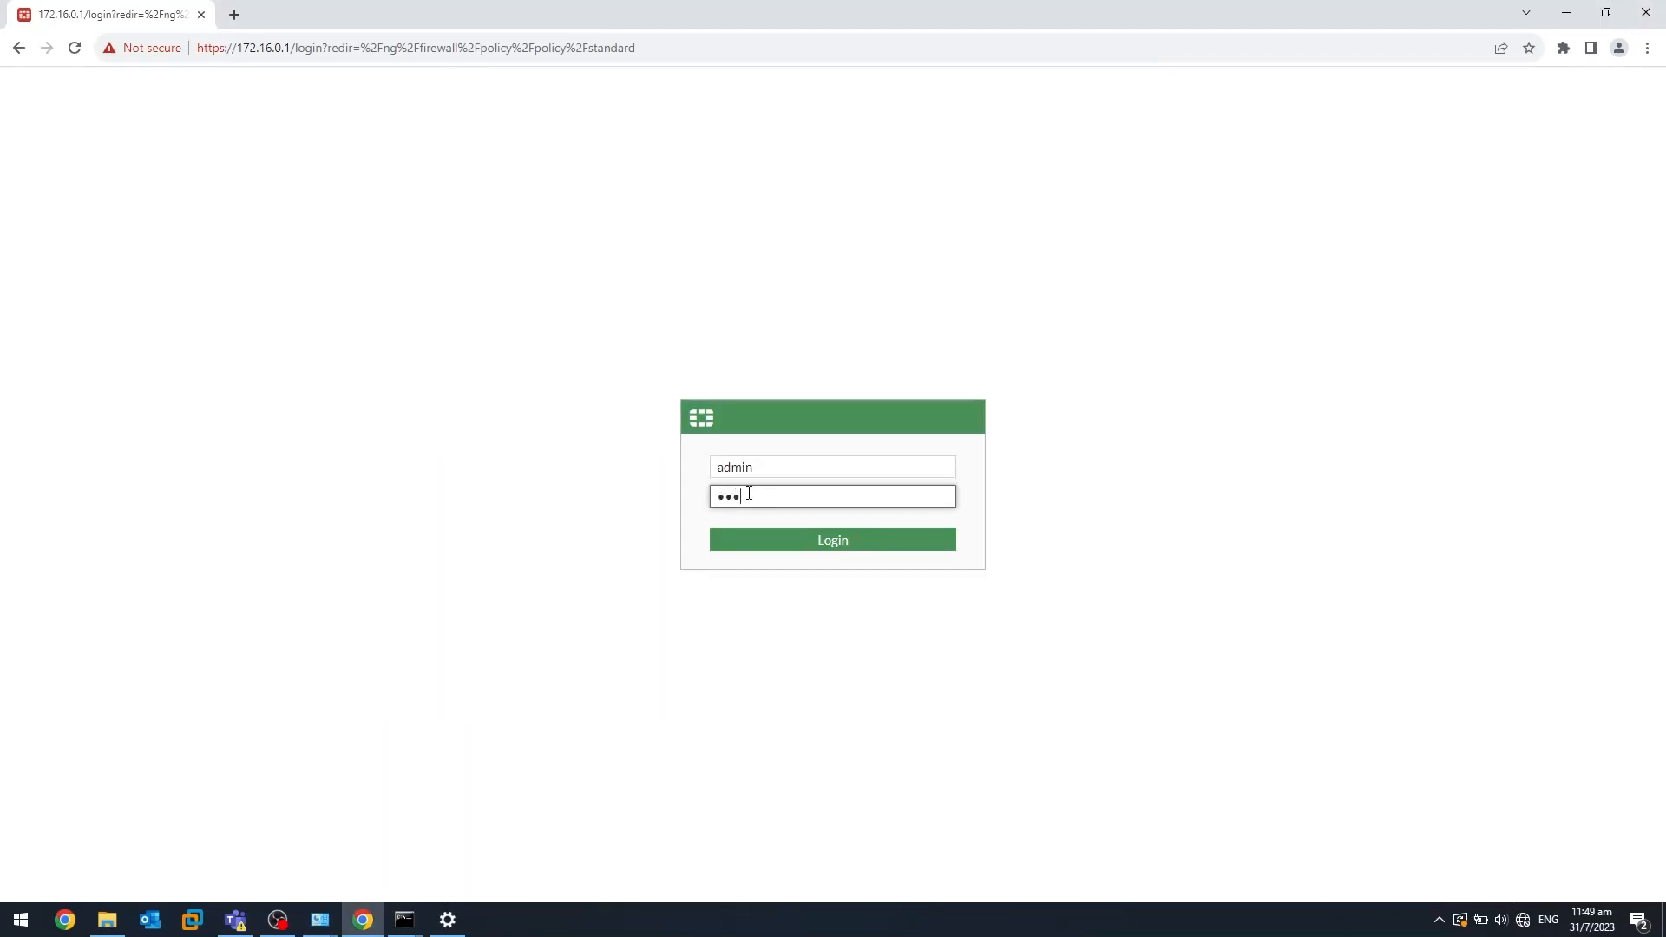
left_click(800, 541)
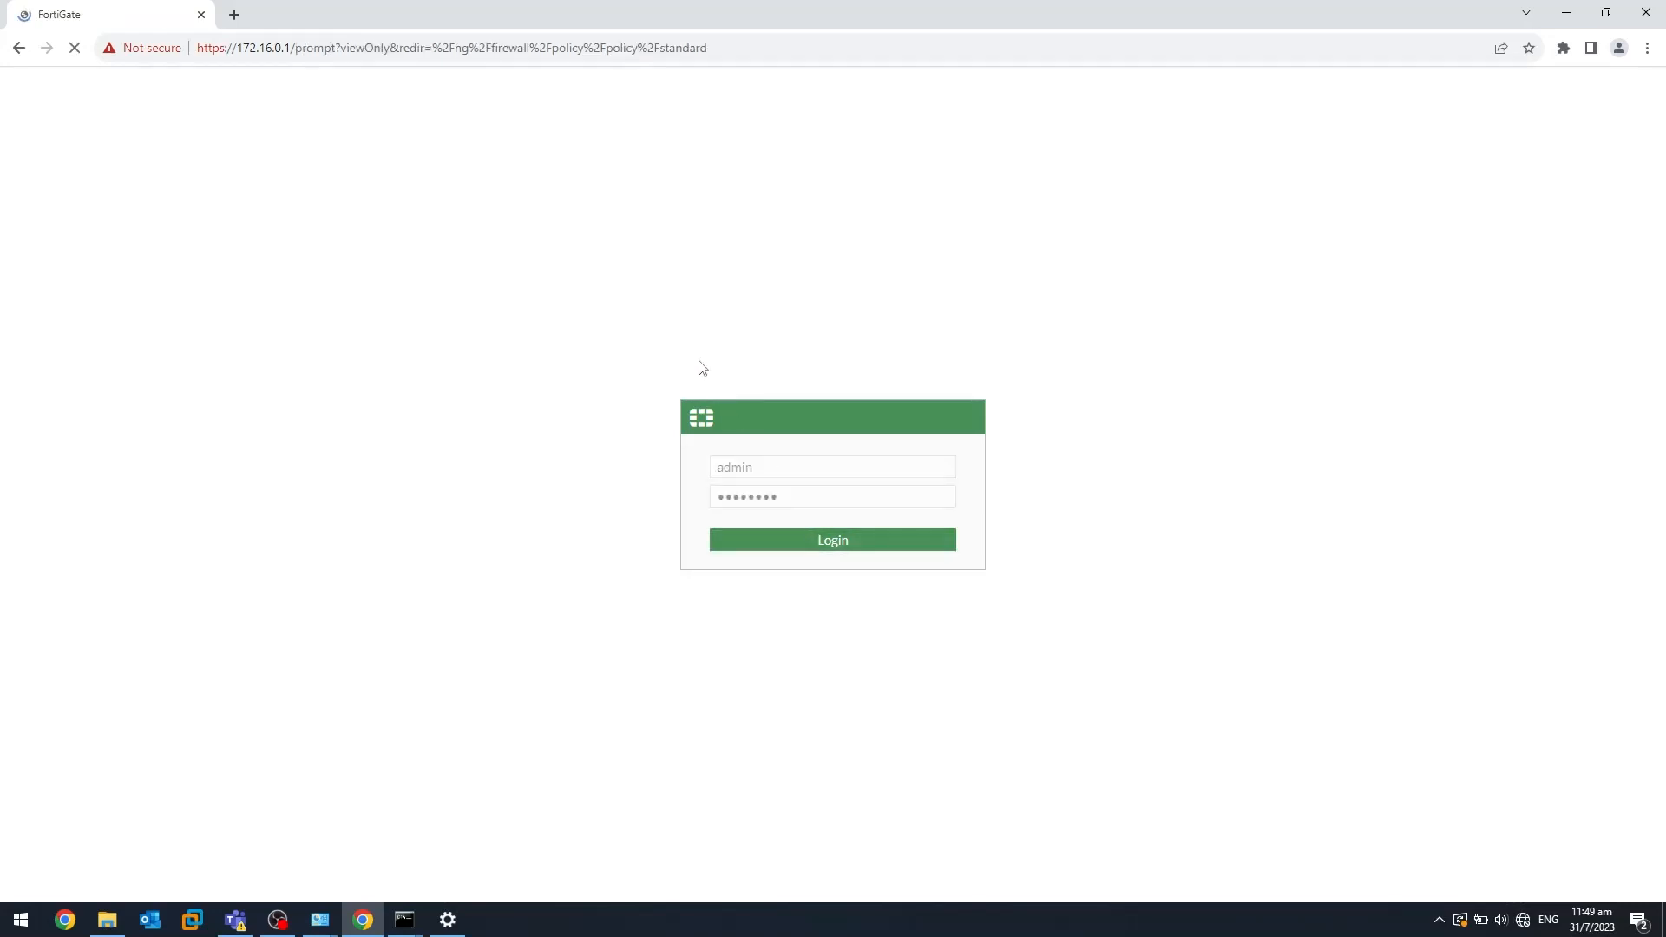
left_click(925, 560)
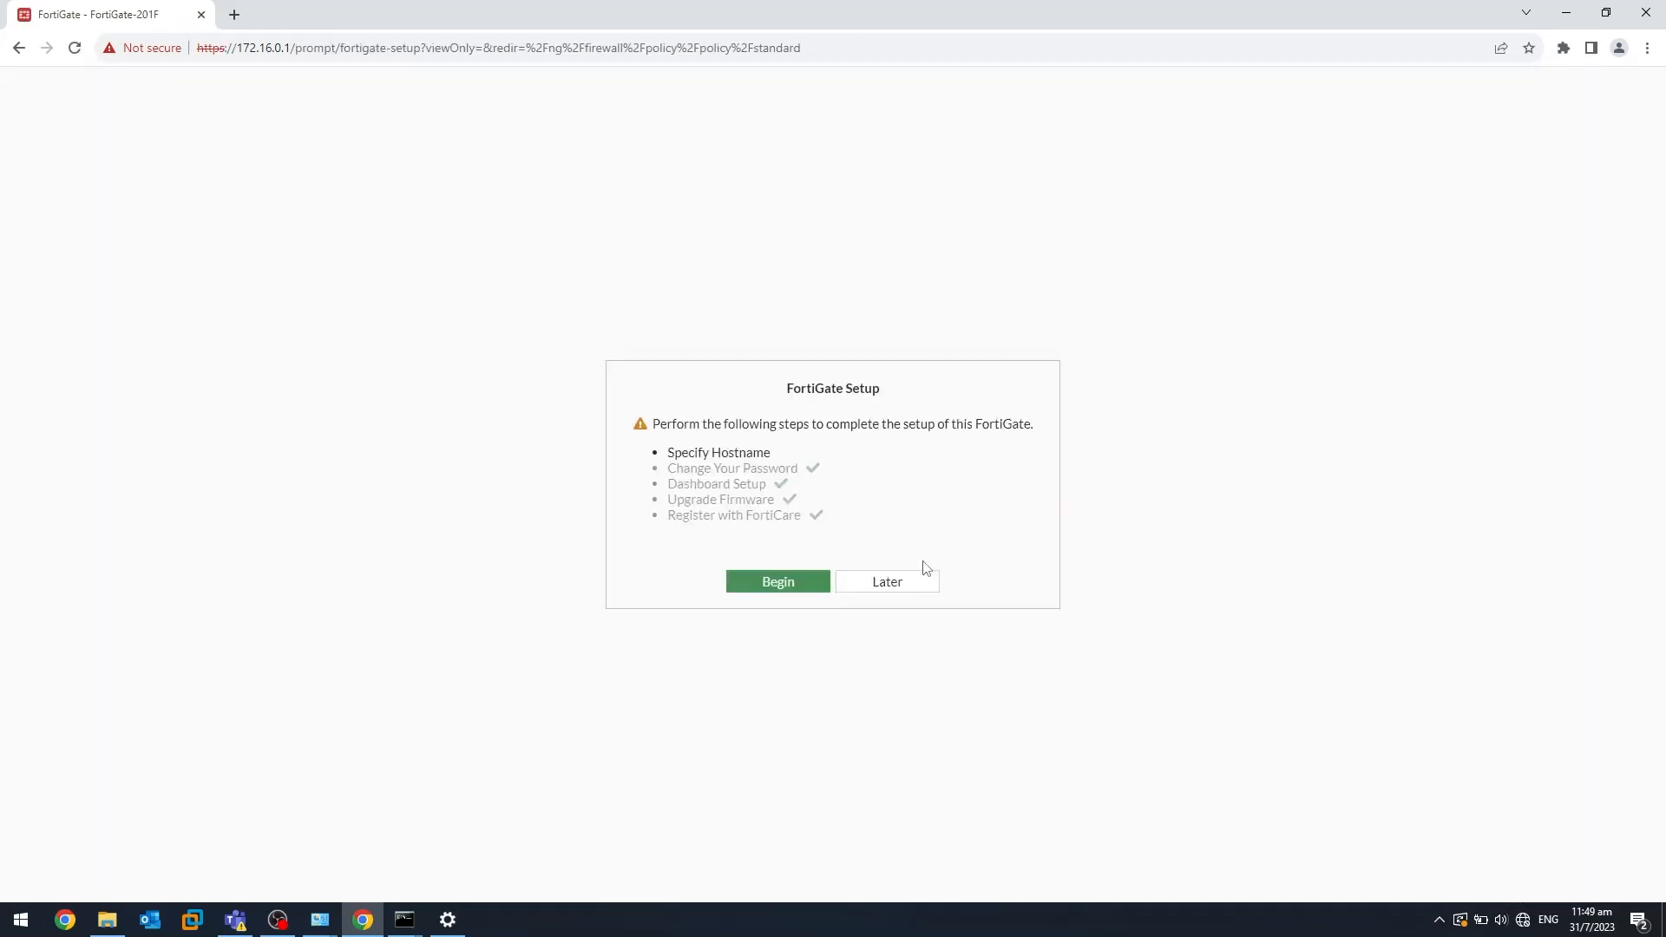
left_click(912, 584)
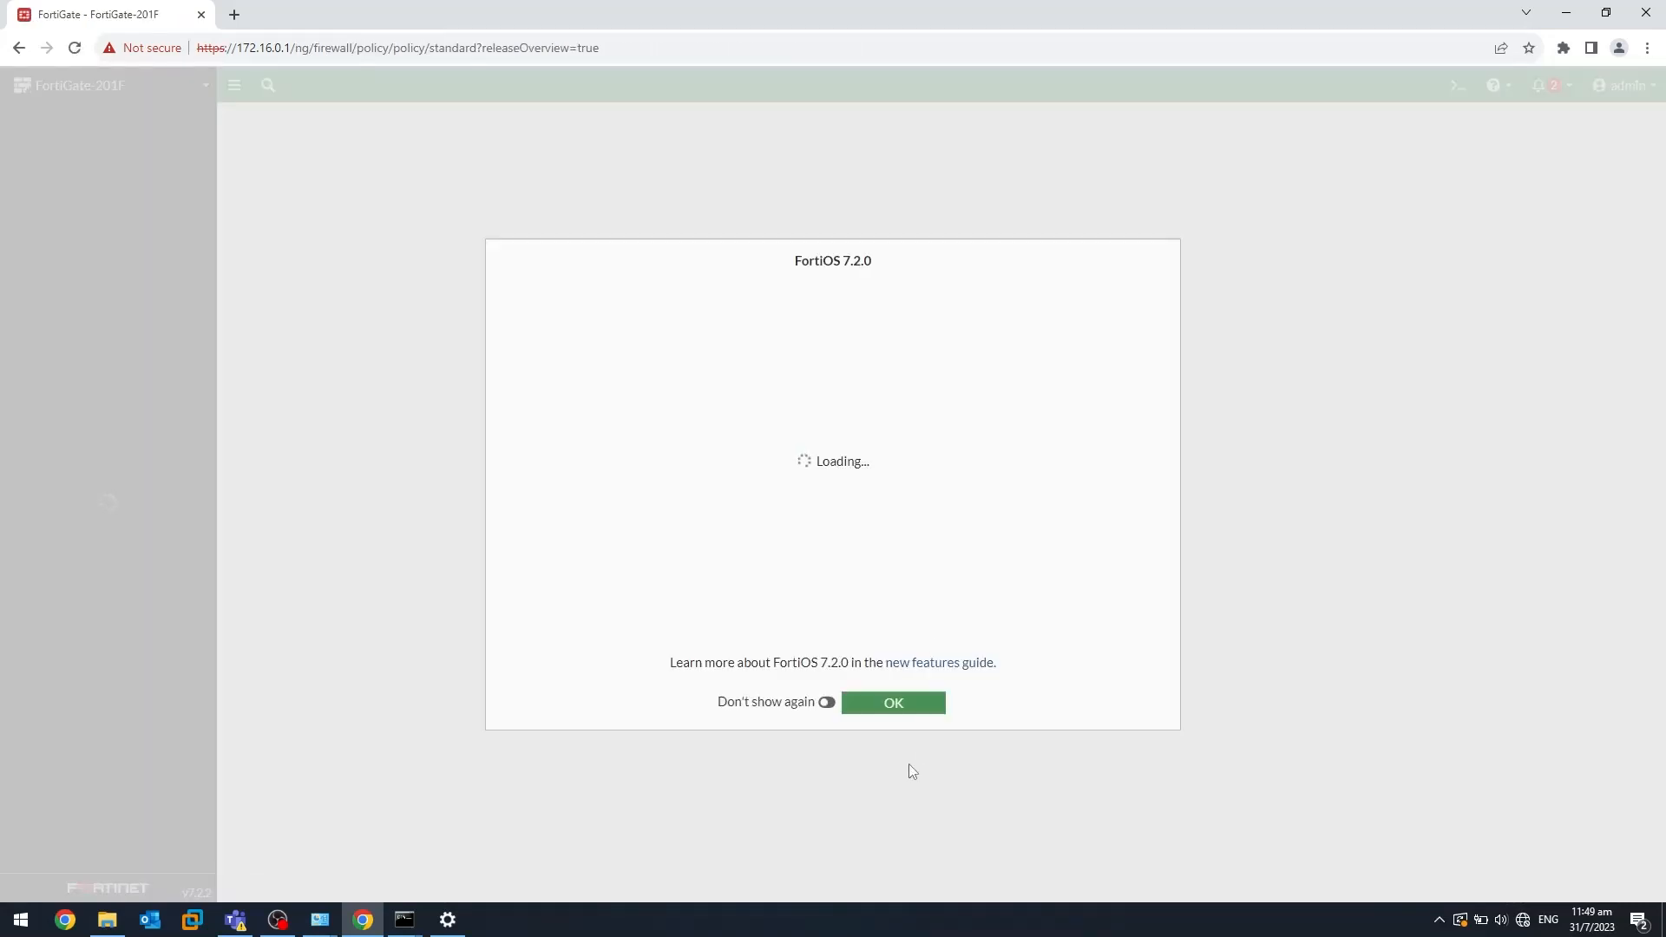
left_click(903, 701)
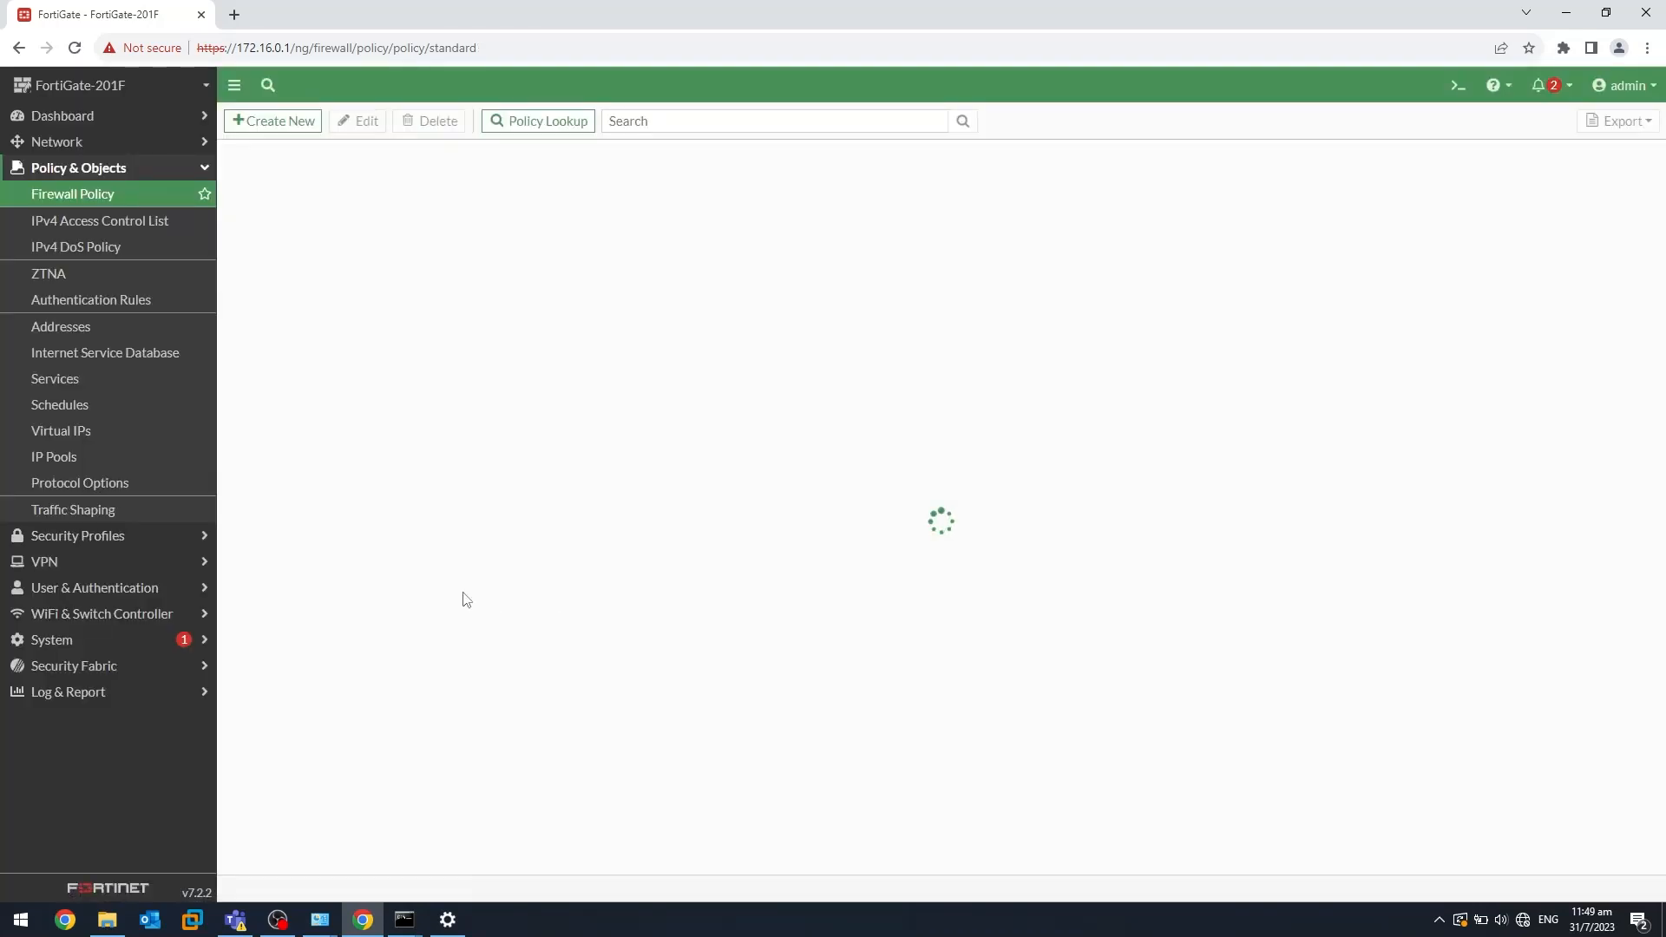
- Open the Forward Traffic log to examine the logged pings and the policies applied to them
left_click(114, 693)
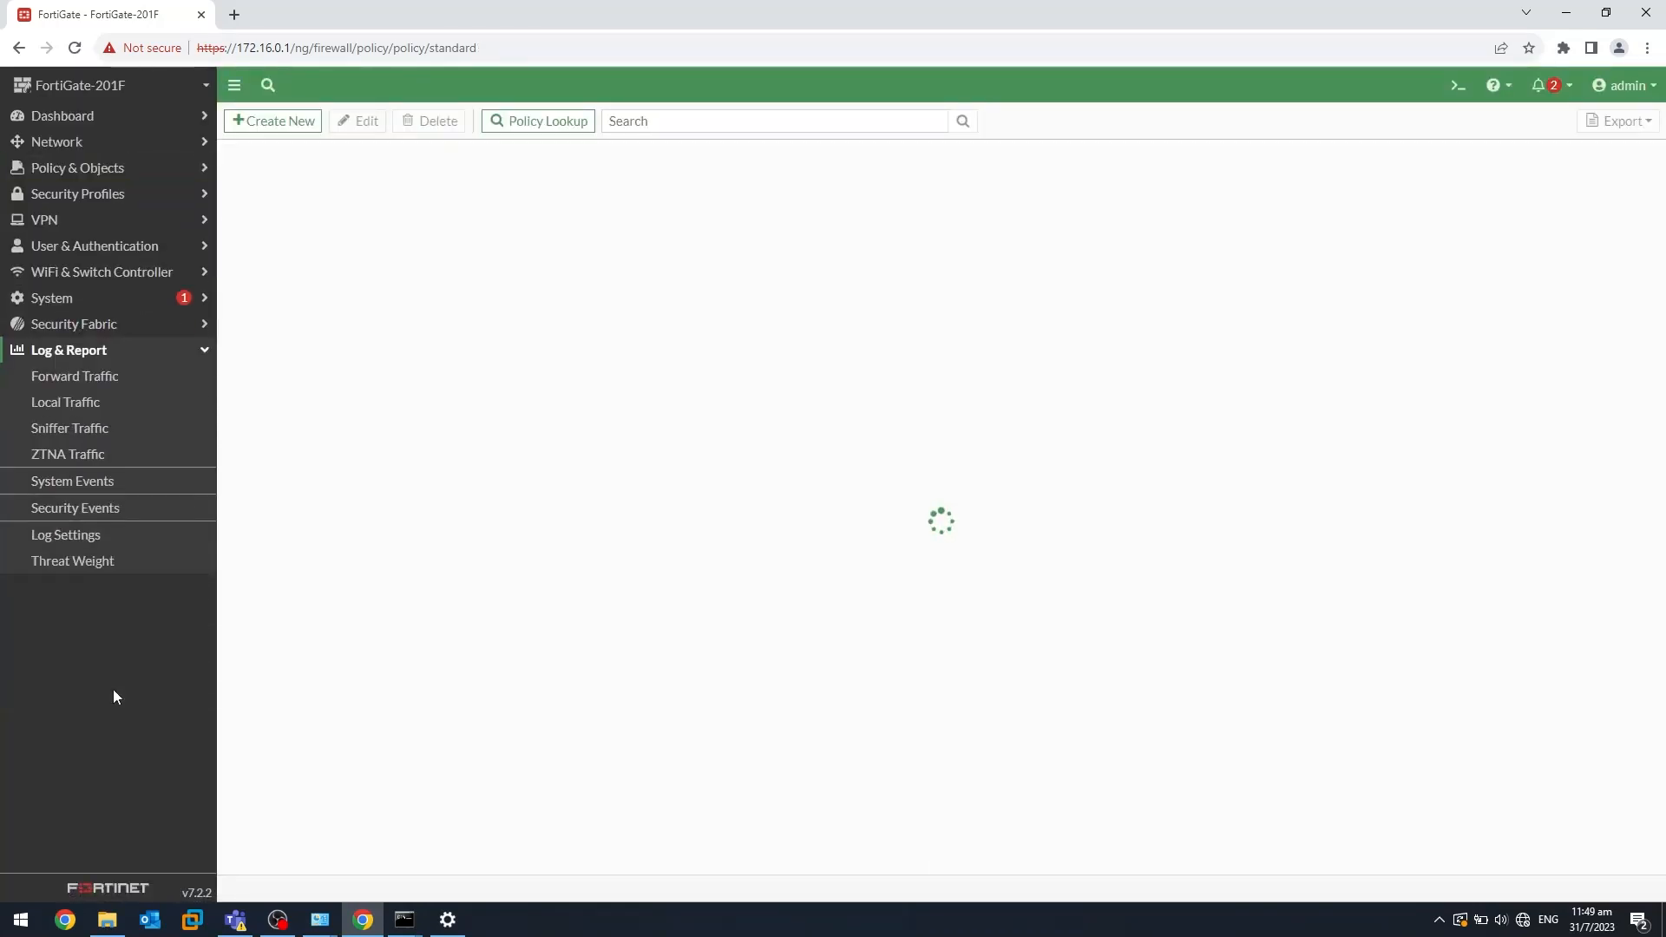
left_click(101, 380)
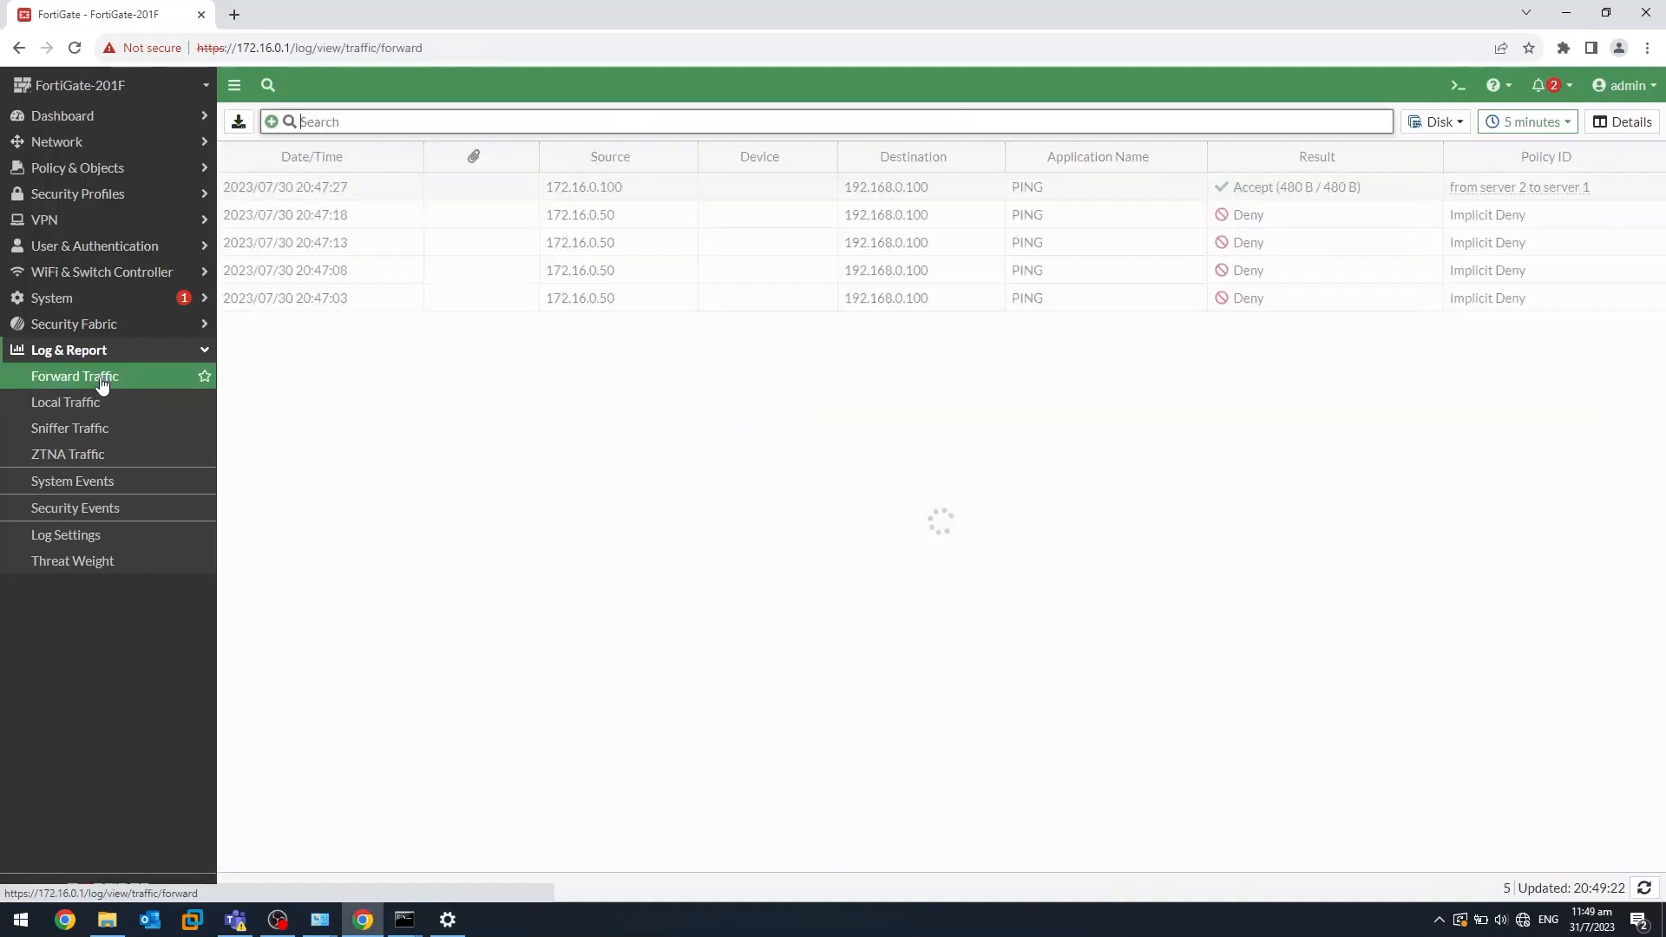